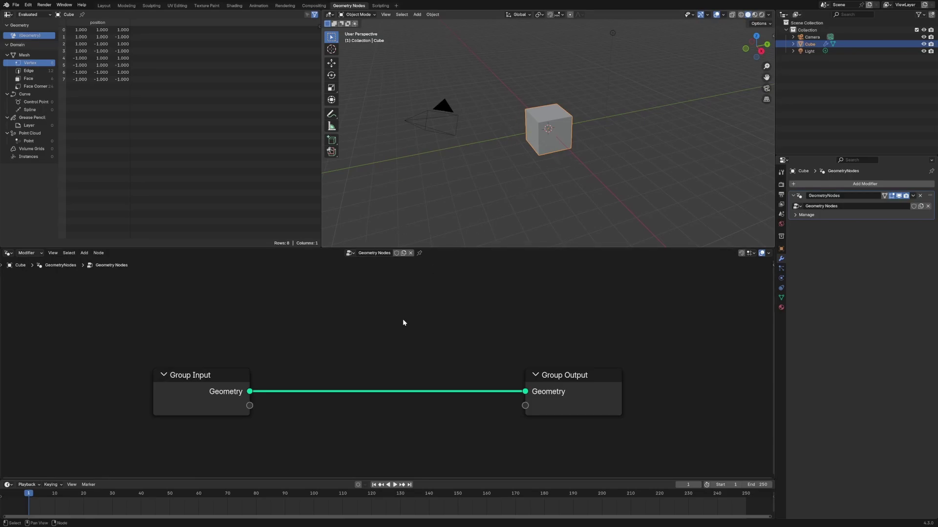
Step: Move the Group Input and Group Output nodes apart and delete the Group Input node
{"action": "left_click_drag", "start_coordinate": [580, 377], "coordinate": [609, 364]}
{"action": "left_click_drag", "start_coordinate": [215, 376], "coordinate": [172, 352]}
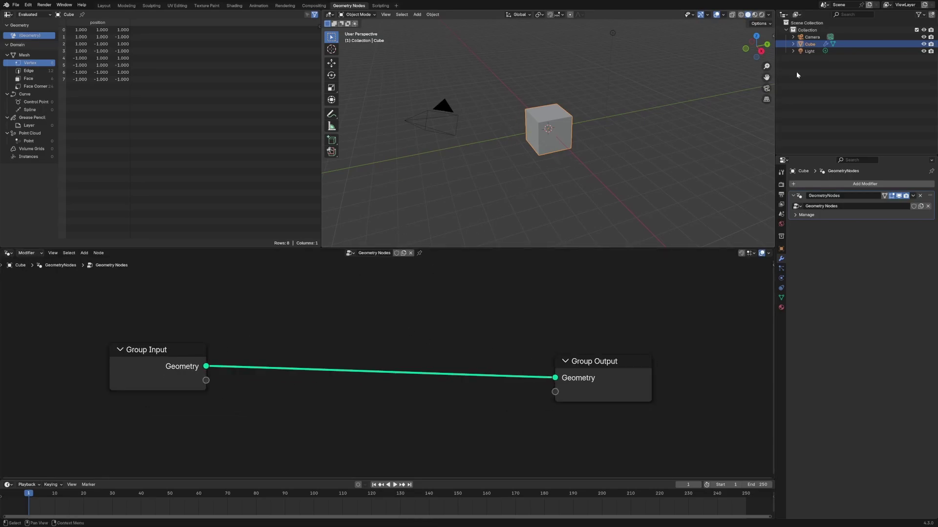
{"action": "left_click", "coordinate": [145, 360]}
{"action": "key", "text": "x"}
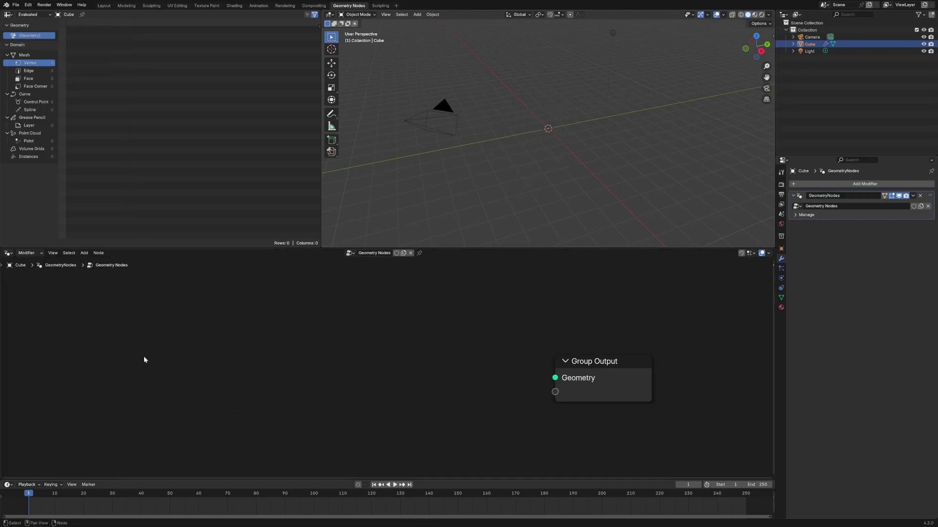
Step: Add an Ico Sphere node and connect its Mesh output to the Group Output's Geometry input
{"action": "key", "text": "shift+a"}
{"action": "type", "text": "ico"}
{"action": "key", "text": "Return"}
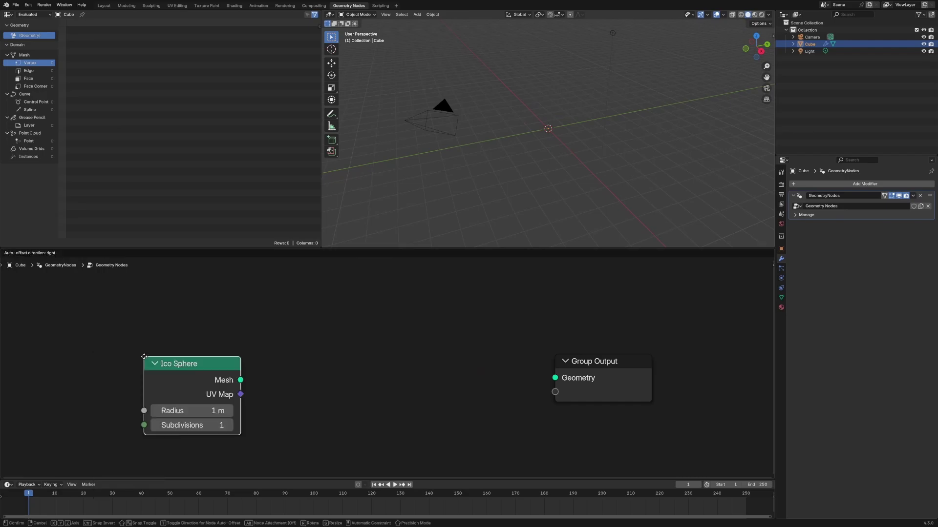
{"action": "left_click", "coordinate": [142, 353]}
{"action": "left_click_drag", "start_coordinate": [238, 377], "coordinate": [599, 346]}
{"action": "left_click_drag", "start_coordinate": [198, 365], "coordinate": [172, 359]}
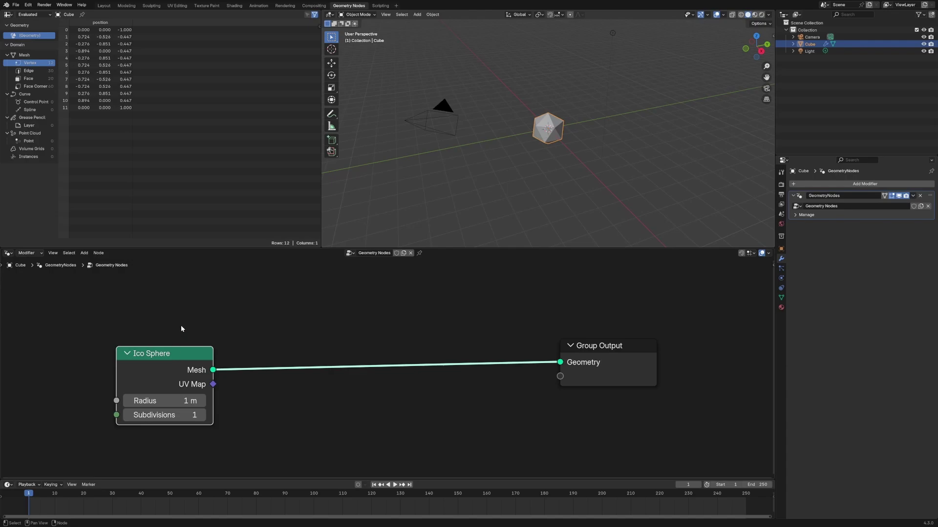
Step: Reposition the Ico Sphere and Group Output nodes higher in the node tree, leaving room for further nodes
{"action": "left_click_drag", "start_coordinate": [166, 352], "coordinate": [166, 331]}
{"action": "left_click_drag", "start_coordinate": [619, 351], "coordinate": [659, 327]}
{"action": "left_click_drag", "start_coordinate": [165, 337], "coordinate": [228, 331]}
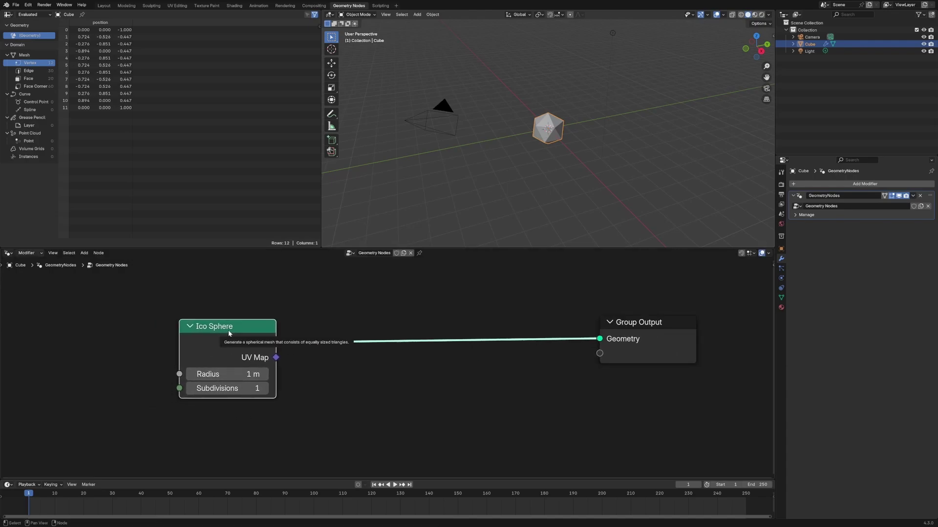
{"action": "left_click_drag", "start_coordinate": [614, 357], "coordinate": [632, 362]}
{"action": "left_click_drag", "start_coordinate": [255, 352], "coordinate": [236, 344]}
{"action": "left_click", "coordinate": [386, 377]}
{"action": "scroll", "coordinate": [391, 379], "scroll_direction": "down", "scroll_amount": 4}
{"action": "middle_click_drag", "start_coordinate": [523, 372], "coordinate": [394, 345]}
{"action": "left_click_drag", "start_coordinate": [444, 318], "coordinate": [476, 309]}
{"action": "left_click_drag", "start_coordinate": [145, 318], "coordinate": [190, 315]}
Step: Add a Mesh to Points node below the link between Ico Sphere and Group Output
{"action": "left_click", "coordinate": [303, 357]}
{"action": "key", "text": "shift+a"}
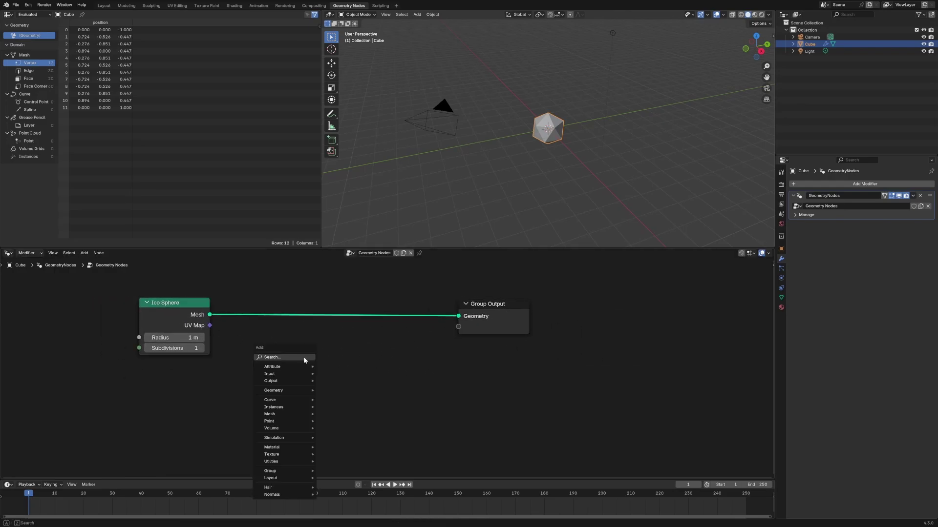
{"action": "type", "text": "Instance"}
{"action": "key", "text": "BackSpace"}
{"action": "key", "text": "BackSpace"}
{"action": "key", "text": "BackSpace"}
{"action": "key", "text": "BackSpace"}
{"action": "key", "text": "BackSpace"}
{"action": "key", "text": "BackSpace"}
{"action": "type", "text": "points onme"}
{"action": "key", "text": "Return"}
{"action": "left_click", "coordinate": [304, 357]}
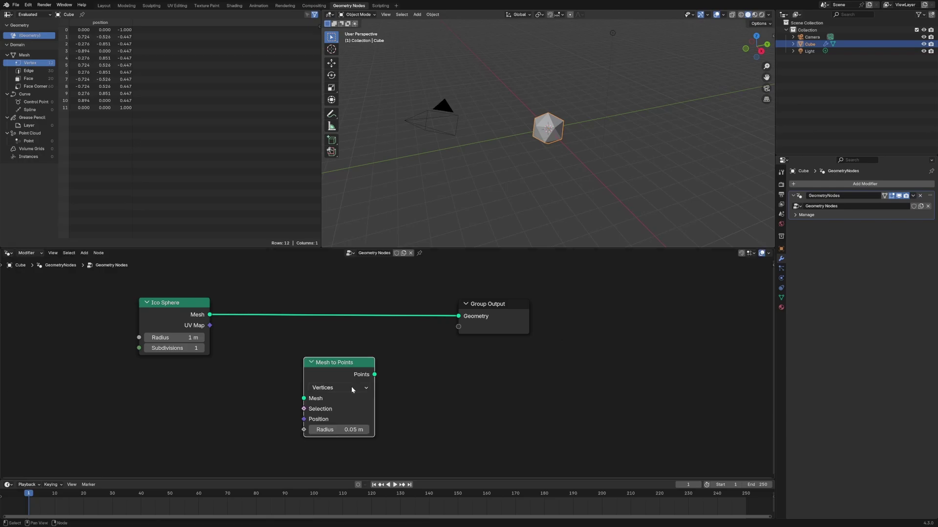
Step: Use Vertices mode in Mesh to Points, feed it the Ico Sphere's Mesh and preview its Points with a Viewer node
{"action": "left_click", "coordinate": [349, 387]}
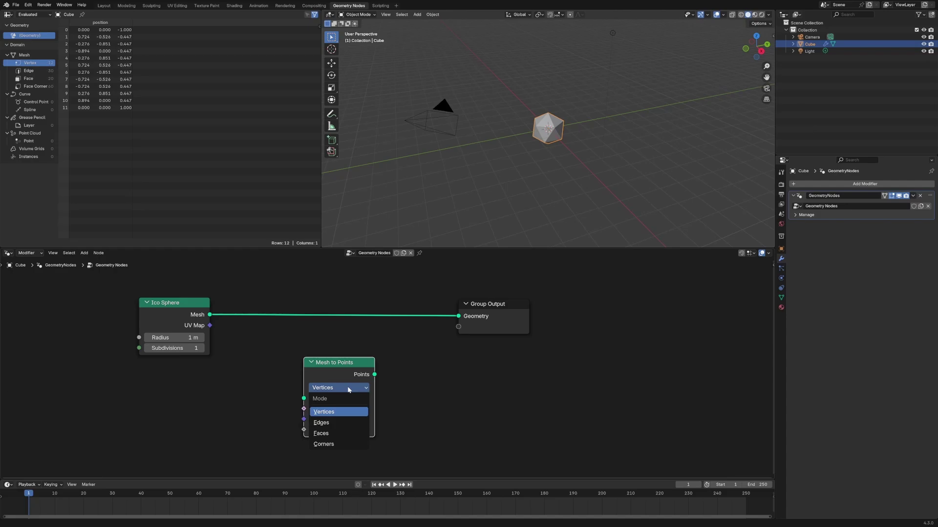
{"action": "left_click", "coordinate": [325, 416]}
{"action": "left_click_drag", "start_coordinate": [210, 315], "coordinate": [303, 399]}
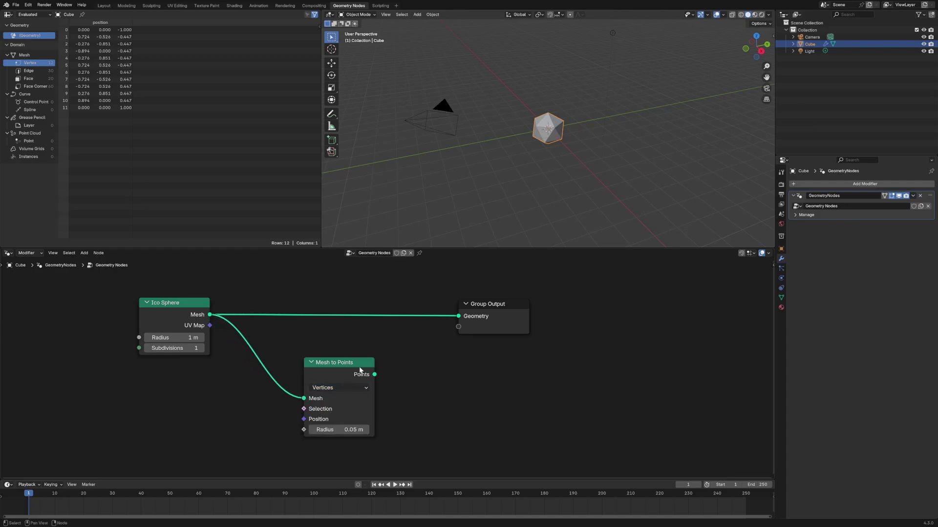
{"action": "left_click", "coordinate": [361, 371], "text": "ctrl+shift"}
Step: Insert a Join Geometry node on the link between Ico Sphere and Group Output
{"action": "left_click_drag", "start_coordinate": [525, 326], "coordinate": [589, 305]}
{"action": "key", "text": "shift+a"}
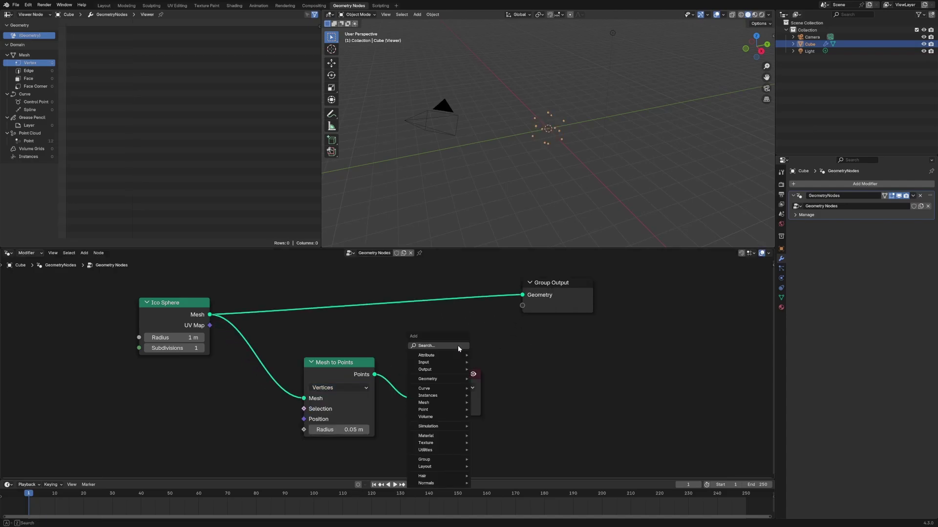
{"action": "left_click", "coordinate": [458, 345]}
{"action": "type", "text": "join"}
{"action": "key", "text": "Return"}
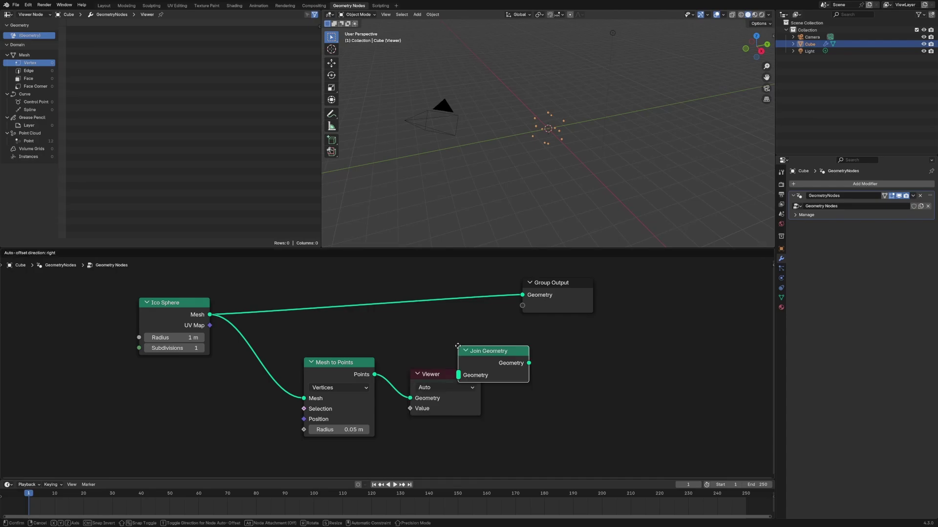
{"action": "left_click", "coordinate": [443, 289]}
Step: Spread out the Group Output, Viewer, Mesh to Points and Ico Sphere nodes to make room for another node
{"action": "left_click_drag", "start_coordinate": [574, 296], "coordinate": [623, 303]}
{"action": "left_click_drag", "start_coordinate": [463, 374], "coordinate": [494, 386]}
{"action": "left_click_drag", "start_coordinate": [338, 367], "coordinate": [323, 376]}
{"action": "left_click_drag", "start_coordinate": [168, 316], "coordinate": [89, 305]}
{"action": "left_click_drag", "start_coordinate": [466, 386], "coordinate": [481, 396]}
Step: Insert an Instance on Points node between Mesh to Points and the Viewer
{"action": "key", "text": "shift+a"}
{"action": "left_click", "coordinate": [423, 370]}
{"action": "type", "text": "instance on"}
{"action": "key", "text": "Return"}
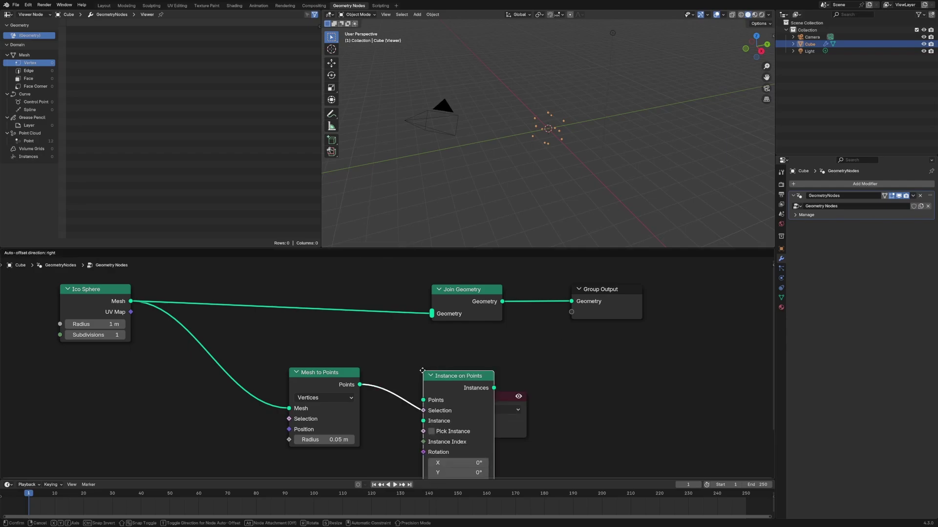
{"action": "left_click", "coordinate": [413, 367]}
Step: Connect the Instances output to Join Geometry and delete the Viewer node
{"action": "left_click_drag", "start_coordinate": [483, 385], "coordinate": [433, 330]}
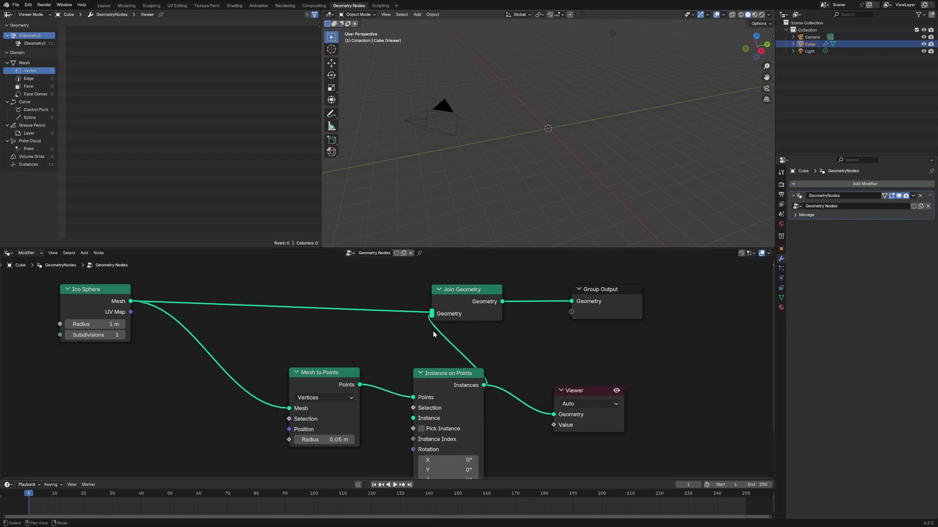
{"action": "left_click_drag", "start_coordinate": [442, 373], "coordinate": [420, 369]}
{"action": "left_click", "coordinate": [603, 390]}
{"action": "key", "text": "x"}
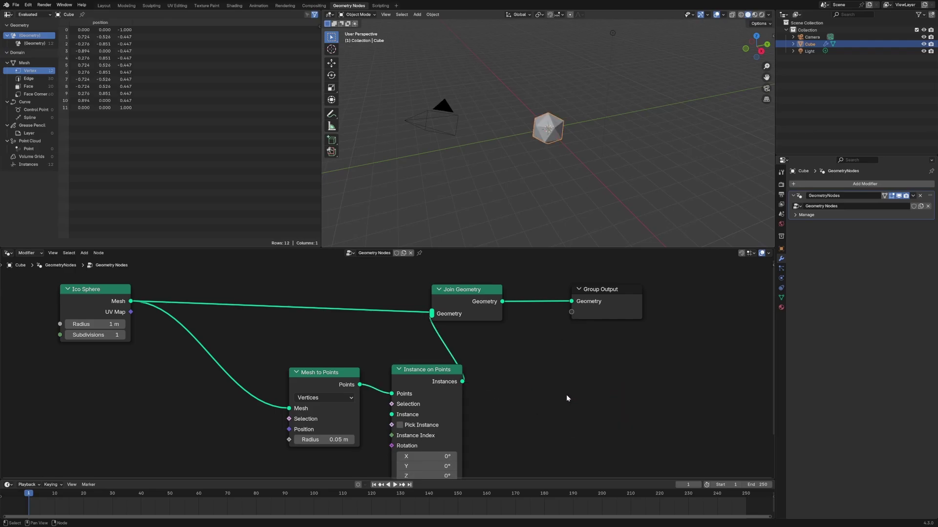
Step: Link the Ico Sphere's Mesh to the Instance input of Instance on Points, routing it below the nodes through a reroute point
{"action": "scroll", "coordinate": [519, 409], "scroll_direction": "down", "scroll_amount": 4}
{"action": "middle_click_drag", "start_coordinate": [519, 409], "coordinate": [489, 351]}
{"action": "middle_click_drag", "start_coordinate": [170, 274], "coordinate": [185, 297]}
{"action": "left_click_drag", "start_coordinate": [184, 282], "coordinate": [309, 381]}
{"action": "right_click_drag", "start_coordinate": [271, 316], "coordinate": [306, 341], "text": "shift"}
{"action": "key", "text": "g"}
{"action": "left_click", "coordinate": [176, 403]}
Step: Rearrange the Mesh to Points, Instance on Points and Ico Sphere nodes so their links are easy to follow
{"action": "left_click_drag", "start_coordinate": [296, 372], "coordinate": [288, 315]}
{"action": "left_click", "coordinate": [397, 334]}
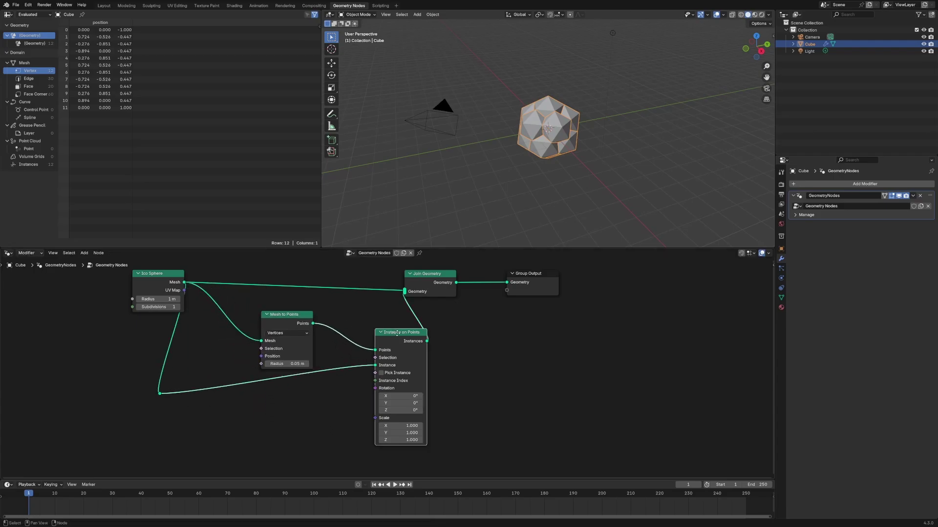
{"action": "left_click_drag", "start_coordinate": [397, 333], "coordinate": [402, 361]}
{"action": "left_click_drag", "start_coordinate": [151, 286], "coordinate": [125, 290]}
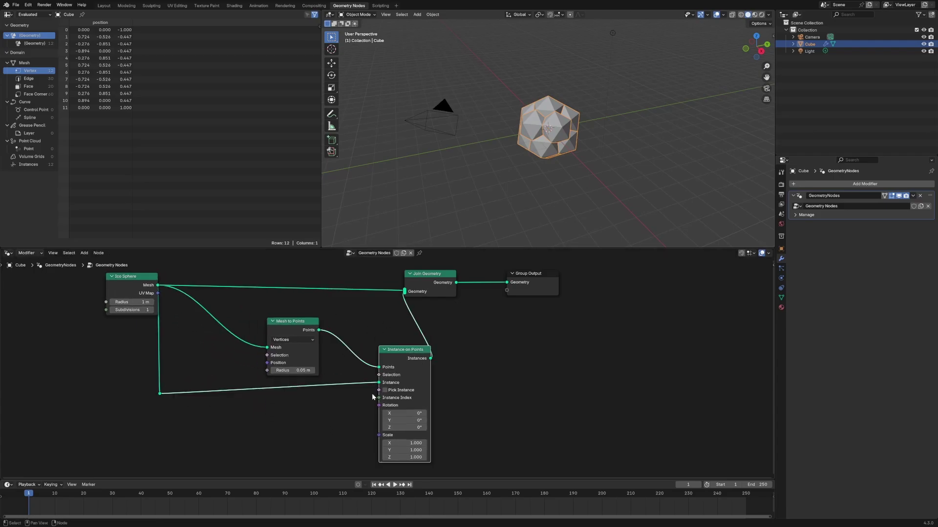
{"action": "middle_click_drag", "start_coordinate": [322, 418], "coordinate": [322, 347]}
{"action": "left_click_drag", "start_coordinate": [387, 279], "coordinate": [395, 292]}
Step: Add a Value node and connect it to the Scale input of Instance on Points
{"action": "left_click", "coordinate": [323, 354]}
{"action": "middle_click_drag", "start_coordinate": [318, 356], "coordinate": [322, 391]}
{"action": "key", "text": "shift+a"}
{"action": "type", "text": "val"}
{"action": "key", "text": "Return"}
{"action": "left_click", "coordinate": [306, 403]}
{"action": "left_click_drag", "start_coordinate": [356, 414], "coordinate": [389, 411]}
Step: Try instance scales of 0.5 and 0.25 in the Value node
{"action": "left_click", "coordinate": [328, 423]}
{"action": "type", "text": "0.5"}
{"action": "key", "text": "Return"}
{"action": "scroll", "coordinate": [517, 156], "scroll_direction": "up", "scroll_amount": 5}
{"action": "middle_click_drag", "start_coordinate": [494, 155], "coordinate": [565, 142]}
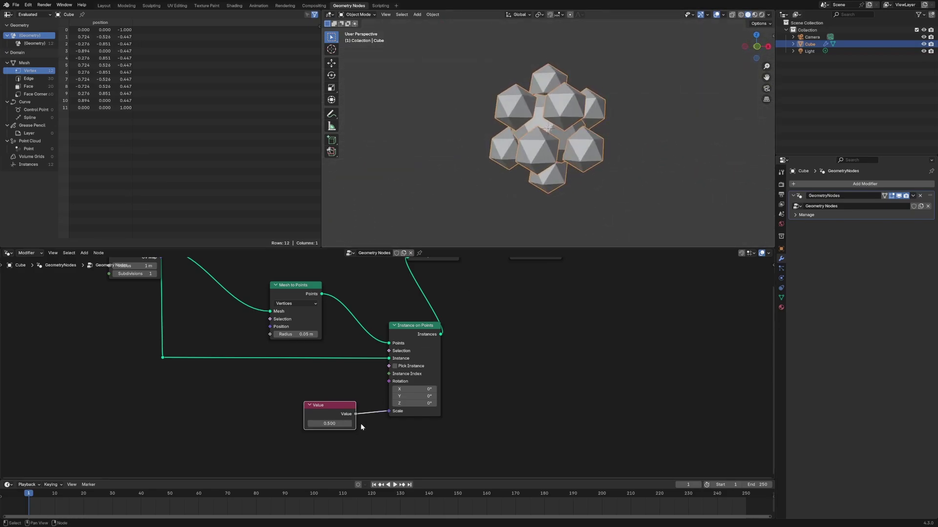
{"action": "left_click", "coordinate": [328, 423]}
{"action": "type", "text": ".25"}
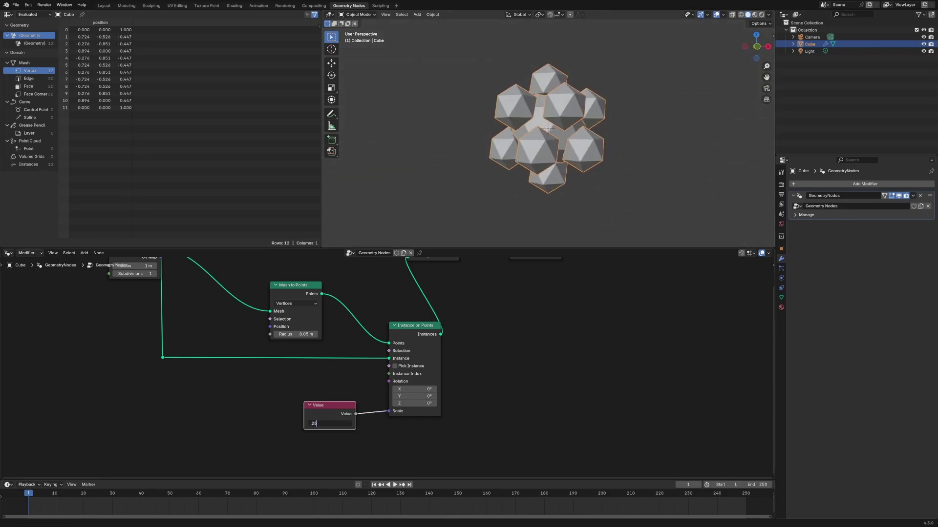
{"action": "key", "text": "Return"}
{"action": "middle_click_drag", "start_coordinate": [440, 201], "coordinate": [479, 201]}
Step: Set the Value node to 0.4 and inspect the scaled instances from several angles
{"action": "left_click", "coordinate": [329, 424]}
{"action": "type", "text": ".4"}
{"action": "key", "text": "Return"}
{"action": "middle_click_drag", "start_coordinate": [562, 171], "coordinate": [568, 144]}
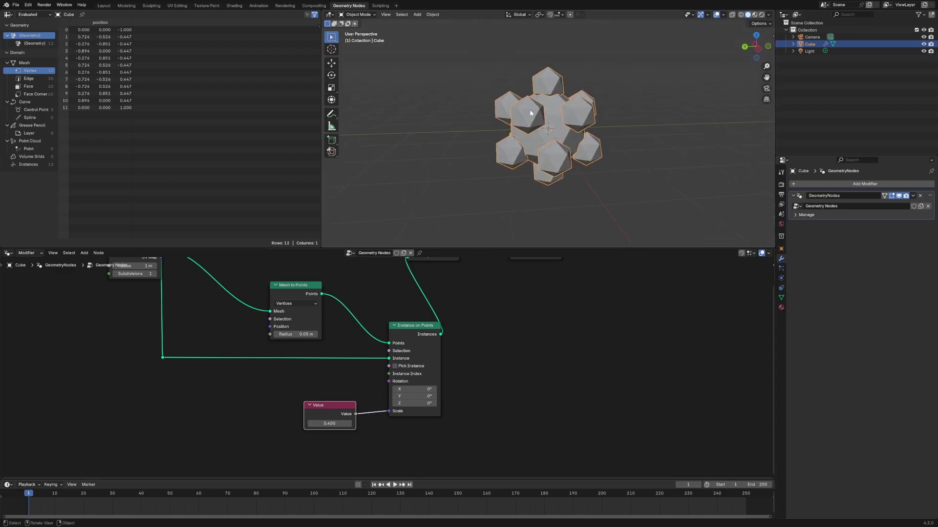
{"action": "middle_click_drag", "start_coordinate": [531, 113], "coordinate": [528, 127]}
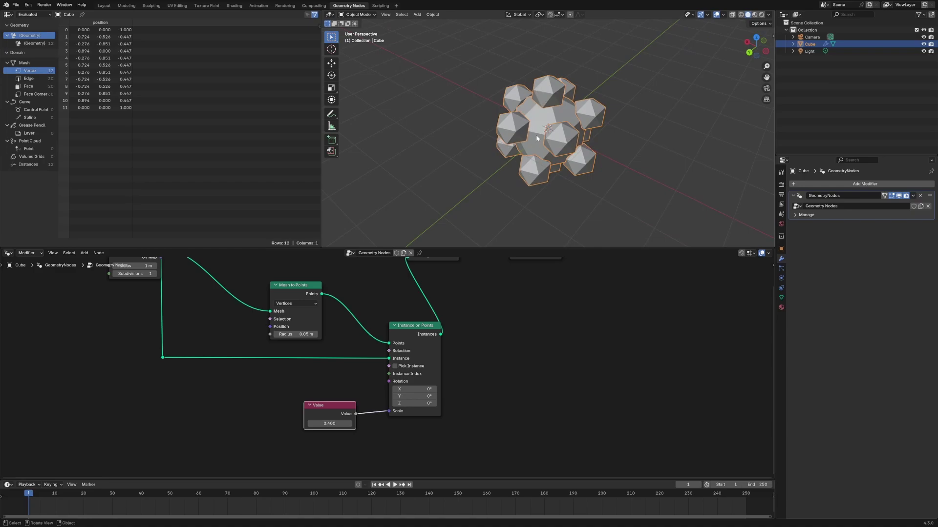
Step: Insert a Translate Instances node between Instance on Points and Join Geometry
{"action": "middle_click_drag", "start_coordinate": [351, 331], "coordinate": [369, 352]}
{"action": "left_click_drag", "start_coordinate": [328, 316], "coordinate": [320, 306]}
{"action": "left_click_drag", "start_coordinate": [440, 352], "coordinate": [436, 347]}
{"action": "key", "text": "shift+a"}
{"action": "type", "text": "transl"}
{"action": "key", "text": "Return"}
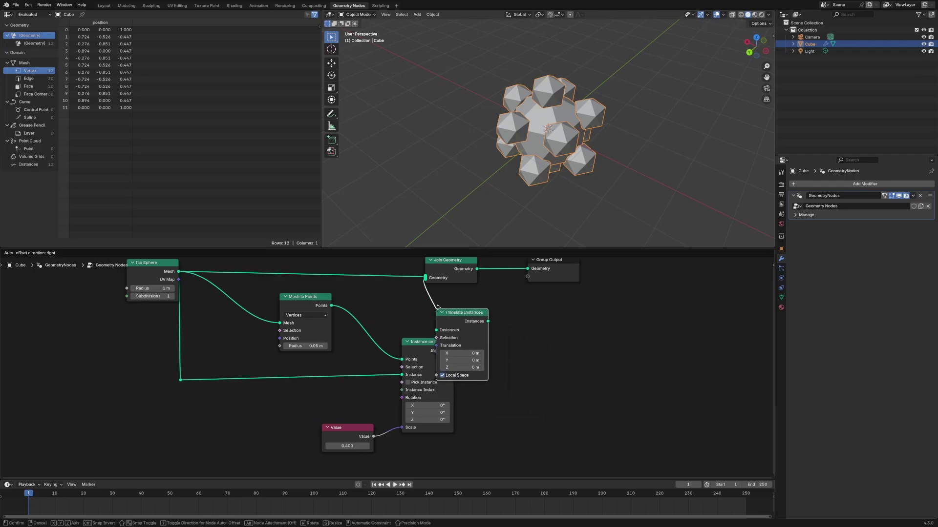
{"action": "left_click", "coordinate": [438, 308]}
Step: Space out the Translate Instances, Instance on Points, Value and Mesh to Points nodes
{"action": "left_click_drag", "start_coordinate": [490, 319], "coordinate": [510, 343]}
{"action": "left_click_drag", "start_coordinate": [447, 364], "coordinate": [459, 360]}
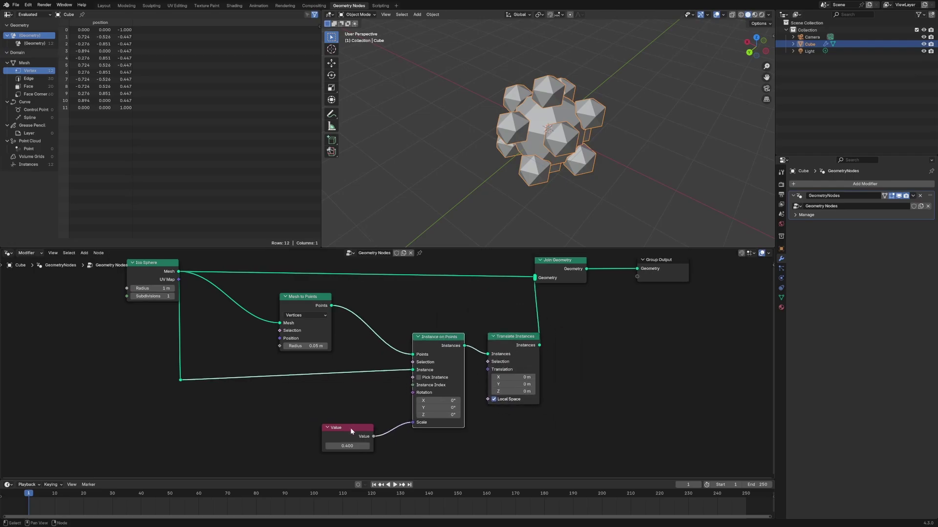
{"action": "left_click_drag", "start_coordinate": [351, 431], "coordinate": [345, 406]}
{"action": "left_click_drag", "start_coordinate": [309, 304], "coordinate": [314, 306]}
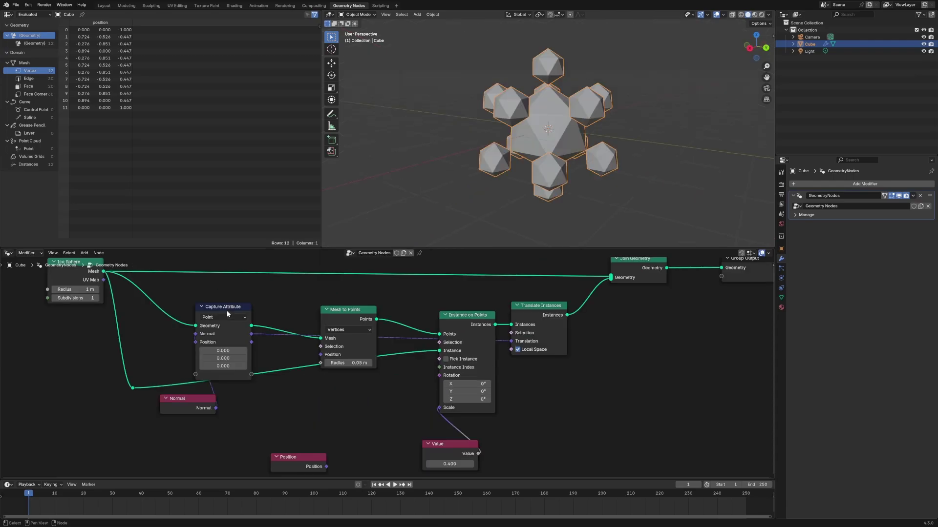
Step: Reposition the Capture Attribute, Mesh to Points and Instance on Points nodes to separate them more clearly
{"action": "left_click_drag", "start_coordinate": [226, 310], "coordinate": [234, 304]}
{"action": "left_click_drag", "start_coordinate": [345, 312], "coordinate": [332, 304]}
{"action": "left_click_drag", "start_coordinate": [240, 302], "coordinate": [251, 299]}
{"action": "left_click_drag", "start_coordinate": [464, 322], "coordinate": [459, 335]}
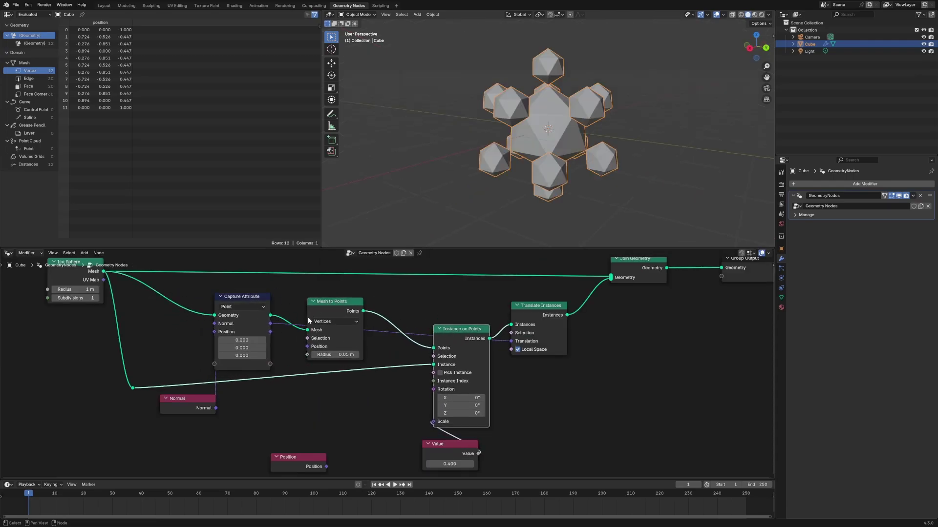
Step: Duplicate the Capture Attribute node onto the link feeding the Instance input of Instance on Points
{"action": "left_click", "coordinate": [257, 300]}
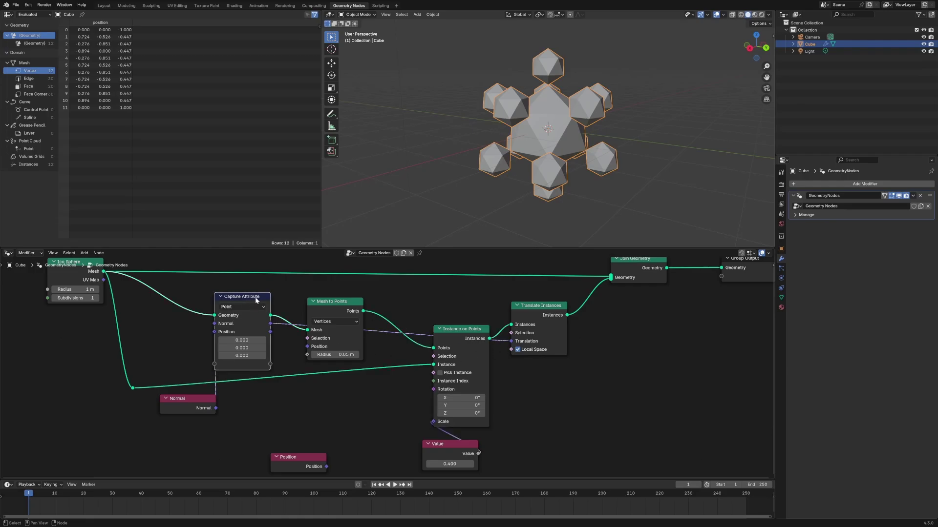
{"action": "key", "text": "shift+d"}
{"action": "left_click", "coordinate": [300, 370]}
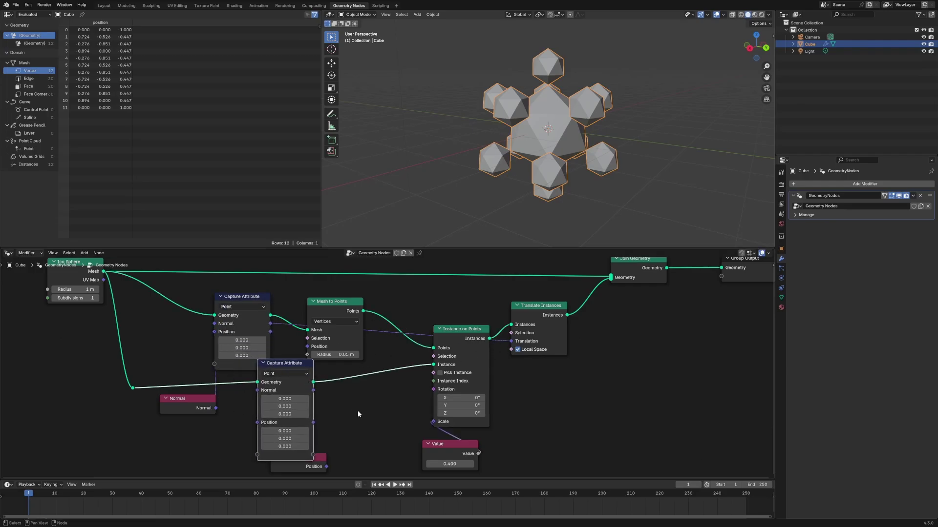
Step: Delete the unconnected Position node
{"action": "middle_click_drag", "start_coordinate": [357, 411], "coordinate": [337, 364]}
{"action": "left_click_drag", "start_coordinate": [295, 409], "coordinate": [233, 437]}
{"action": "key", "text": "x"}
Step: Try routing the Normal through the duplicated Capture Attribute into the Translation input of Translate Instances
{"action": "left_click", "coordinate": [194, 359]}
{"action": "left_click_drag", "start_coordinate": [195, 361], "coordinate": [489, 294]}
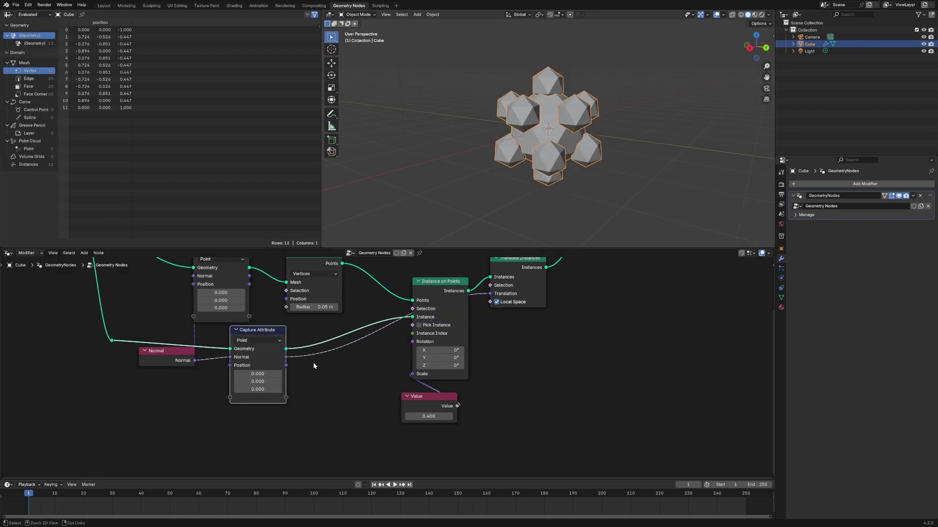
Step: Delete the duplicated Capture Attribute and reconnect the original's Normal output to the Translation input
{"action": "key", "text": "ctrl+x"}
{"action": "key", "text": "Home"}
{"action": "left_click_drag", "start_coordinate": [251, 318], "coordinate": [492, 335]}
Step: Adjust the placement of the Capture Attribute, Mesh to Points and Instance on Points nodes
{"action": "middle_click_drag", "start_coordinate": [264, 376], "coordinate": [296, 408]}
{"action": "left_click_drag", "start_coordinate": [257, 324], "coordinate": [243, 324]}
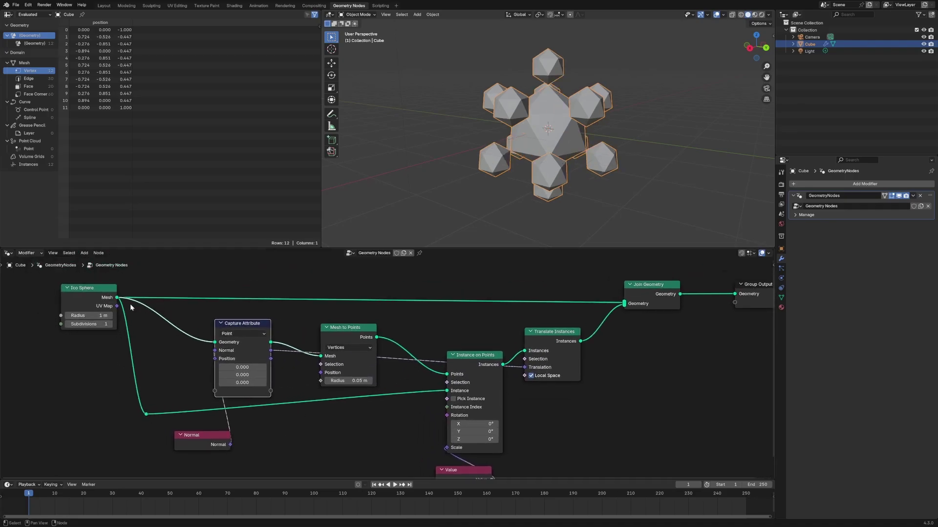
{"action": "middle_click_drag", "start_coordinate": [128, 323], "coordinate": [163, 329]}
{"action": "mouse_move", "coordinate": [122, 300]}
{"action": "left_mouse_down"}
{"action": "mouse_move", "coordinate": [131, 299]}
{"action": "mouse_move", "coordinate": [121, 300]}
{"action": "left_mouse_up"}
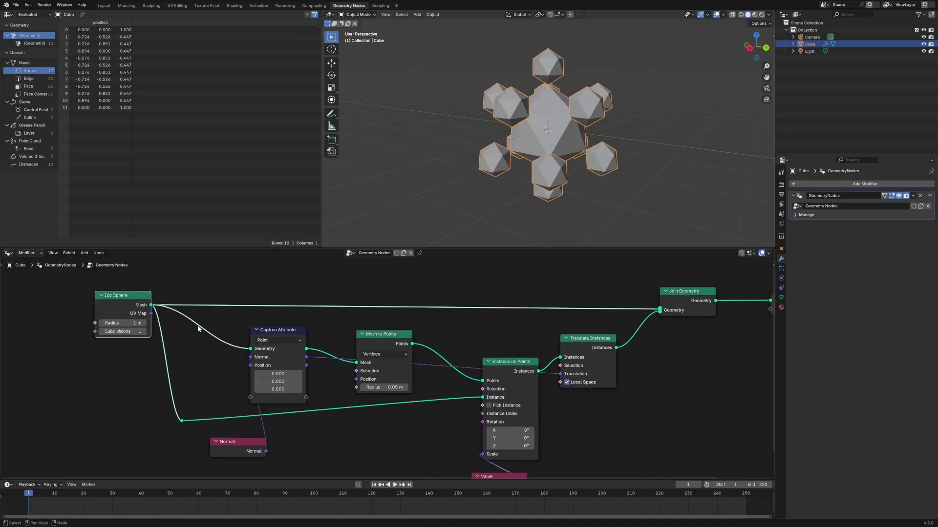
{"action": "left_click_drag", "start_coordinate": [384, 334], "coordinate": [380, 330]}
{"action": "left_click_drag", "start_coordinate": [512, 363], "coordinate": [483, 349]}
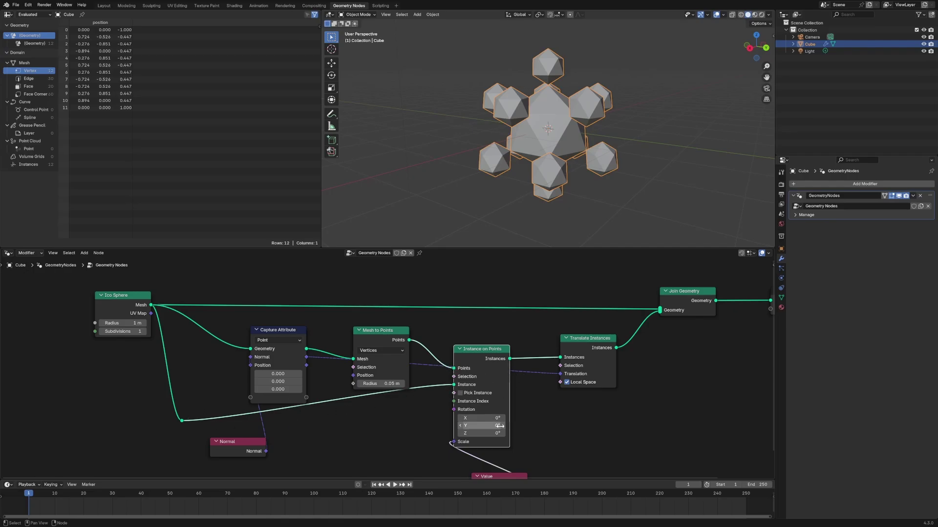
Step: Place the Value node just below Instance on Points and shift the Join Geometry and Ico Sphere nodes
{"action": "middle_click_drag", "start_coordinate": [496, 425], "coordinate": [396, 363]}
{"action": "left_click_drag", "start_coordinate": [407, 421], "coordinate": [379, 406]}
{"action": "middle_click_drag", "start_coordinate": [405, 385], "coordinate": [409, 415]}
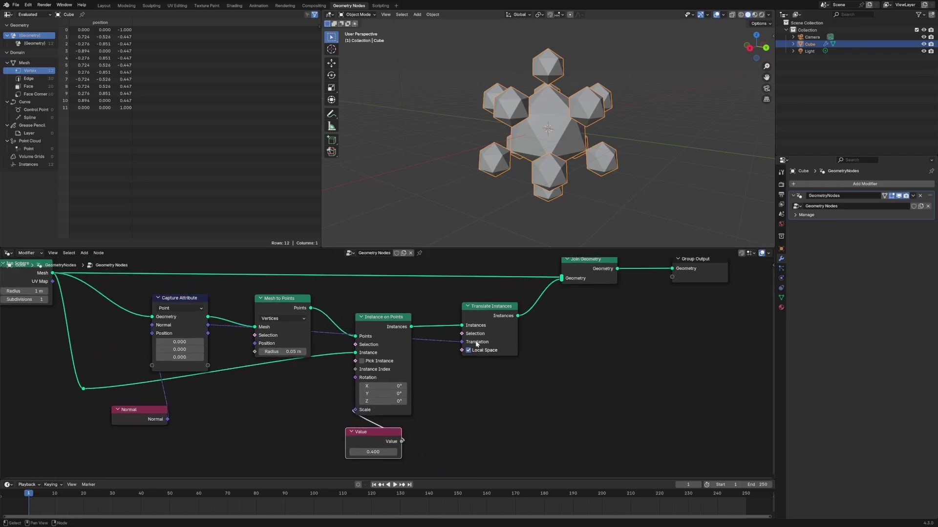
{"action": "scroll", "coordinate": [375, 375], "scroll_direction": "down", "scroll_amount": 2}
{"action": "middle_click_drag", "start_coordinate": [294, 407], "coordinate": [315, 424]}
{"action": "left_click_drag", "start_coordinate": [562, 314], "coordinate": [547, 301]}
{"action": "left_click_drag", "start_coordinate": [97, 296], "coordinate": [91, 289]}
Step: Gather the Normal, Capture Attribute, Value and Translate Instances nodes into a compact cluster
{"action": "left_click_drag", "start_coordinate": [221, 430], "coordinate": [284, 438]}
{"action": "left_click_drag", "start_coordinate": [230, 326], "coordinate": [258, 320]}
{"action": "left_click_drag", "start_coordinate": [278, 436], "coordinate": [297, 439]}
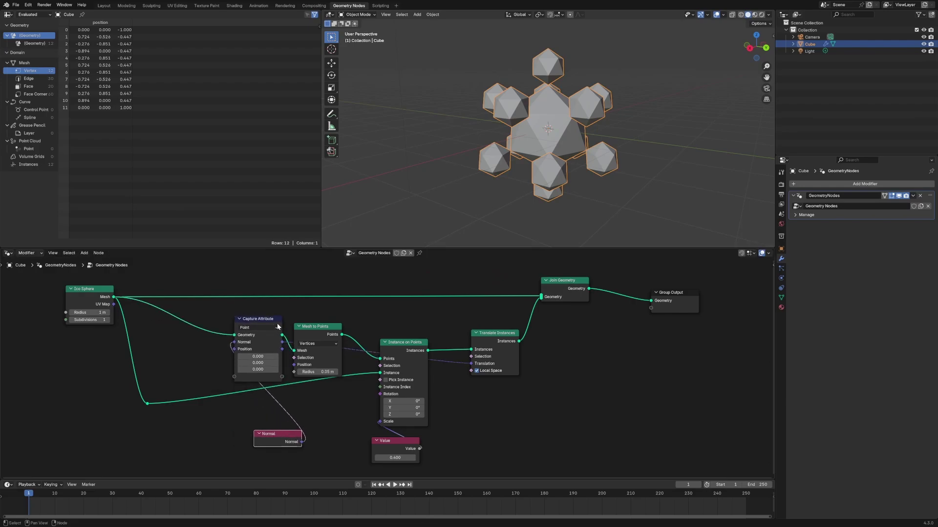
{"action": "left_click_drag", "start_coordinate": [395, 444], "coordinate": [354, 440]}
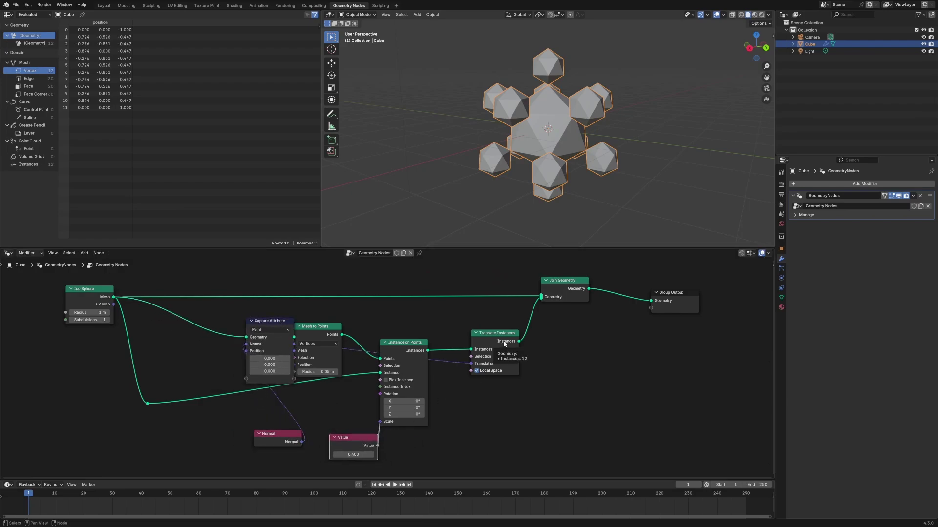
{"action": "left_click_drag", "start_coordinate": [506, 341], "coordinate": [482, 342]}
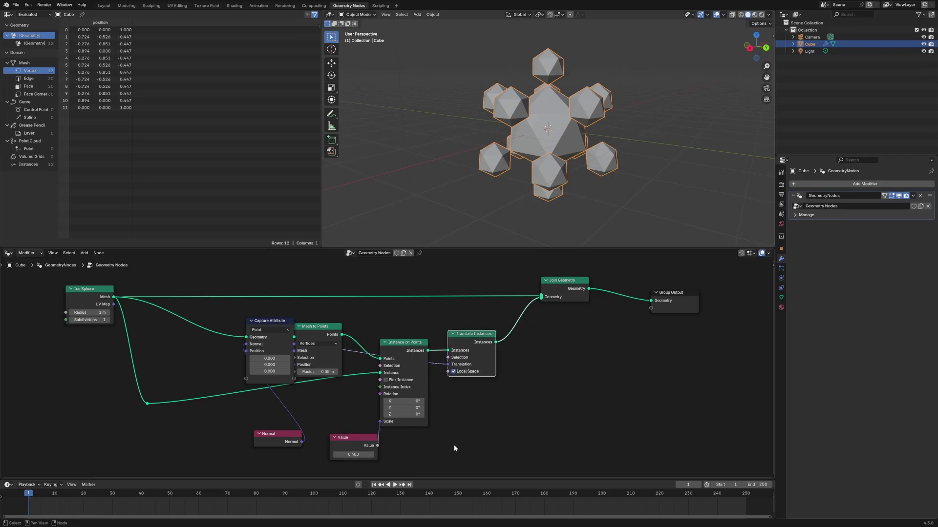
{"action": "left_click_drag", "start_coordinate": [268, 321], "coordinate": [247, 323]}
Step: Group the Capture Attribute, Mesh to Points, Normal, Value, Instance on Points and Translate Instances nodes into one node group
{"action": "middle_click_drag", "start_coordinate": [558, 169], "coordinate": [503, 163]}
{"action": "left_click_drag", "start_coordinate": [498, 458], "coordinate": [227, 310]}
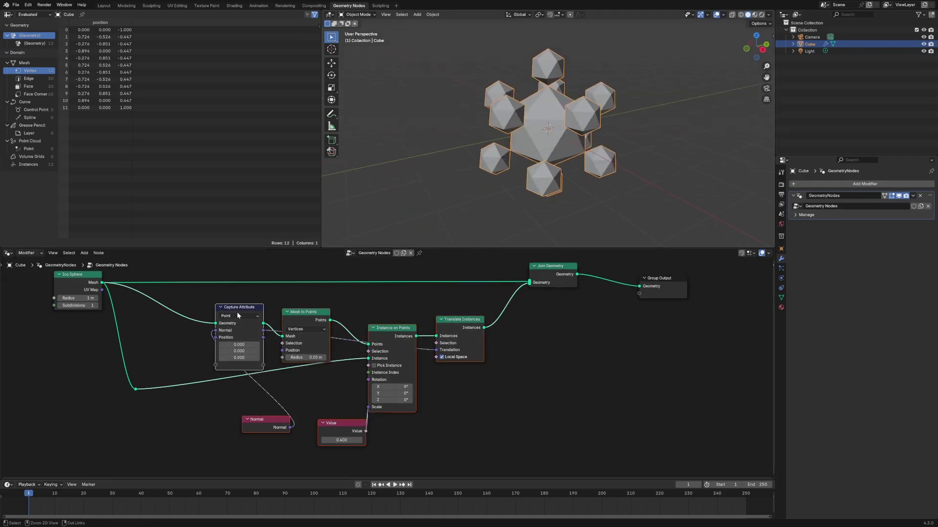
{"action": "key", "text": "ctrl+g"}
Step: Expose the Scale of Instance on Points as a group input and delete the Value node
{"action": "left_click_drag", "start_coordinate": [257, 393], "coordinate": [434, 418]}
{"action": "left_click", "coordinate": [424, 437]}
{"action": "key", "text": "x"}
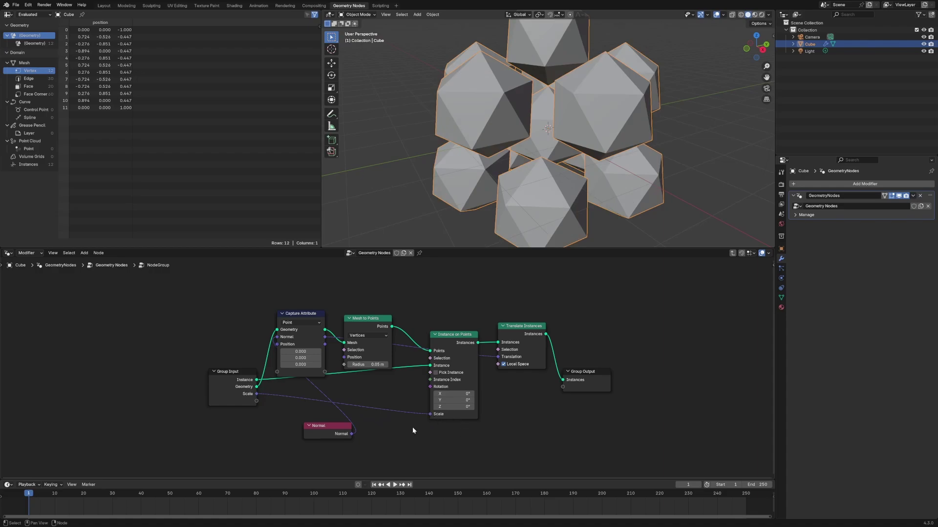
Step: Tidy the group's interior by repositioning the Normal, Group Input and Mesh to Points nodes
{"action": "left_click_drag", "start_coordinate": [342, 427], "coordinate": [321, 407]}
{"action": "left_click_drag", "start_coordinate": [232, 377], "coordinate": [199, 369]}
{"action": "left_click_drag", "start_coordinate": [379, 318], "coordinate": [382, 310]}
{"action": "left_click", "coordinate": [537, 395]}
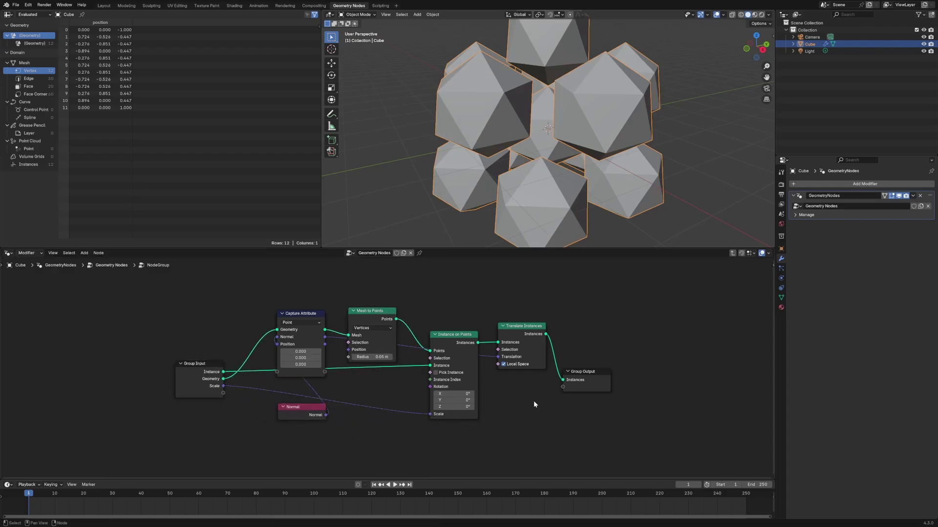
Step: Return to the main node tree, label the group node "vert instance" and set its Scale to 0.5 on all axes
{"action": "key", "text": "Tab"}
{"action": "left_click_drag", "start_coordinate": [353, 367], "coordinate": [327, 355]}
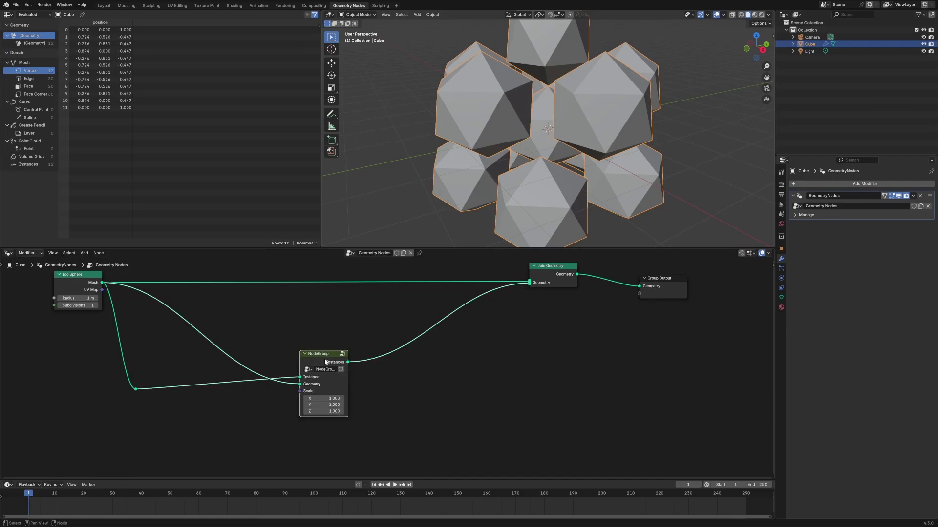
{"action": "key", "text": "F2"}
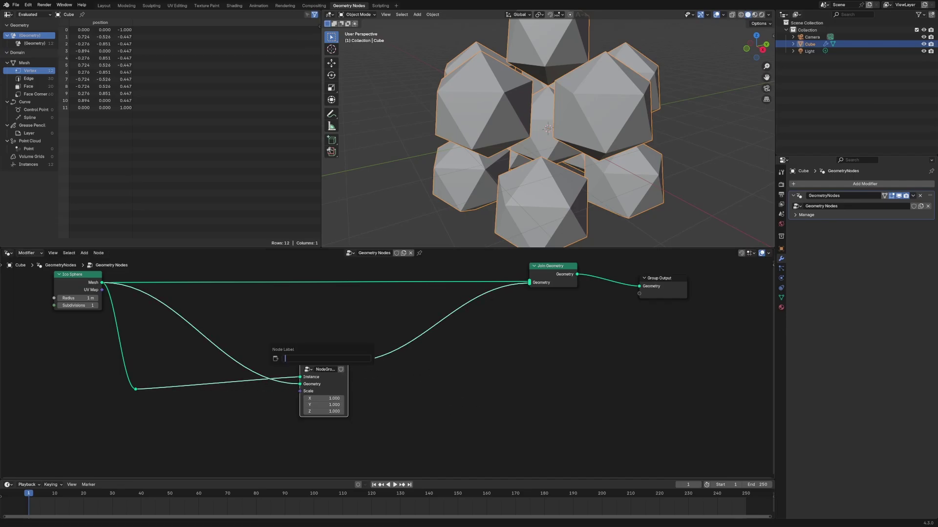
{"action": "type", "text": "verty"}
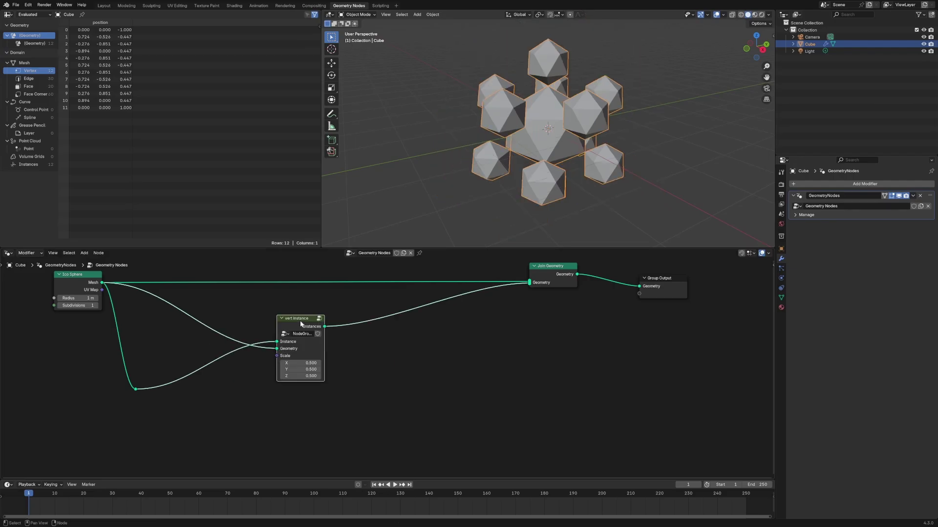
Step: Duplicate the vert instance node, feeding the original's Instances into its Instance, the Ico Sphere mesh into its Geometry, and its output into Join Geometry
{"action": "key", "text": "shift+d"}
{"action": "left_click", "coordinate": [386, 364]}
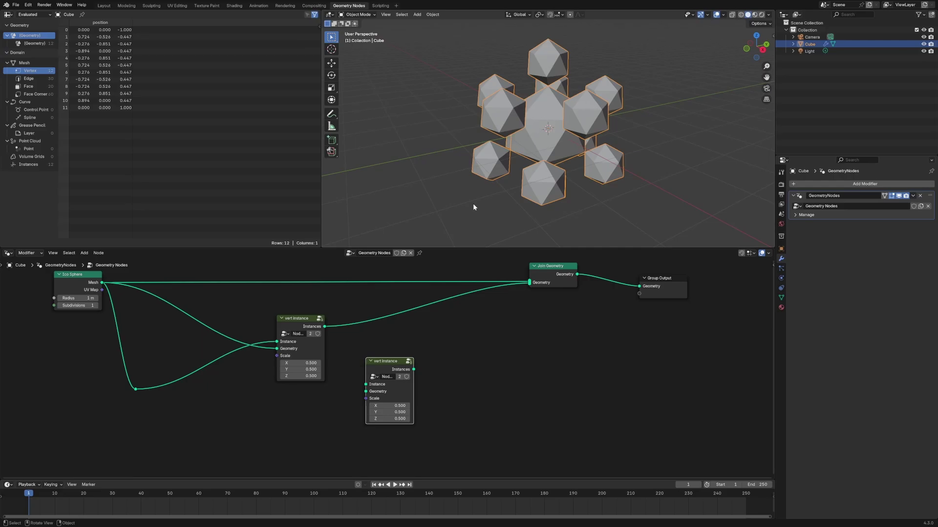
{"action": "left_click_drag", "start_coordinate": [323, 326], "coordinate": [367, 369]}
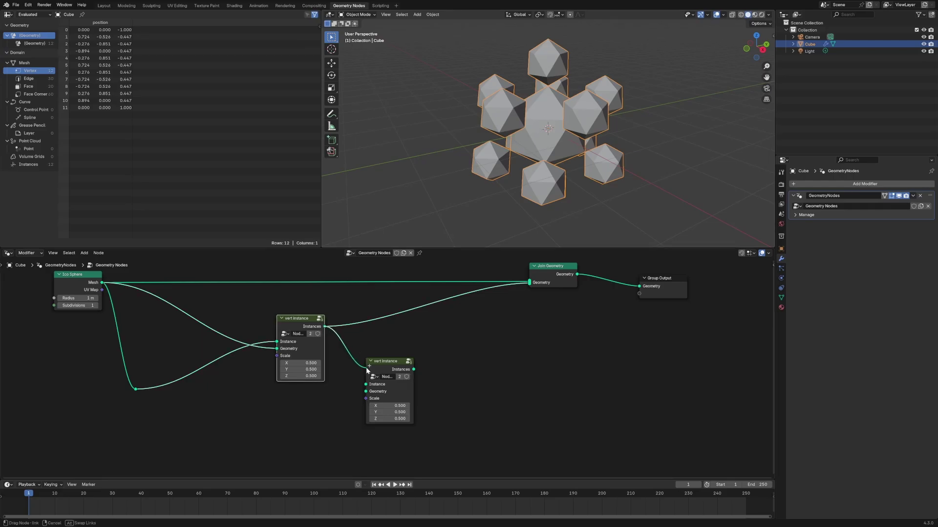
{"action": "left_click_drag", "start_coordinate": [367, 369], "coordinate": [370, 382]}
{"action": "left_click_drag", "start_coordinate": [103, 286], "coordinate": [366, 391]}
{"action": "left_click_drag", "start_coordinate": [413, 370], "coordinate": [530, 284]}
{"action": "middle_click_drag", "start_coordinate": [535, 236], "coordinate": [491, 143]}
{"action": "left_click_drag", "start_coordinate": [297, 335], "coordinate": [306, 317]}
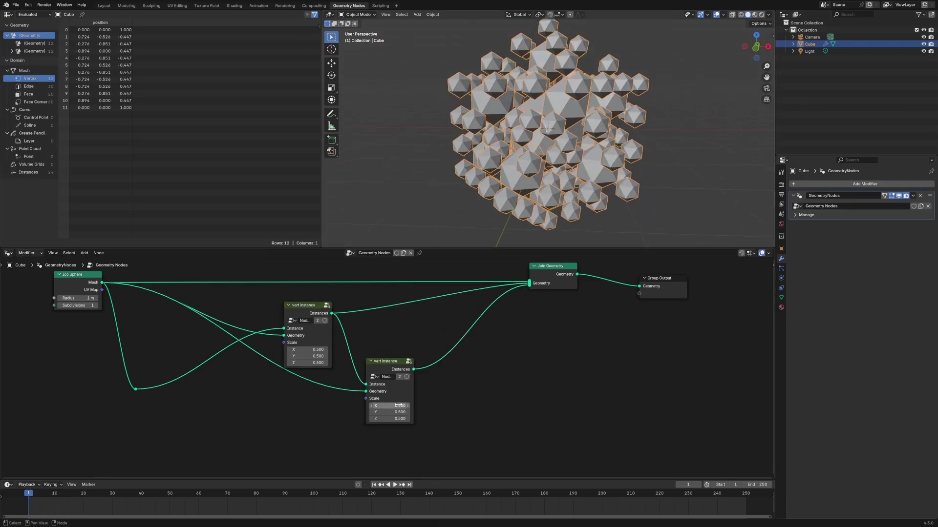
Step: Set the second vert instance node's Scale to 0.2 on all axes and inspect the model
{"action": "left_click_drag", "start_coordinate": [398, 406], "coordinate": [399, 419]}
{"action": "type", "text": ".2"}
{"action": "key", "text": "Return"}
{"action": "middle_click_drag", "start_coordinate": [522, 205], "coordinate": [394, 325]}
Step: Spread out the nodes inside the first vert instance node's group, including Translate Instances, Instance on Points and Capture Attribute
{"action": "left_click", "coordinate": [316, 302]}
{"action": "key", "text": "Tab"}
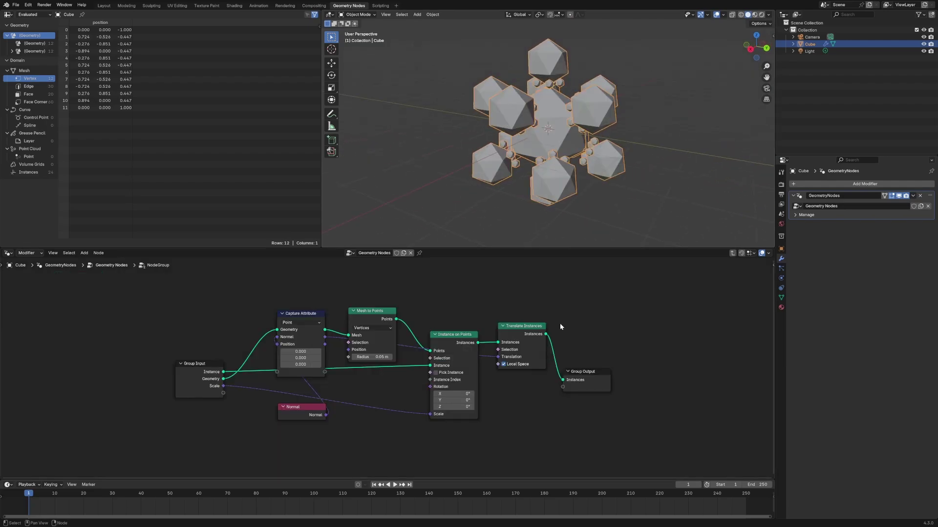
{"action": "left_click_drag", "start_coordinate": [527, 330], "coordinate": [563, 326]}
{"action": "left_click_drag", "start_coordinate": [551, 324], "coordinate": [552, 324]}
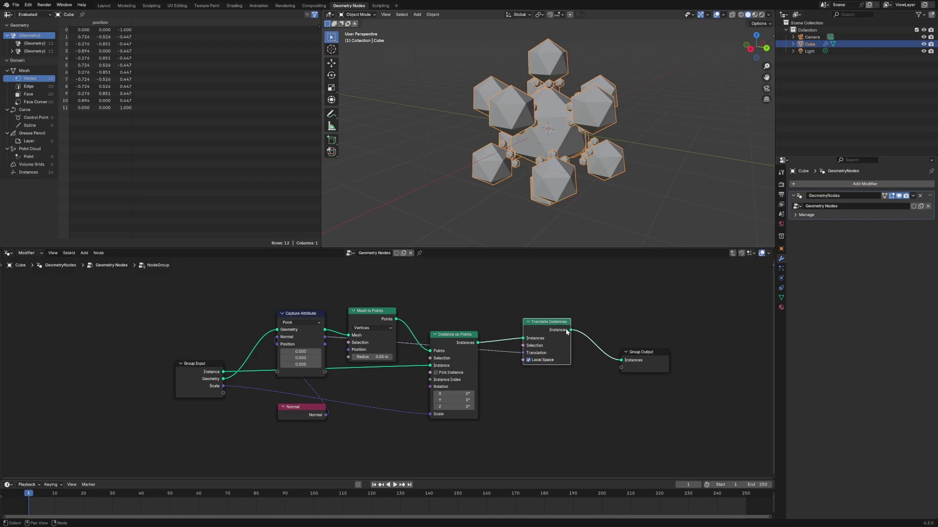
{"action": "left_click", "coordinate": [594, 378]}
{"action": "left_click_drag", "start_coordinate": [462, 338], "coordinate": [483, 343]}
{"action": "left_click_drag", "start_coordinate": [379, 315], "coordinate": [389, 294]}
{"action": "left_click_drag", "start_coordinate": [317, 319], "coordinate": [332, 298]}
{"action": "left_click_drag", "start_coordinate": [223, 380], "coordinate": [212, 367]}
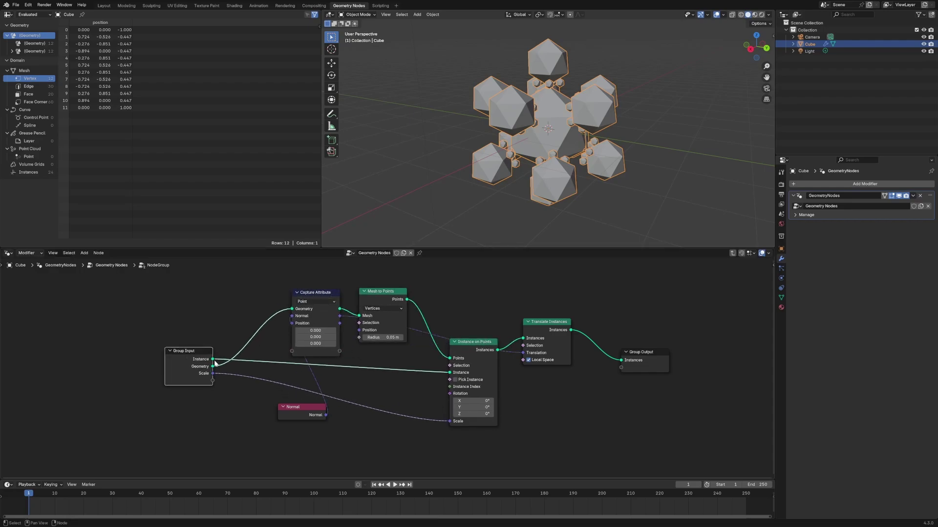
Step: In the main tree, connect the first vert instance's output to the second's Geometry and the Ico Sphere mesh to its Instance
{"action": "key", "text": "Tab"}
{"action": "left_click_drag", "start_coordinate": [384, 361], "coordinate": [395, 388]}
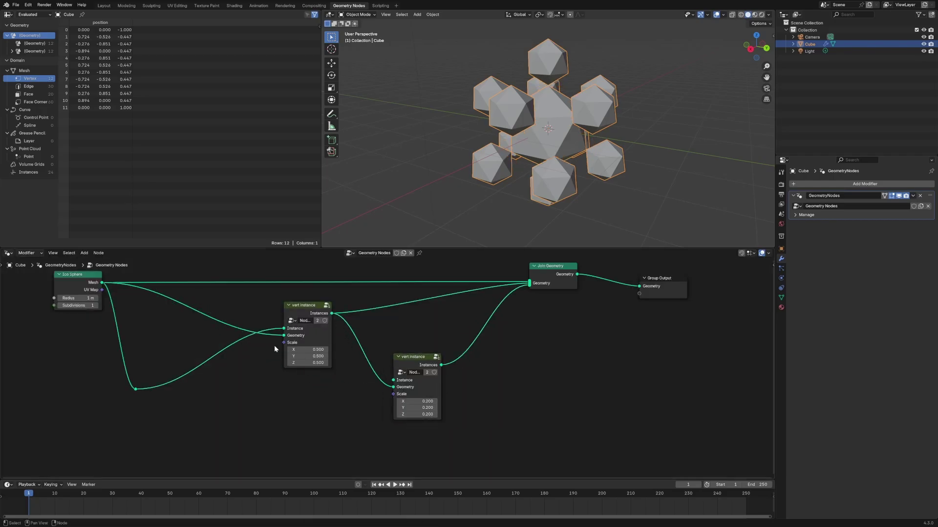
{"action": "left_click_drag", "start_coordinate": [102, 283], "coordinate": [428, 353]}
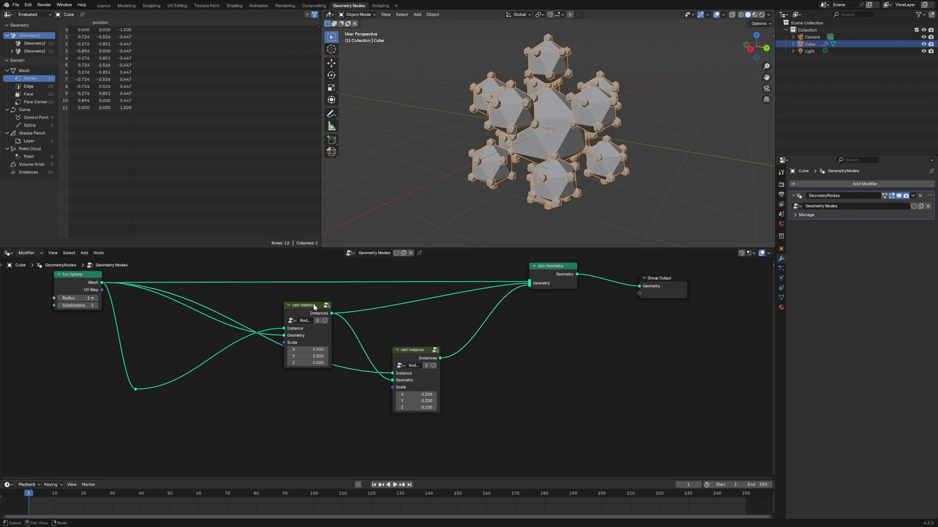
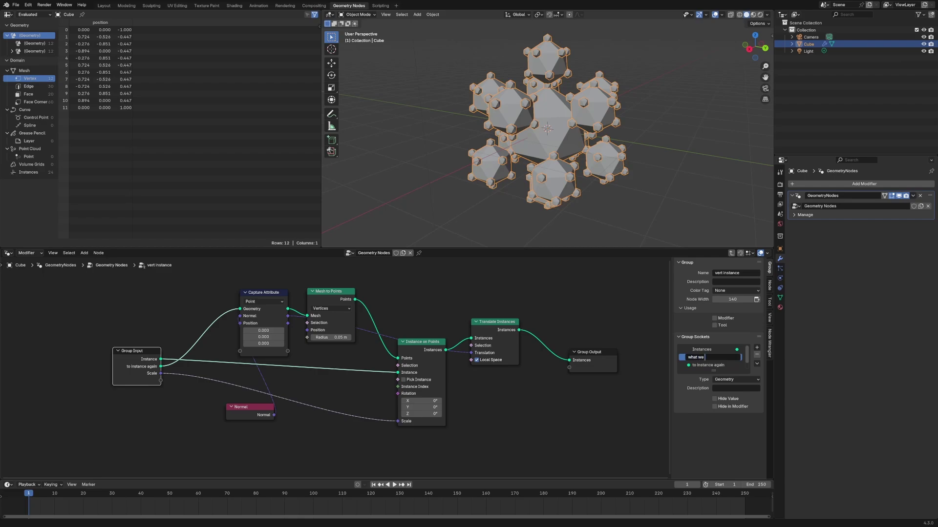
Step: Rename the group's Instance input socket to "what we instance" and return to the main node tree
{"action": "type", "text": "tance"}
{"action": "key", "text": "Return"}
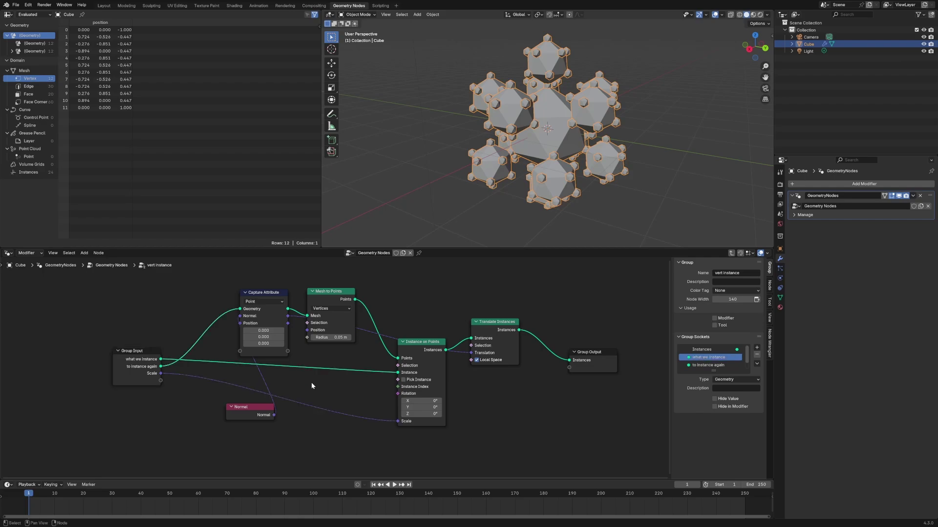
{"action": "key", "text": "Tab"}
Step: Adjust the spacing of the nodes around the two vert instance nodes in the main tree
{"action": "left_click_drag", "start_coordinate": [368, 341], "coordinate": [373, 338]}
{"action": "left_click_drag", "start_coordinate": [257, 307], "coordinate": [227, 306]}
{"action": "left_click_drag", "start_coordinate": [362, 337], "coordinate": [336, 345]}
{"action": "left_click", "coordinate": [456, 390]}
{"action": "middle_click_drag", "start_coordinate": [354, 384], "coordinate": [473, 409]}
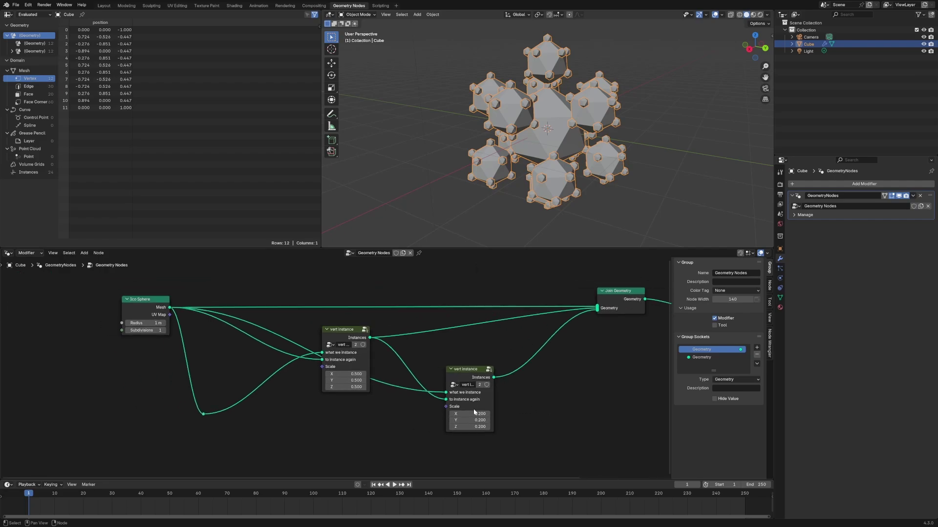
Step: Try a Scale of 0.5 on all axes for the second vert instance node
{"action": "left_click_drag", "start_coordinate": [473, 413], "coordinate": [473, 426]}
{"action": "type", "text": ".5"}
{"action": "key", "text": "Return"}
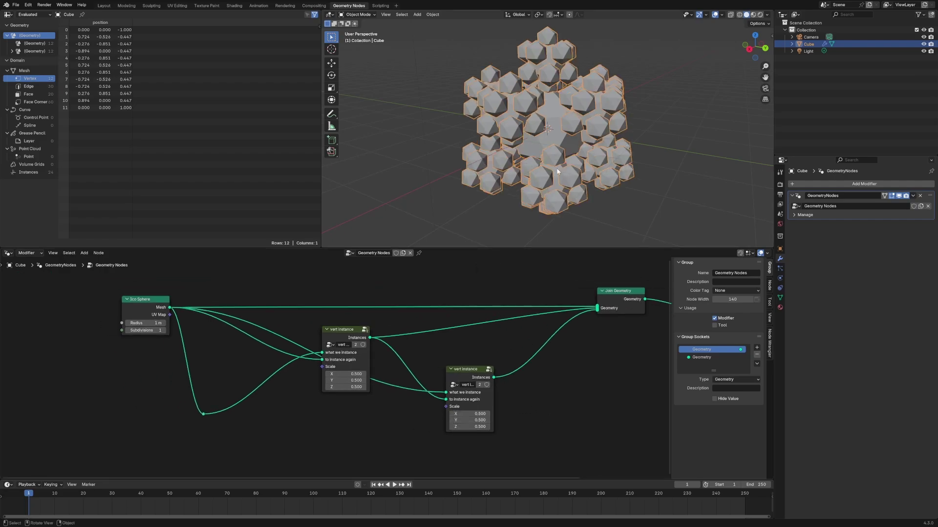
{"action": "middle_click_drag", "start_coordinate": [549, 200], "coordinate": [585, 175]}
Step: Set the second vert instance node's Scale to 0.4 on all axes and inspect the model
{"action": "left_click_drag", "start_coordinate": [469, 413], "coordinate": [468, 427]}
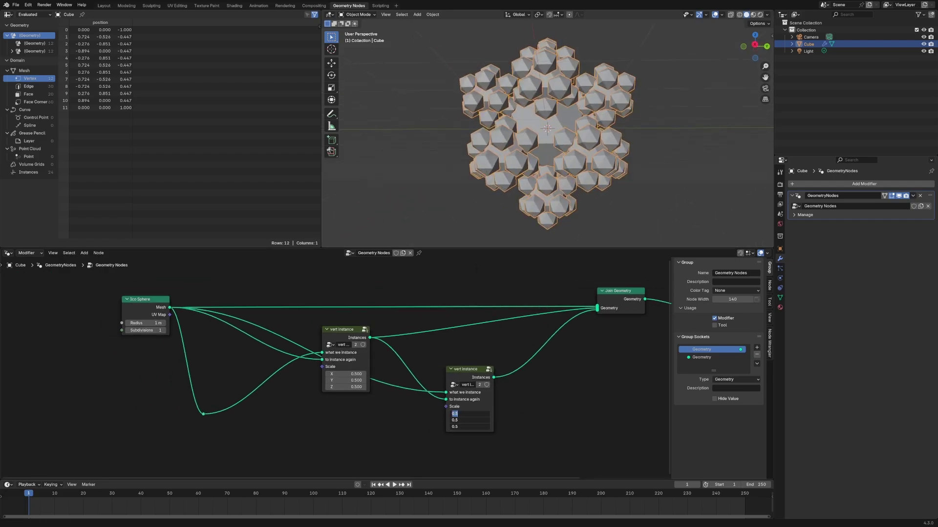
{"action": "key", "text": "BackSpace"}
{"action": "key", "text": "Return"}
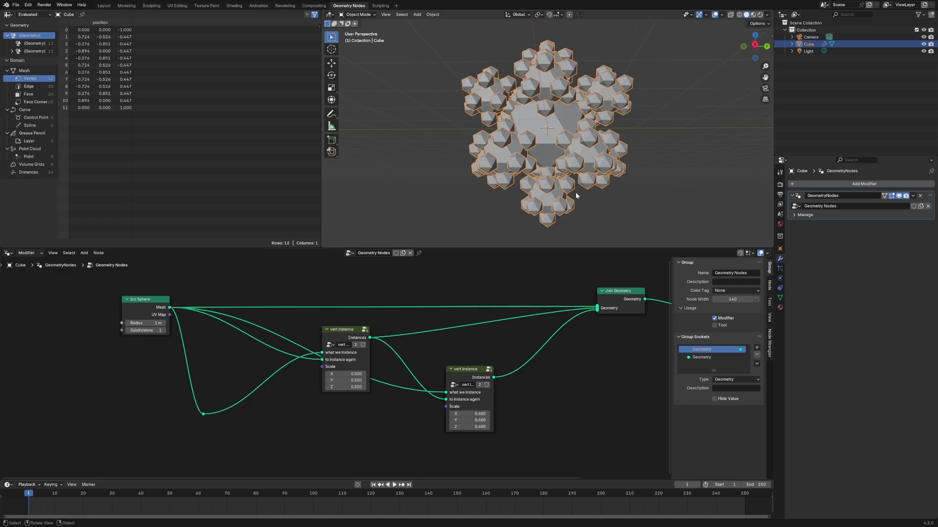
{"action": "middle_click_drag", "start_coordinate": [576, 192], "coordinate": [549, 210]}
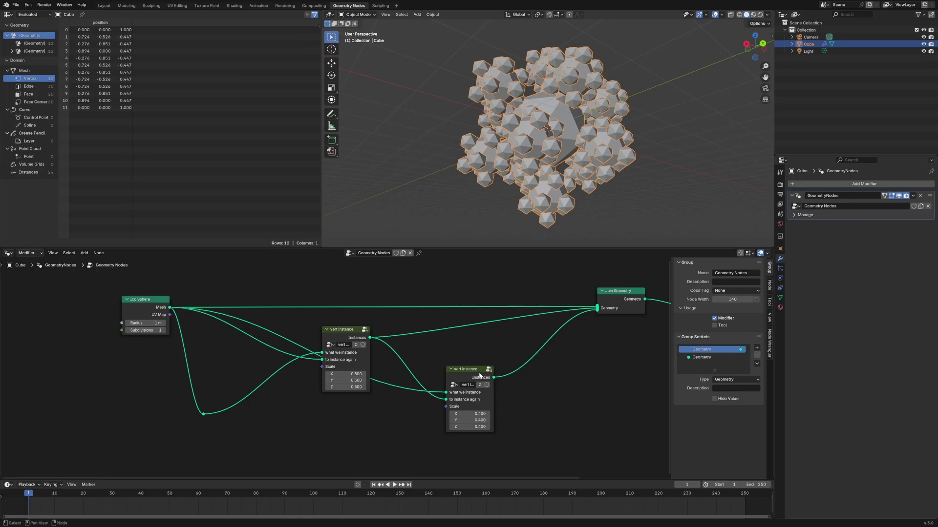
Step: Open the vert instance group and move Capture Attribute, Instance on Points, Normal and Translate Instances apart
{"action": "left_click", "coordinate": [488, 370]}
{"action": "left_click_drag", "start_coordinate": [266, 294], "coordinate": [244, 282]}
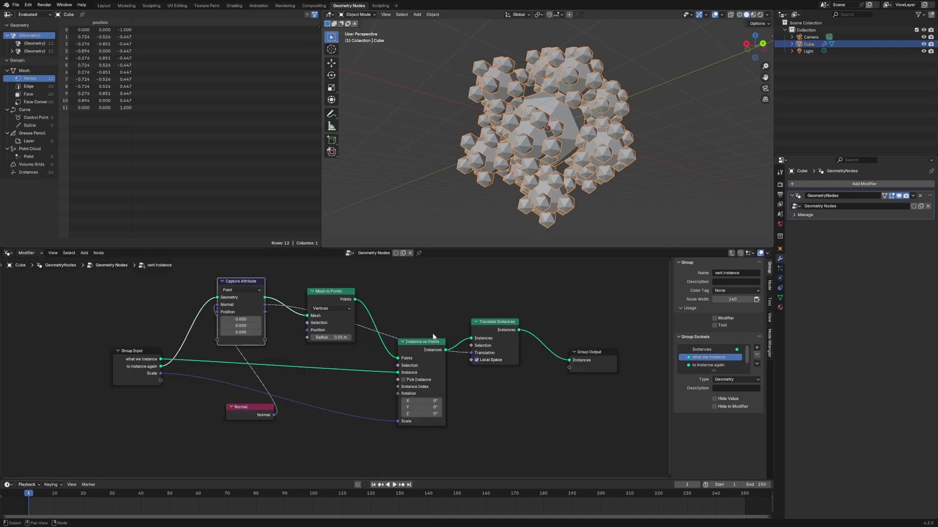
{"action": "mouse_move", "coordinate": [429, 348]}
{"action": "left_mouse_down"}
{"action": "mouse_move", "coordinate": [444, 362]}
{"action": "mouse_move", "coordinate": [445, 345]}
{"action": "left_mouse_up"}
{"action": "left_click_drag", "start_coordinate": [249, 410], "coordinate": [217, 406]}
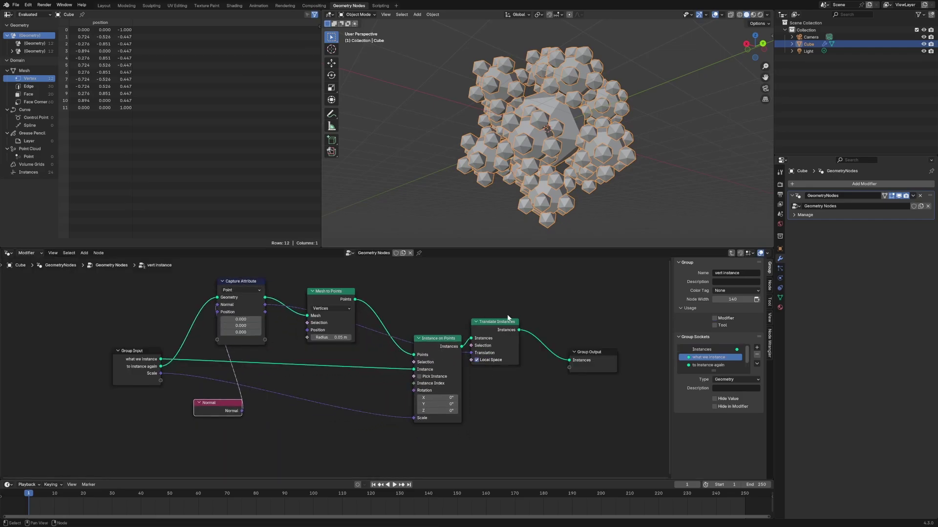
{"action": "left_click_drag", "start_coordinate": [507, 331], "coordinate": [535, 292]}
Step: Cut the captured Normal's link to Translation to compare the result, and reconnect it
{"action": "right_click_drag", "start_coordinate": [445, 307], "coordinate": [439, 331], "text": "ctrl"}
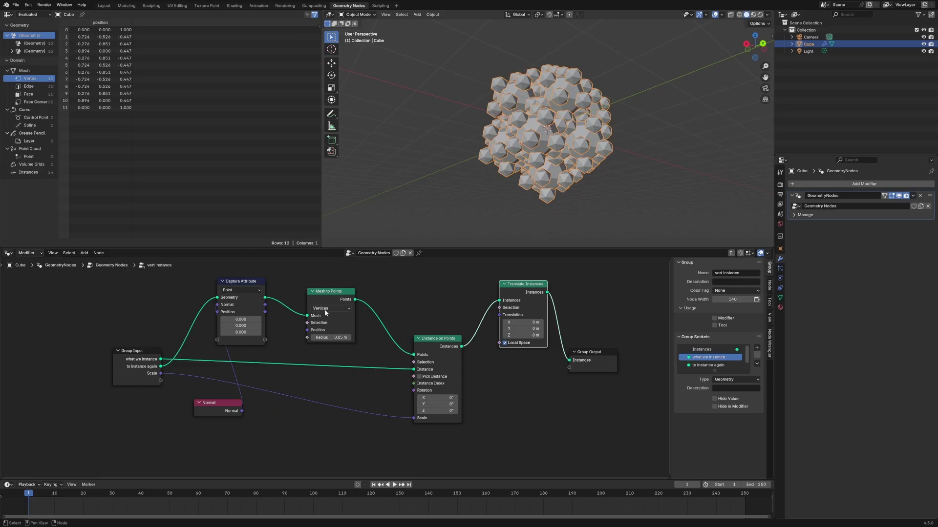
{"action": "left_click_drag", "start_coordinate": [264, 305], "coordinate": [500, 315]}
{"action": "middle_click_drag", "start_coordinate": [518, 195], "coordinate": [487, 157]}
Step: Insert a Vector Math node set to Scale between the captured Normal and Translation, and expose its Scale as a group input
{"action": "left_click_drag", "start_coordinate": [514, 295], "coordinate": [519, 303]}
{"action": "left_click", "coordinate": [474, 388]}
{"action": "key", "text": "shift+a"}
{"action": "type", "text": "vector ma"}
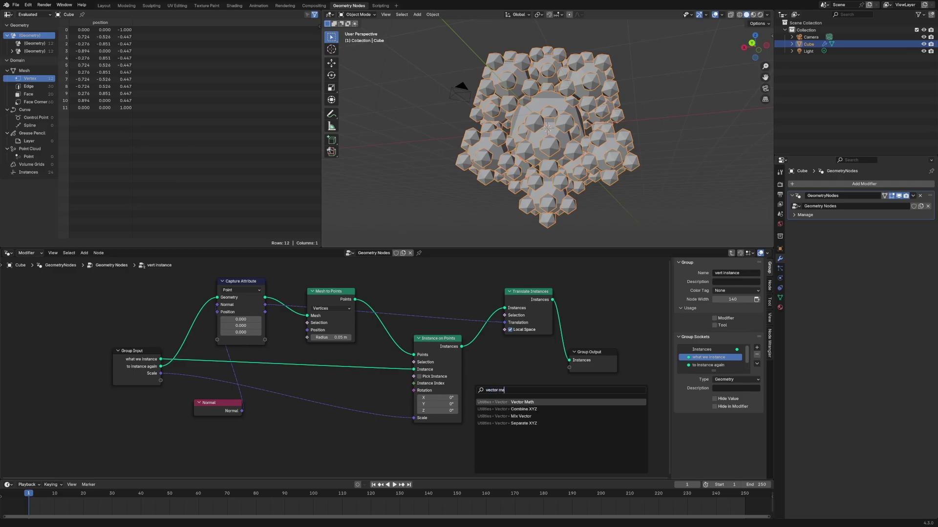
{"action": "key", "text": "Return"}
{"action": "left_click", "coordinate": [428, 277]}
{"action": "left_click", "coordinate": [450, 298]}
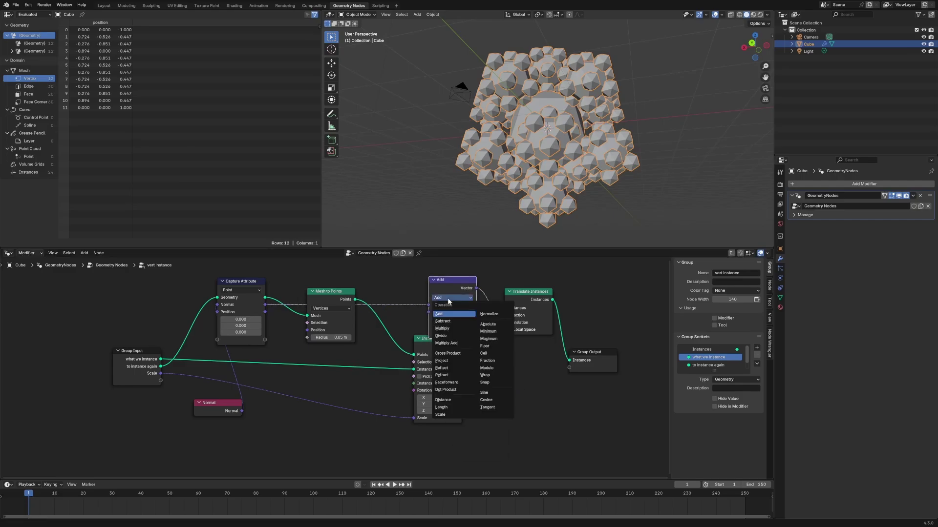
{"action": "left_click", "coordinate": [460, 414]}
{"action": "left_click_drag", "start_coordinate": [429, 312], "coordinate": [161, 381]}
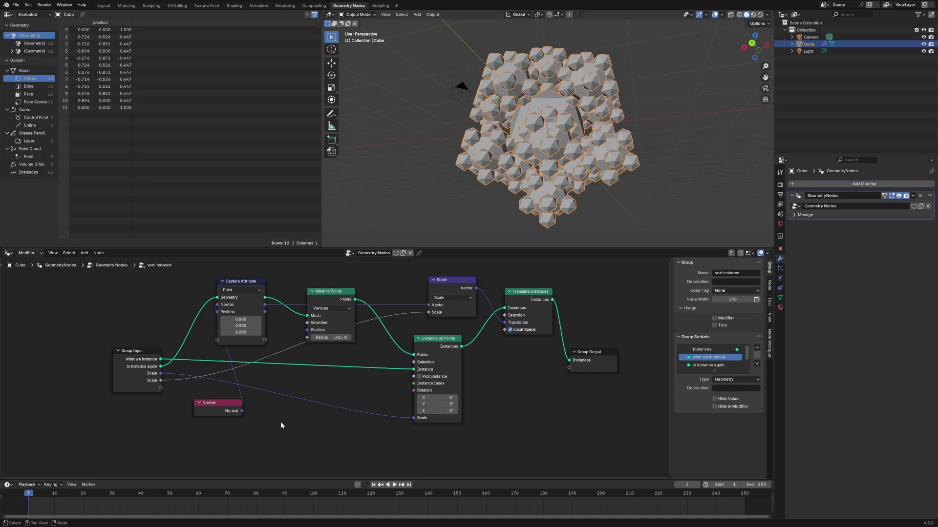
Step: Rename the group's vector Scale input to "Instance size"
{"action": "left_click", "coordinate": [154, 383]}
{"action": "scroll", "coordinate": [712, 360], "scroll_direction": "down", "scroll_amount": 2}
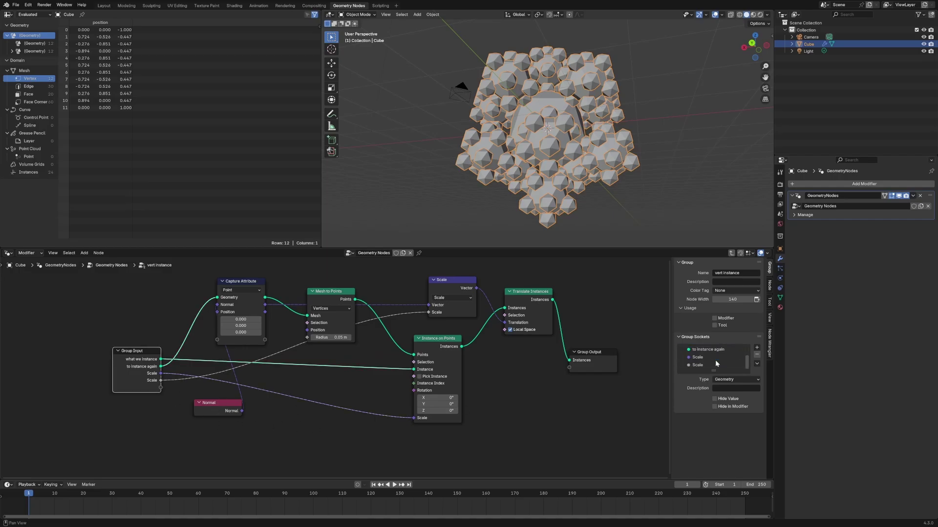
{"action": "double_click", "coordinate": [703, 357]}
{"action": "type", "text": "Ins"}
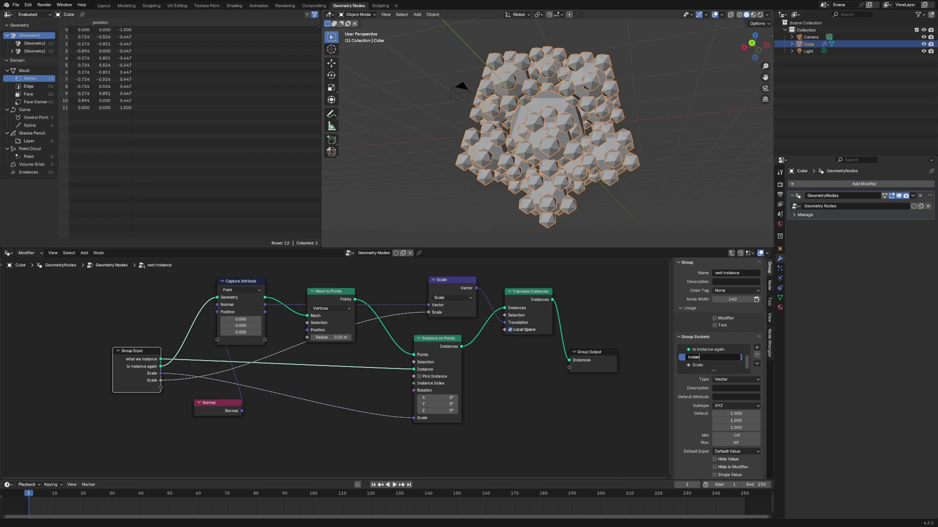
{"action": "type", "text": "tance size"}
{"action": "key", "text": "Return"}
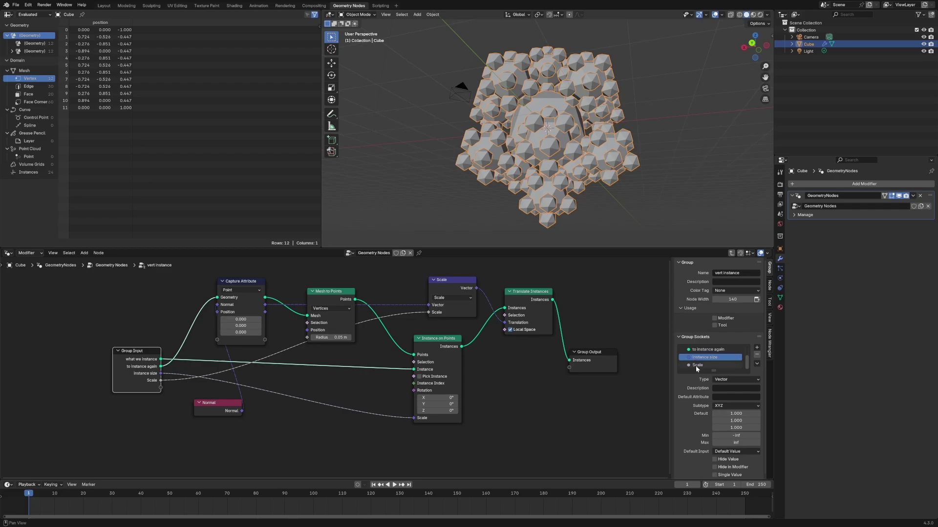
Step: Rename the group's float Scale input to "normal scale" and return to the main node tree
{"action": "double_click", "coordinate": [697, 365]}
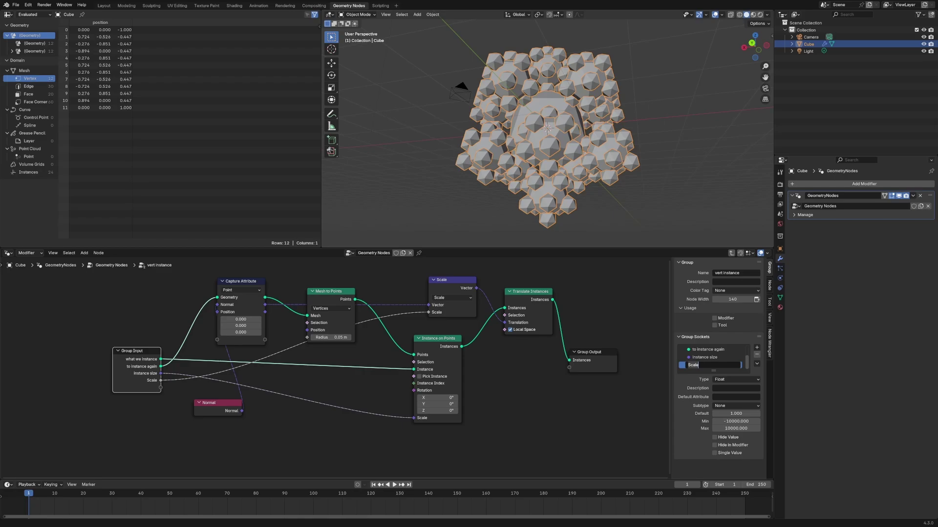
{"action": "key", "text": "BackSpace"}
{"action": "type", "text": "normal scale"}
{"action": "key", "text": "Return"}
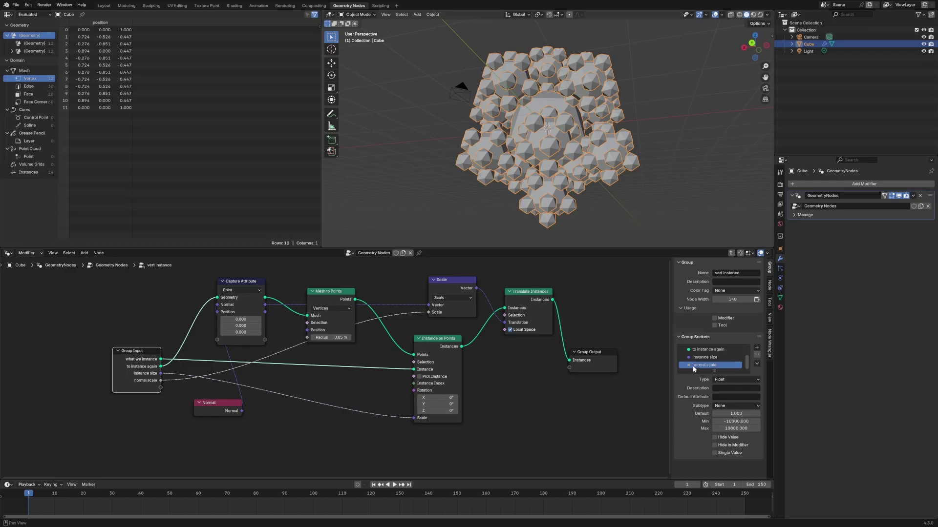
{"action": "key", "text": "Tab"}
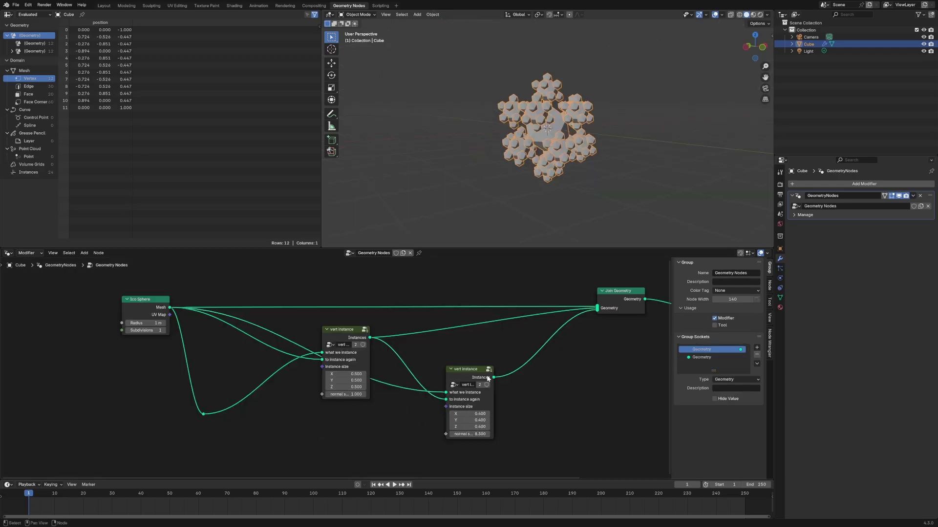
Step: Open the vert instance group and spread its nodes apart, leaving a gap between Group Input and Capture Attribute
{"action": "key", "text": "Tab"}
{"action": "left_click_drag", "start_coordinate": [159, 370], "coordinate": [99, 374]}
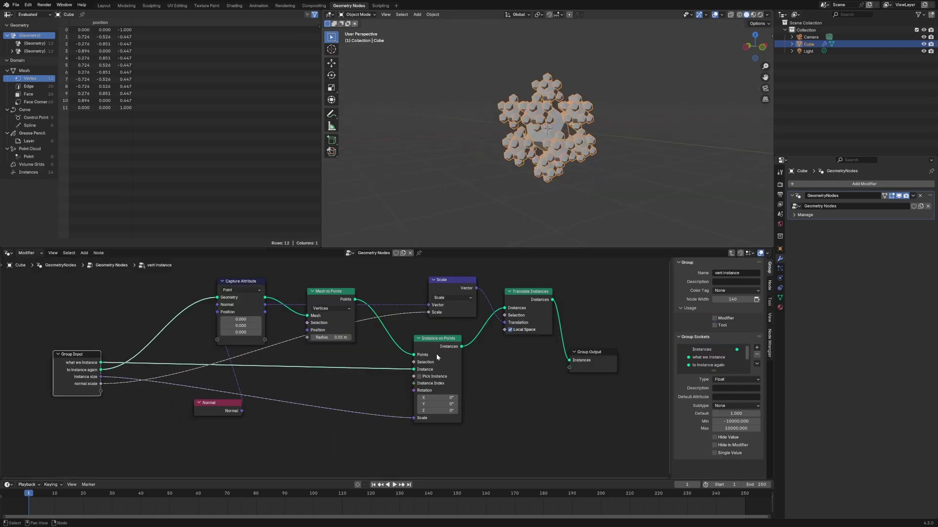
{"action": "left_click_drag", "start_coordinate": [435, 346], "coordinate": [443, 349]}
{"action": "left_click_drag", "start_coordinate": [324, 292], "coordinate": [327, 288]}
{"action": "left_click_drag", "start_coordinate": [243, 280], "coordinate": [273, 280]}
{"action": "left_click", "coordinate": [273, 280]}
Step: Insert a Realize Instances node between the "to instance again" input and Capture Attribute, and return to the main node tree
{"action": "key", "text": "shift+a"}
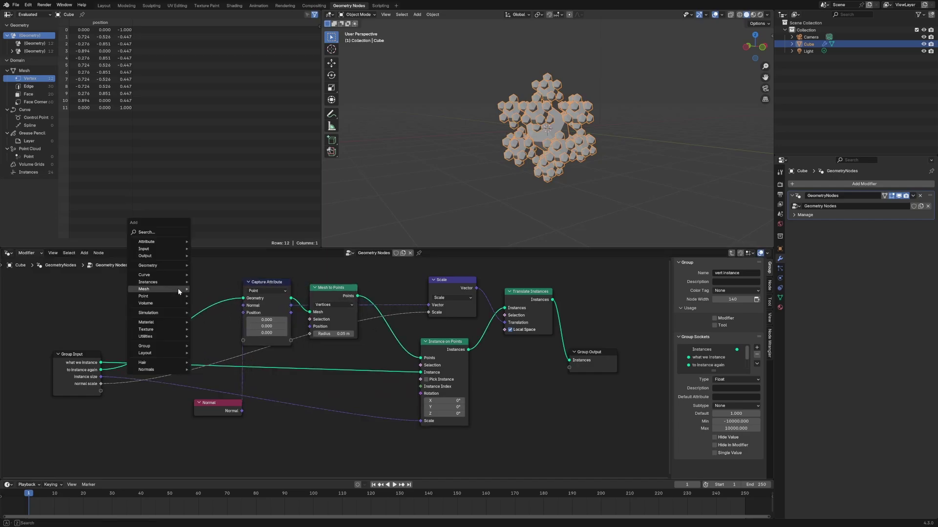
{"action": "type", "text": "real"}
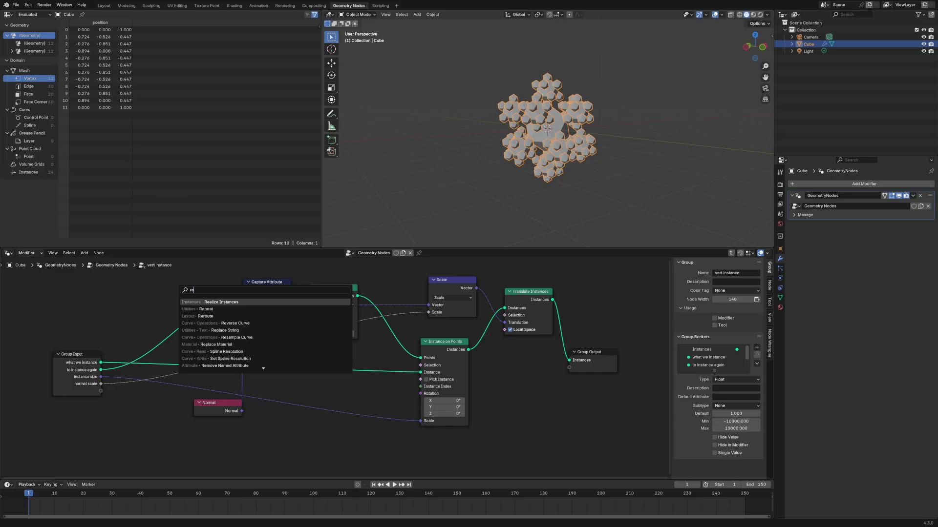
{"action": "key", "text": "Return"}
{"action": "left_click", "coordinate": [181, 296]}
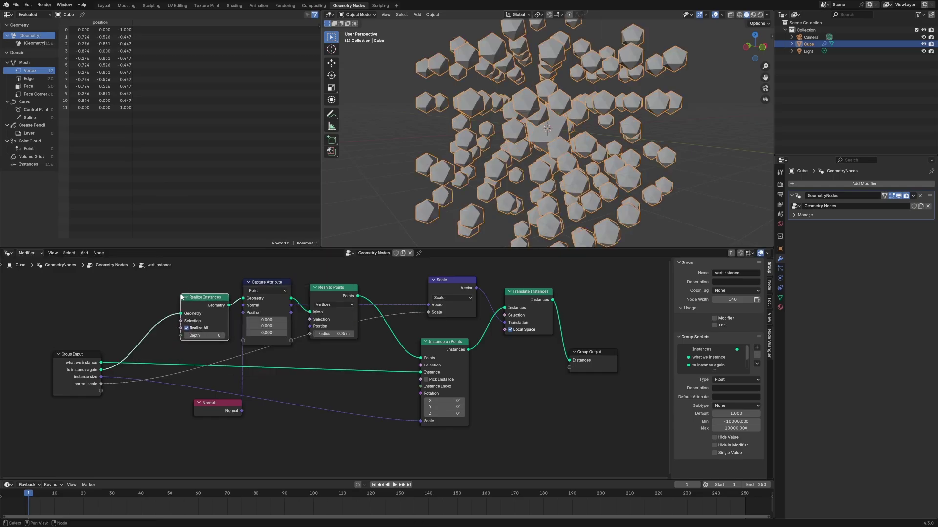
{"action": "left_click", "coordinate": [89, 295]}
{"action": "key", "text": "Tab"}
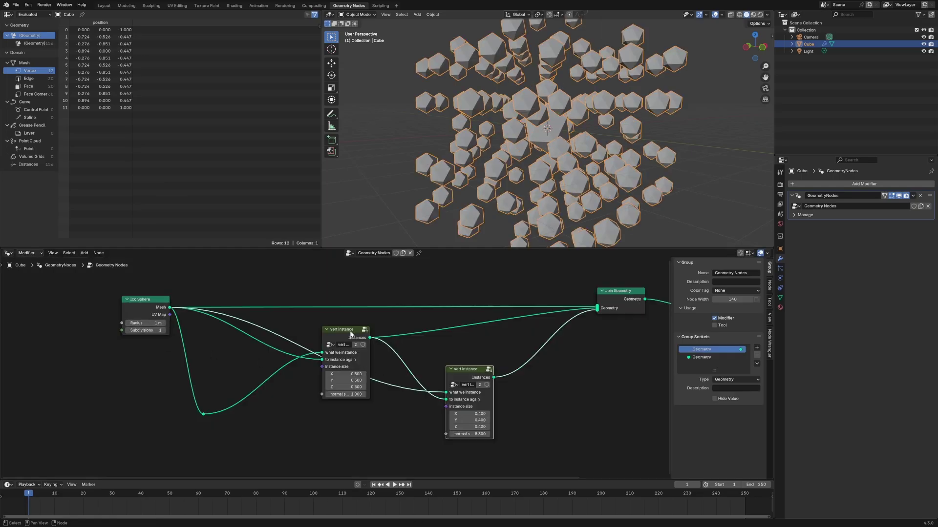
Step: Set the second vert instance node's instance size to 0.200 on all axes and its normal scale to 1
{"action": "left_click", "coordinate": [469, 434]}
{"action": "type", "text": "1"}
{"action": "key", "text": "Return"}
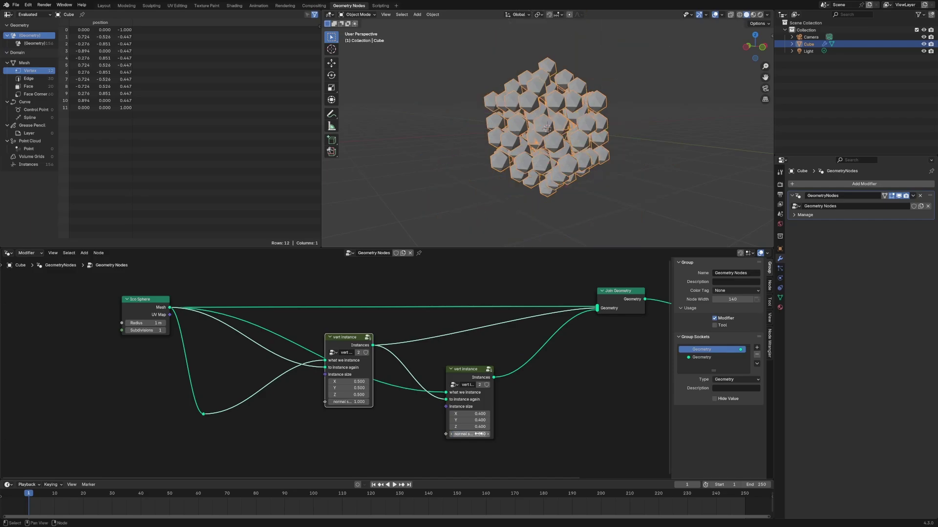
{"action": "middle_click_drag", "start_coordinate": [626, 117], "coordinate": [613, 116]}
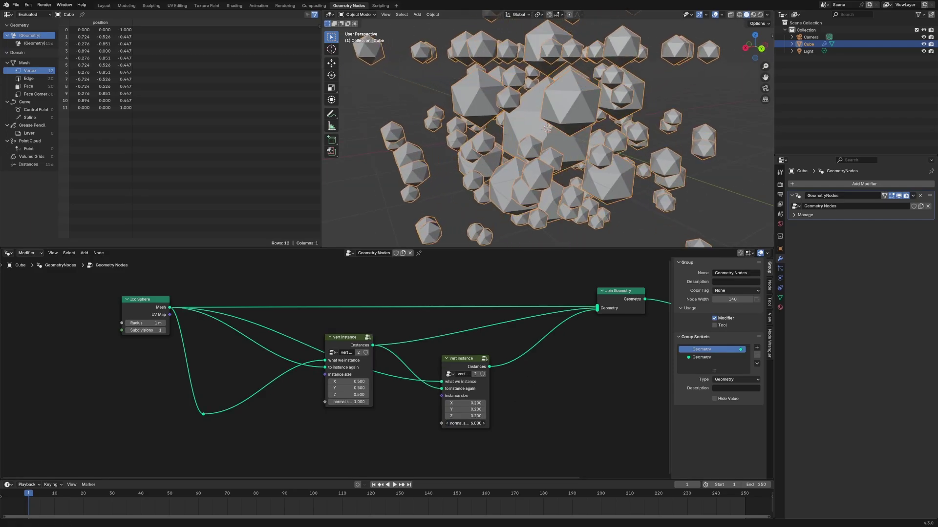
{"action": "left_click_drag", "start_coordinate": [467, 424], "coordinate": [481, 424]}
{"action": "left_click", "coordinate": [467, 423]}
{"action": "type", "text": "1"}
{"action": "key", "text": "Return"}
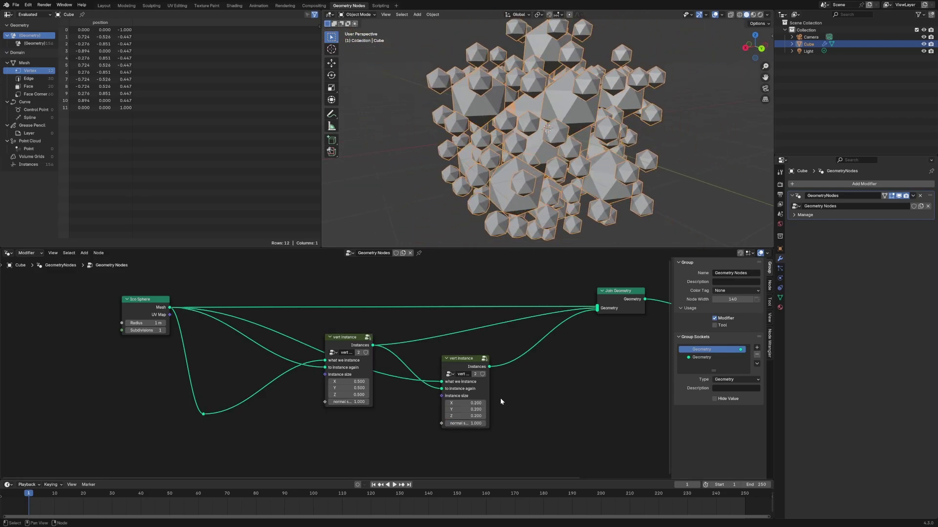
Step: Rearrange the two vert instance nodes and duplicate the second one as a third level of the chain
{"action": "left_click", "coordinate": [464, 358]}
{"action": "left_click_drag", "start_coordinate": [458, 359], "coordinate": [441, 367]}
{"action": "left_click_drag", "start_coordinate": [357, 338], "coordinate": [320, 332]}
{"action": "left_click_drag", "start_coordinate": [456, 369], "coordinate": [403, 369]}
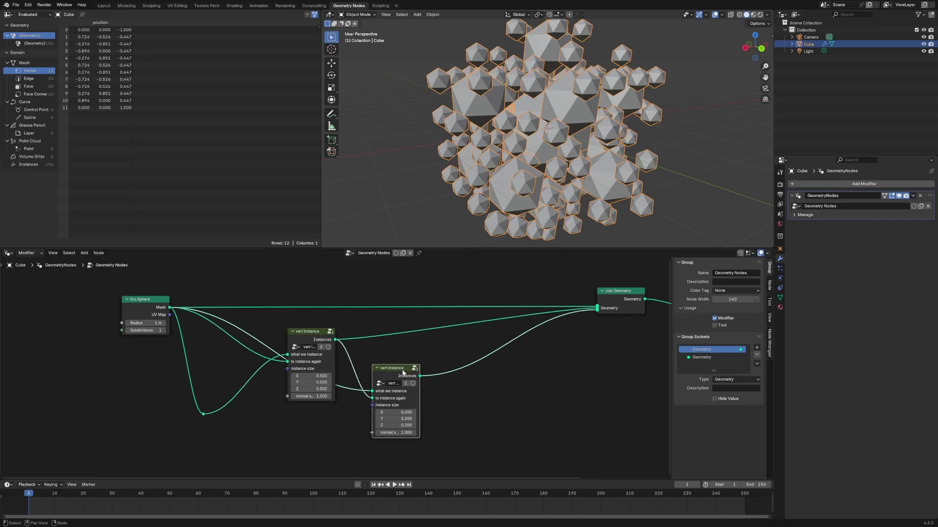
{"action": "key", "text": "shift+d"}
{"action": "left_click", "coordinate": [517, 393]}
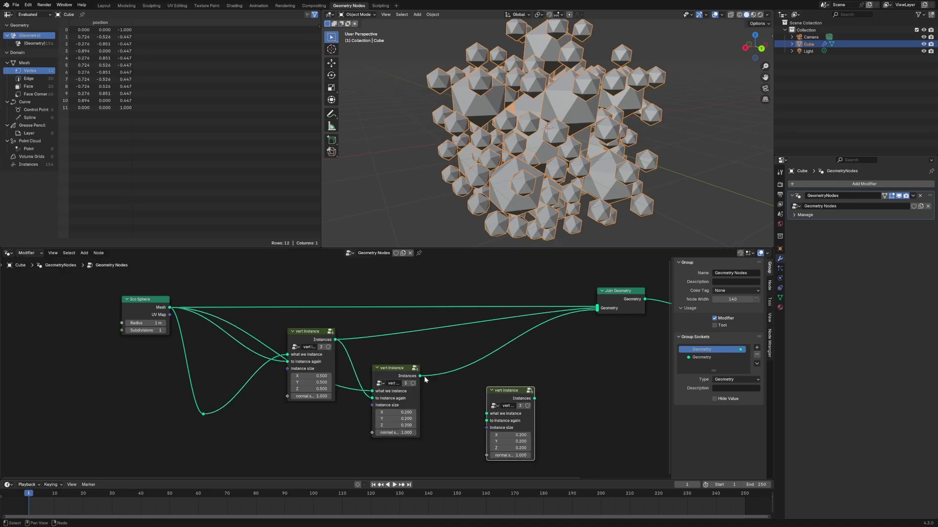
Step: Link the second group's Instances to the third's "to instance again" and the Ico Sphere's Mesh to its "what we instance"
{"action": "left_click_drag", "start_coordinate": [420, 376], "coordinate": [487, 413]}
{"action": "left_click_drag", "start_coordinate": [170, 308], "coordinate": [521, 374]}
{"action": "left_click_drag", "start_coordinate": [386, 384], "coordinate": [409, 377]}
{"action": "left_click", "coordinate": [434, 350]}
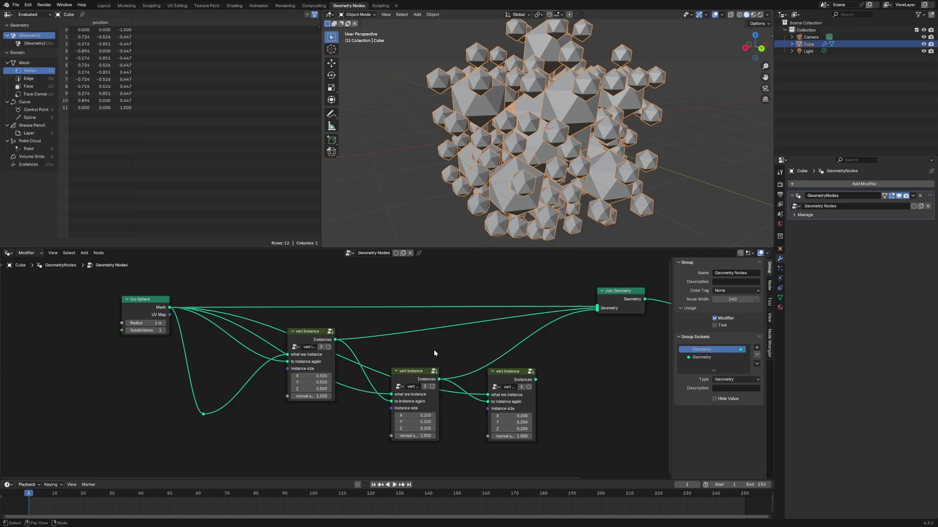
Step: Add a Transform Geometry node inside the vert instance group and link the "what we instance" input to its Geometry
{"action": "left_click", "coordinate": [292, 328]}
{"action": "key", "text": "Tab"}
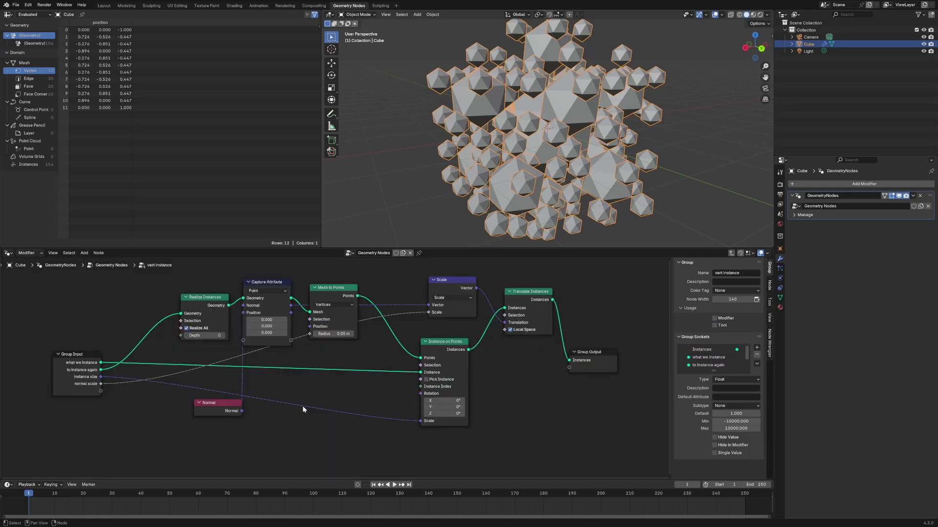
{"action": "key", "text": "shift+a"}
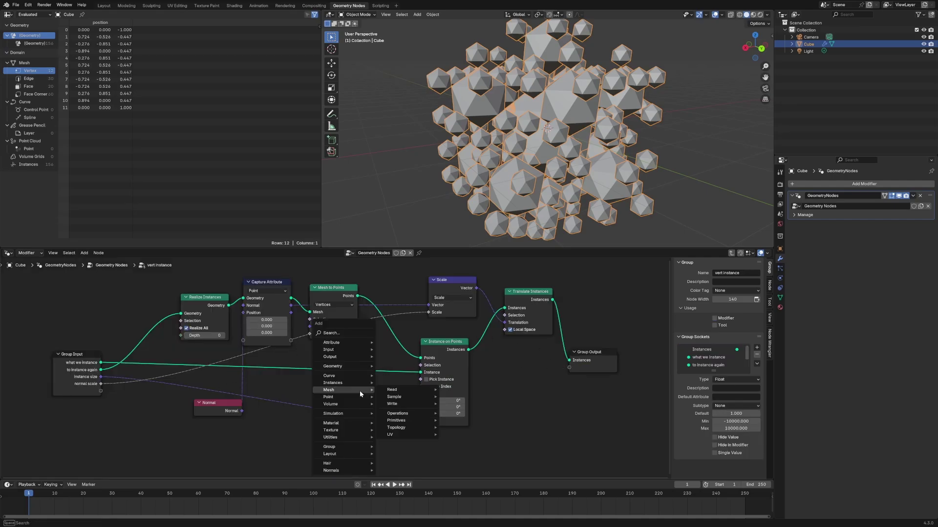
{"action": "type", "text": "transform"}
{"action": "key", "text": "Return"}
{"action": "left_click", "coordinate": [287, 442]}
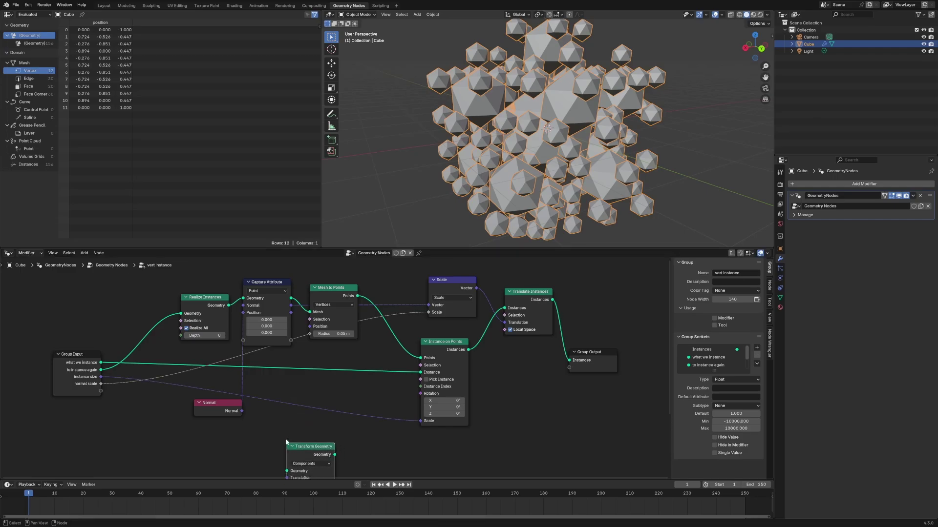
{"action": "middle_click_drag", "start_coordinate": [287, 442], "coordinate": [286, 404]}
{"action": "left_click_drag", "start_coordinate": [101, 324], "coordinate": [287, 432]}
{"action": "left_click_drag", "start_coordinate": [311, 408], "coordinate": [329, 389]}
{"action": "scroll", "coordinate": [404, 435], "scroll_direction": "down", "scroll_amount": 1}
{"action": "middle_click_drag", "start_coordinate": [404, 437], "coordinate": [388, 389]}
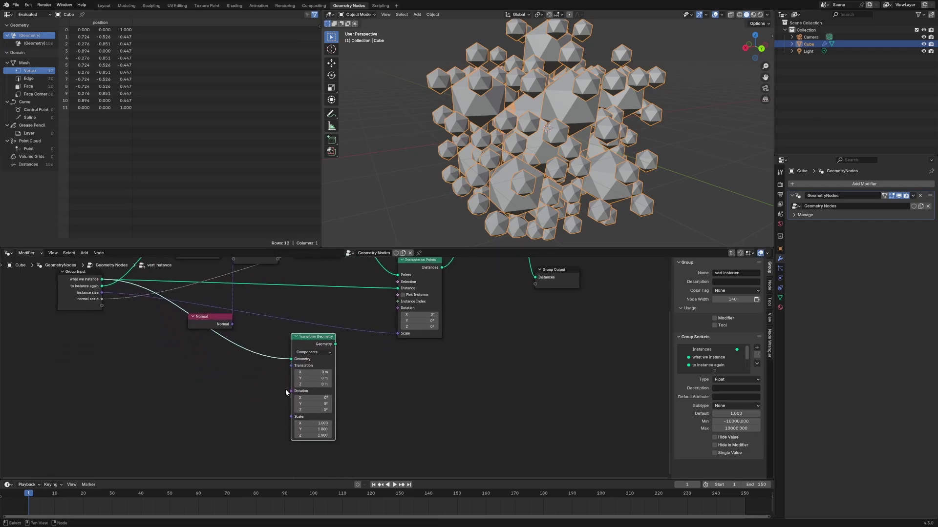
{"action": "left_click", "coordinate": [209, 382]}
{"action": "key", "text": "shift+a"}
{"action": "key", "text": "space"}
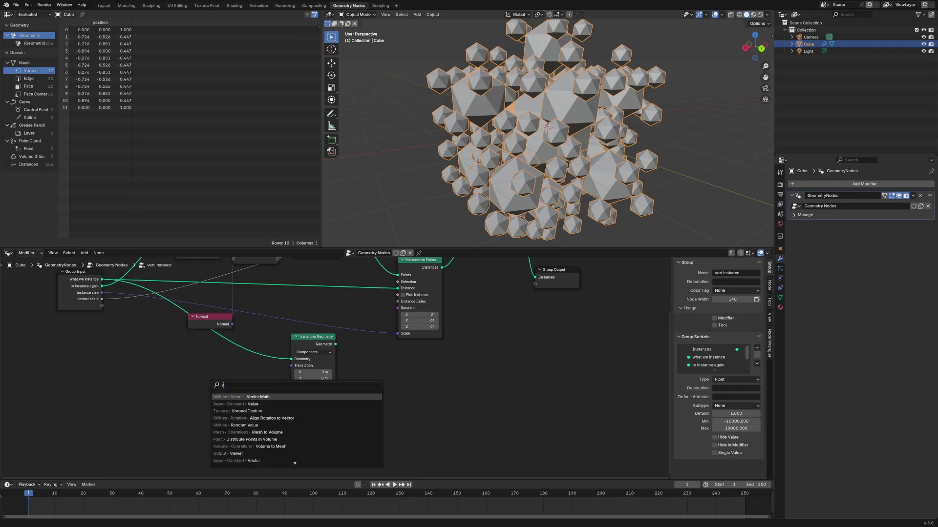
{"action": "left_click", "coordinate": [142, 353]}
Step: Link Instance size to Transform Geometry's Scale and its Geometry output to the Instance input of Instance on Points
{"action": "left_click_drag", "start_coordinate": [102, 296], "coordinate": [291, 417]}
{"action": "middle_click_drag", "start_coordinate": [362, 398], "coordinate": [269, 433]}
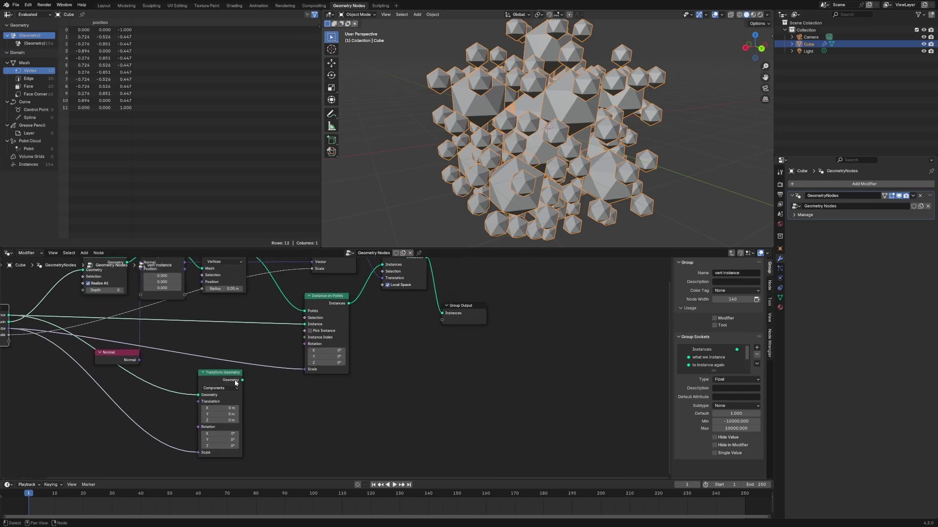
{"action": "left_click_drag", "start_coordinate": [242, 380], "coordinate": [304, 323]}
Step: Cut the Instance size link into Instance on Points' Scale, tidy the Transform Geometry node, and return to the main node tree
{"action": "right_click_drag", "start_coordinate": [295, 366], "coordinate": [288, 391], "text": "ctrl"}
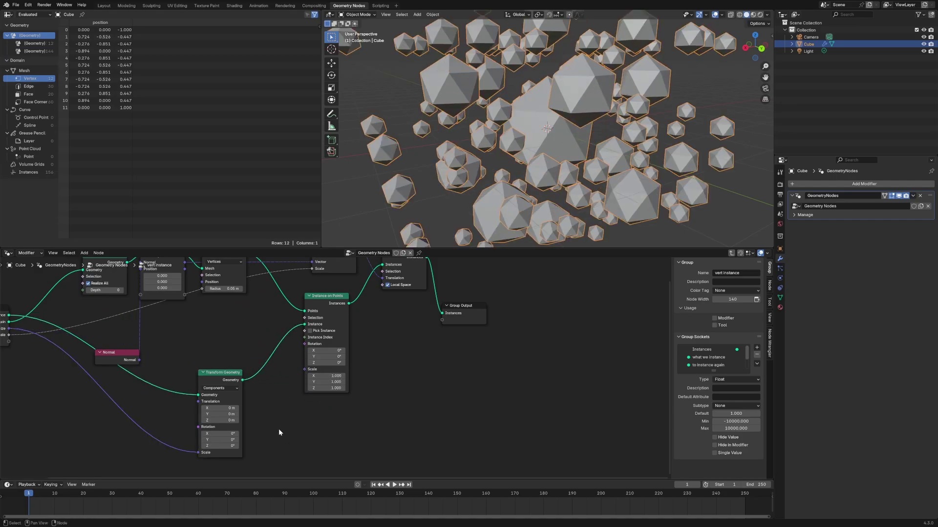
{"action": "left_click_drag", "start_coordinate": [228, 375], "coordinate": [230, 328]}
{"action": "left_click", "coordinate": [371, 353]}
{"action": "middle_click_drag", "start_coordinate": [423, 353], "coordinate": [387, 404]}
{"action": "key", "text": "Tab"}
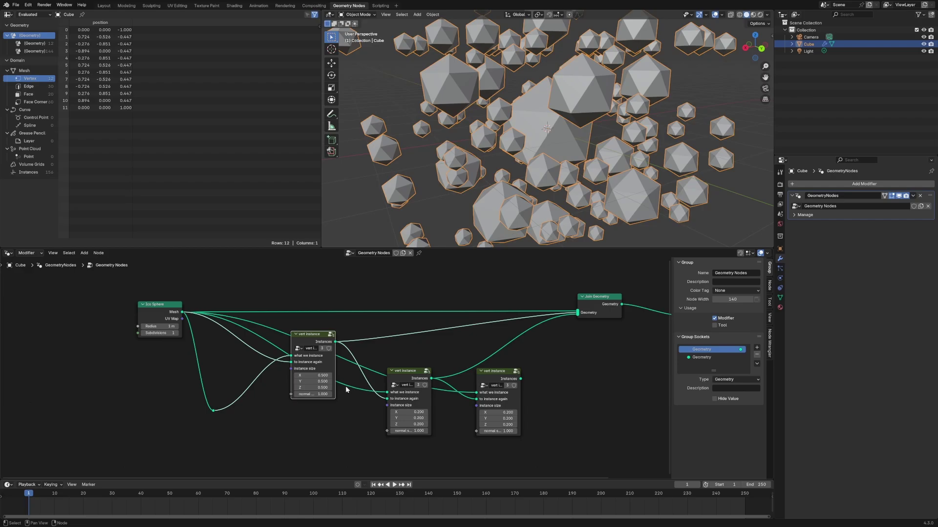
Step: Reposition the second and third vert instance nodes in the main tree and inspect the fractal in the viewport
{"action": "left_click_drag", "start_coordinate": [495, 376], "coordinate": [503, 371]}
{"action": "left_click_drag", "start_coordinate": [409, 372], "coordinate": [405, 351]}
{"action": "scroll", "coordinate": [503, 195], "scroll_direction": "down", "scroll_amount": 4}
{"action": "middle_click_drag", "start_coordinate": [502, 196], "coordinate": [533, 185]}
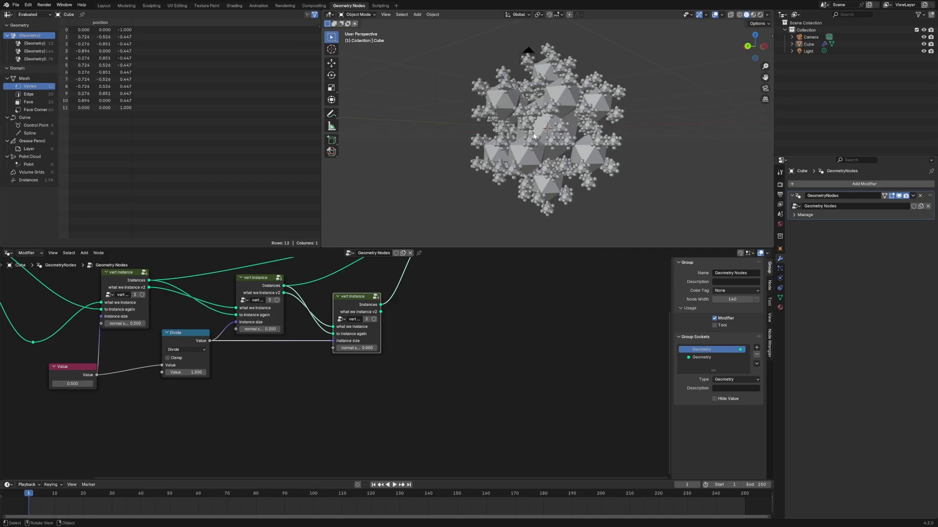
Step: Spread out the vert instance, Value and Divide nodes in the main tree for a clearer layout
{"action": "middle_click_drag", "start_coordinate": [284, 392], "coordinate": [472, 408]}
{"action": "scroll", "coordinate": [421, 410], "scroll_direction": "down", "scroll_amount": 3}
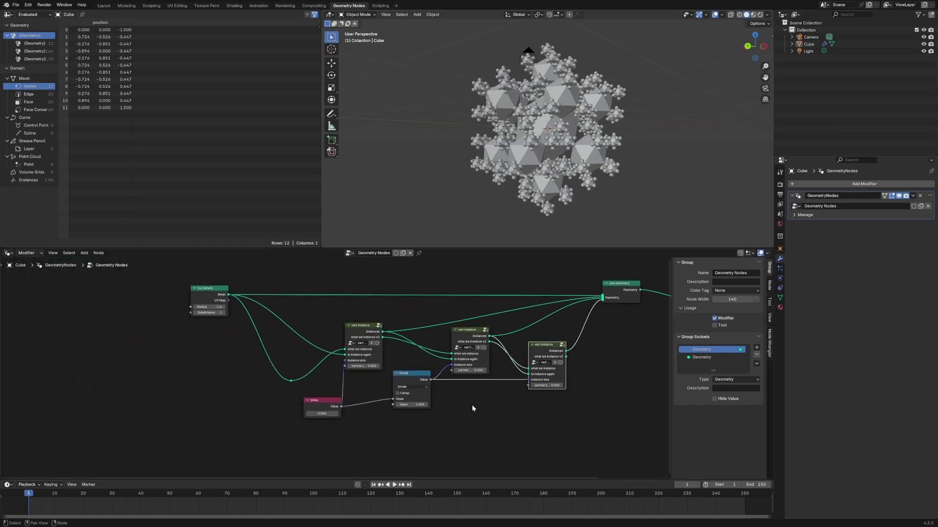
{"action": "scroll", "coordinate": [472, 408], "scroll_direction": "up", "scroll_amount": 3}
{"action": "middle_click_drag", "start_coordinate": [437, 373], "coordinate": [396, 367]}
{"action": "left_click_drag", "start_coordinate": [389, 373], "coordinate": [396, 380]}
{"action": "left_click_drag", "start_coordinate": [324, 317], "coordinate": [302, 315]}
{"action": "left_click_drag", "start_coordinate": [462, 317], "coordinate": [418, 307]}
{"action": "left_click_drag", "start_coordinate": [287, 413], "coordinate": [240, 415]}
{"action": "left_click_drag", "start_coordinate": [383, 390], "coordinate": [352, 397]}
Step: Move the "what we instance v2" output above Instances in the vert instance group, and realign the group nodes in the main tree
{"action": "left_click", "coordinate": [328, 323]}
{"action": "key", "text": "Tab"}
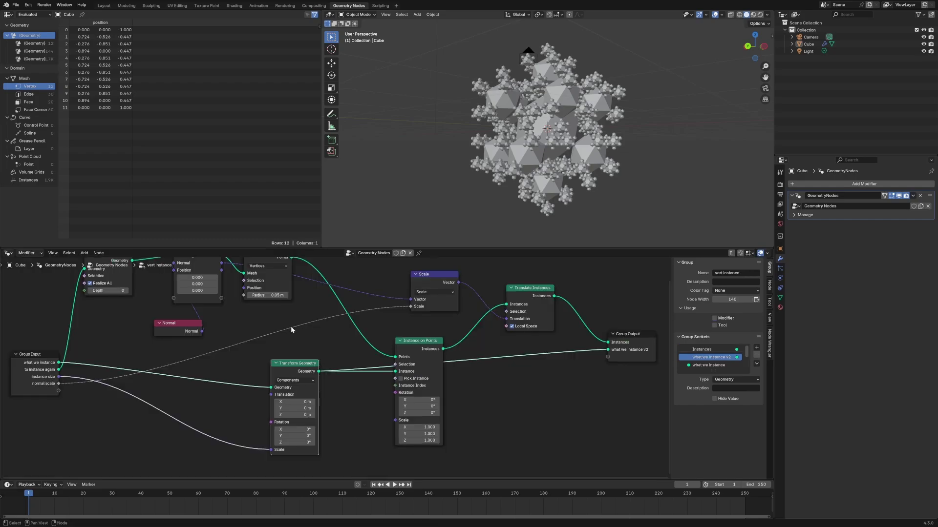
{"action": "scroll", "coordinate": [415, 373], "scroll_direction": "down", "scroll_amount": 3}
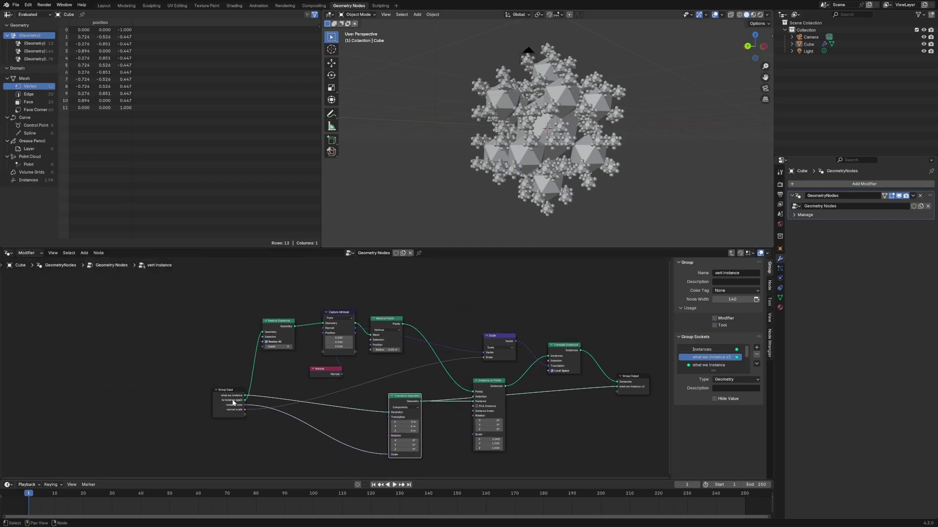
{"action": "left_click_drag", "start_coordinate": [233, 402], "coordinate": [193, 390]}
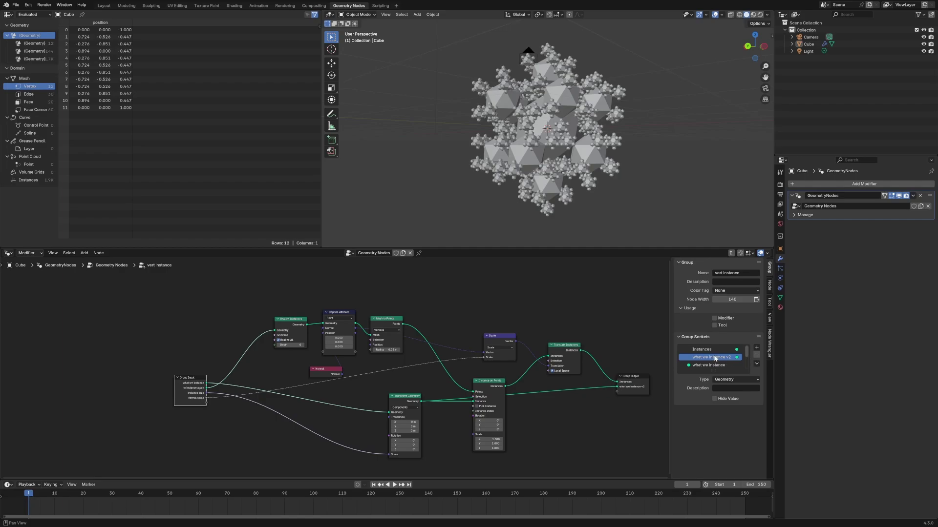
{"action": "left_click_drag", "start_coordinate": [714, 358], "coordinate": [711, 353]}
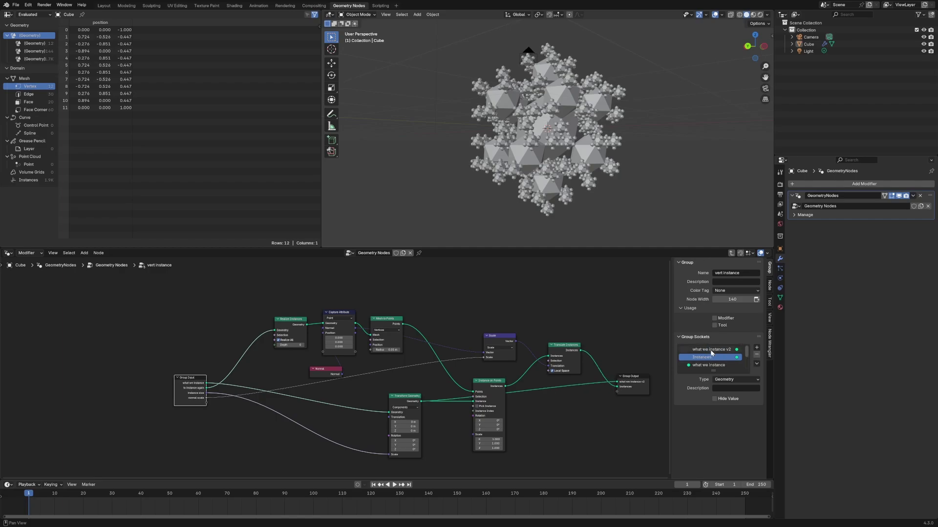
{"action": "key", "text": "Tab"}
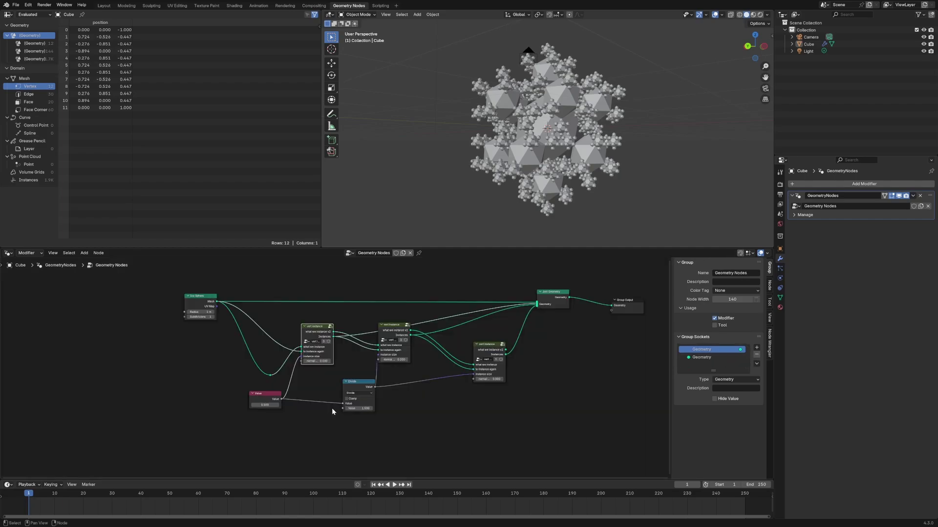
{"action": "mouse_move", "coordinate": [394, 324]}
{"action": "left_mouse_down"}
{"action": "mouse_move", "coordinate": [408, 338]}
{"action": "mouse_move", "coordinate": [392, 323]}
{"action": "left_mouse_up"}
{"action": "left_click_drag", "start_coordinate": [491, 346], "coordinate": [492, 349]}
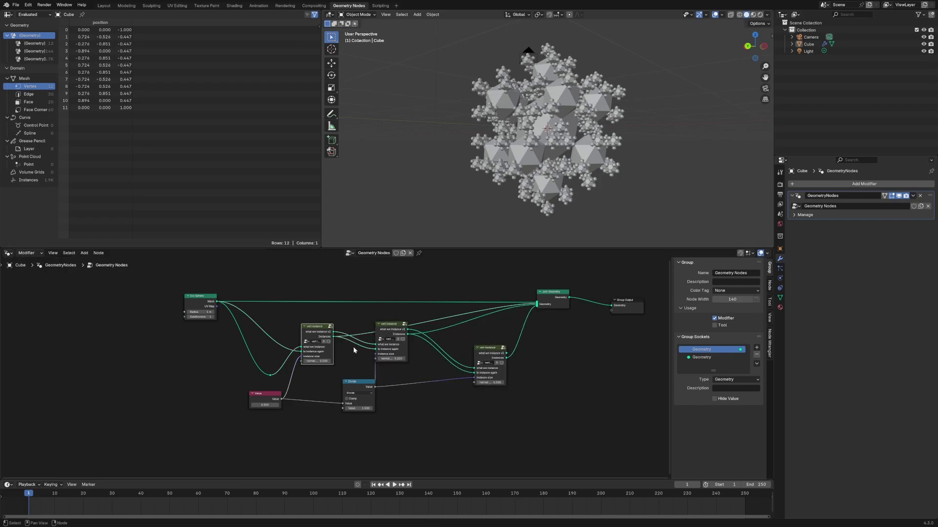
Step: Reopen the vert instance group and tidy the Normal, Mesh to Points and Group Input nodes, returning to the main tree
{"action": "key", "text": "Tab"}
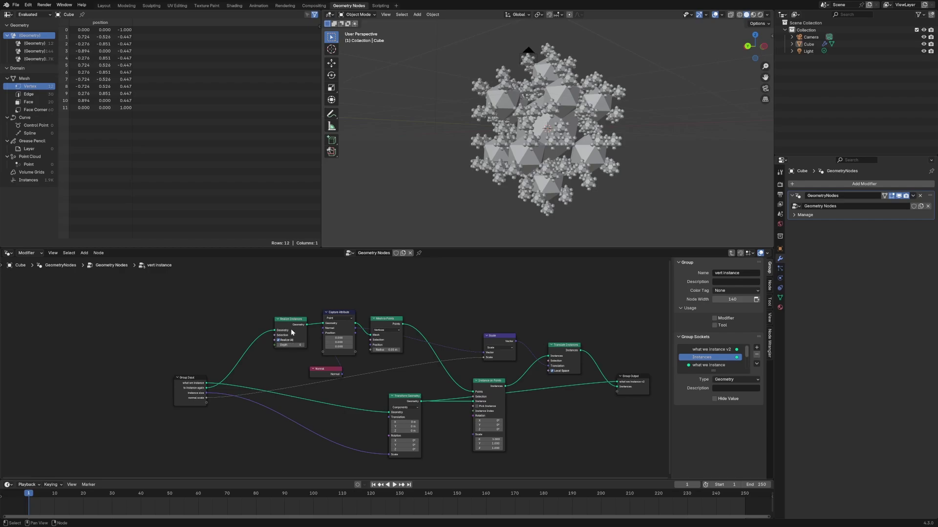
{"action": "left_click_drag", "start_coordinate": [336, 373], "coordinate": [343, 367]}
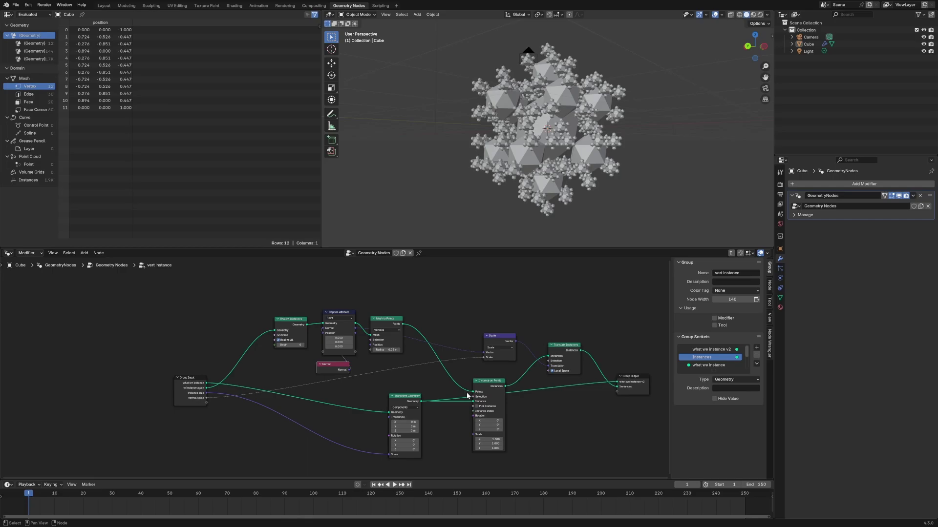
{"action": "middle_click_drag", "start_coordinate": [520, 164], "coordinate": [523, 113]}
{"action": "scroll", "coordinate": [569, 147], "scroll_direction": "up", "scroll_amount": 5}
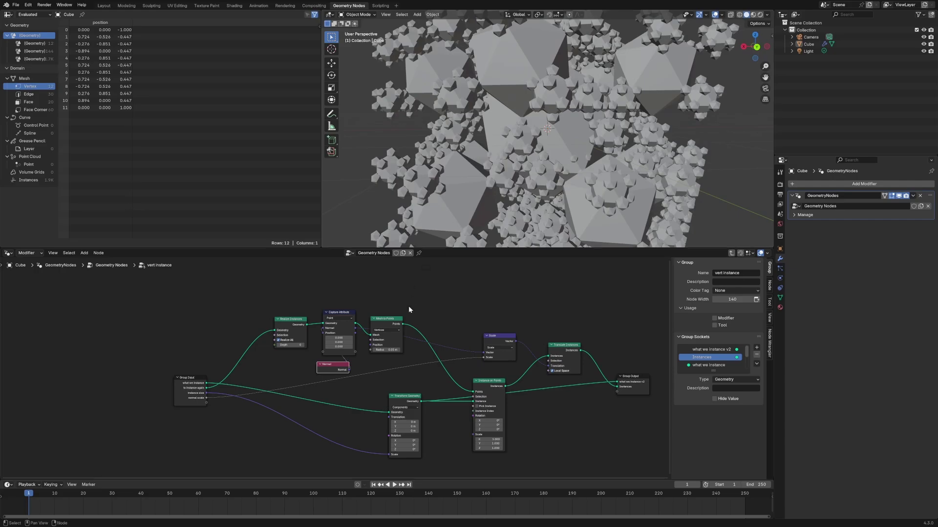
{"action": "left_click_drag", "start_coordinate": [400, 318], "coordinate": [420, 317]}
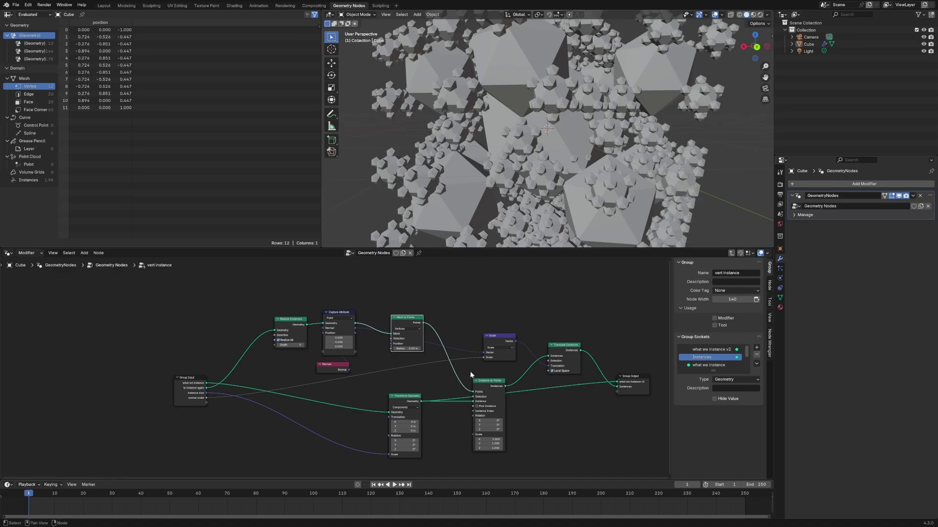
{"action": "left_click_drag", "start_coordinate": [197, 388], "coordinate": [170, 389]}
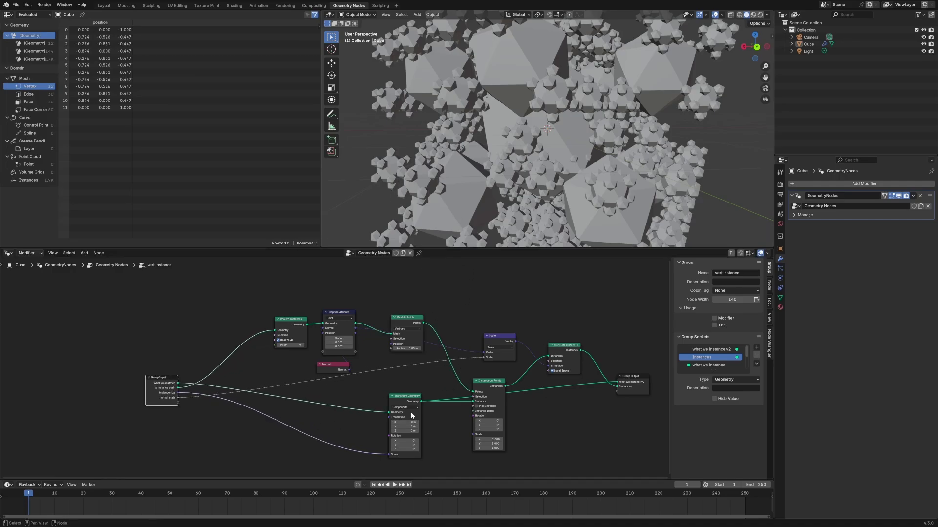
{"action": "left_click_drag", "start_coordinate": [404, 402], "coordinate": [402, 403]}
{"action": "key", "text": "Tab"}
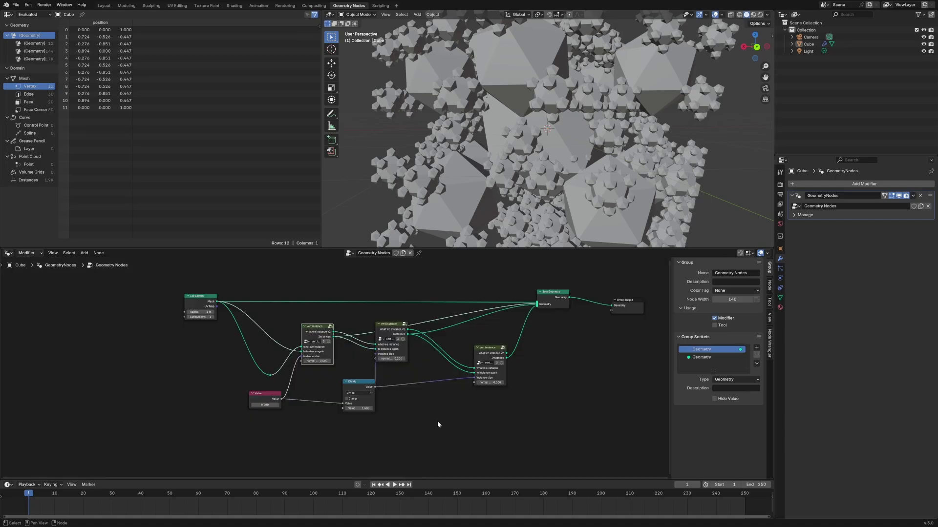
Step: Reposition the second vert instance node and the Divide node in the main tree, and view the whole fractal
{"action": "left_click_drag", "start_coordinate": [393, 328], "coordinate": [413, 334]}
{"action": "left_click_drag", "start_coordinate": [354, 382], "coordinate": [359, 386]}
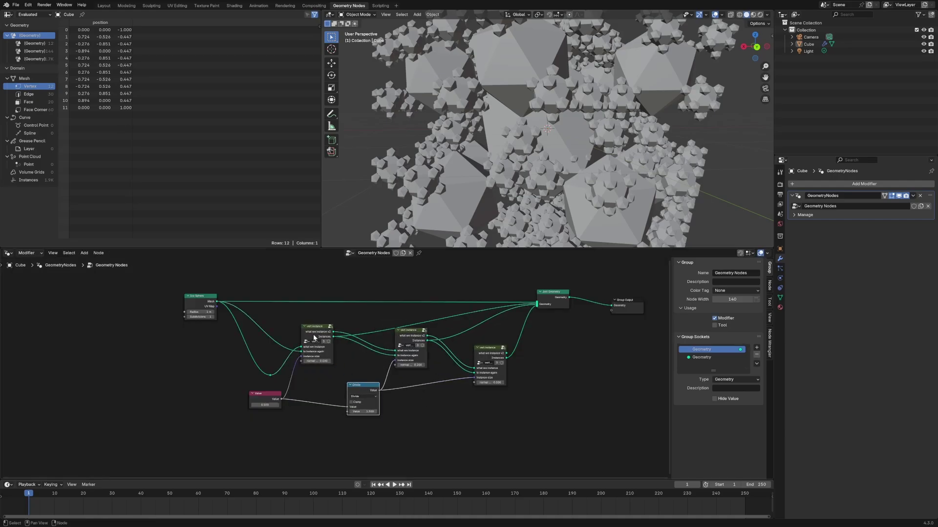
{"action": "left_click", "coordinate": [313, 328]}
{"action": "left_click", "coordinate": [486, 351]}
{"action": "scroll", "coordinate": [464, 202], "scroll_direction": "down", "scroll_amount": 3}
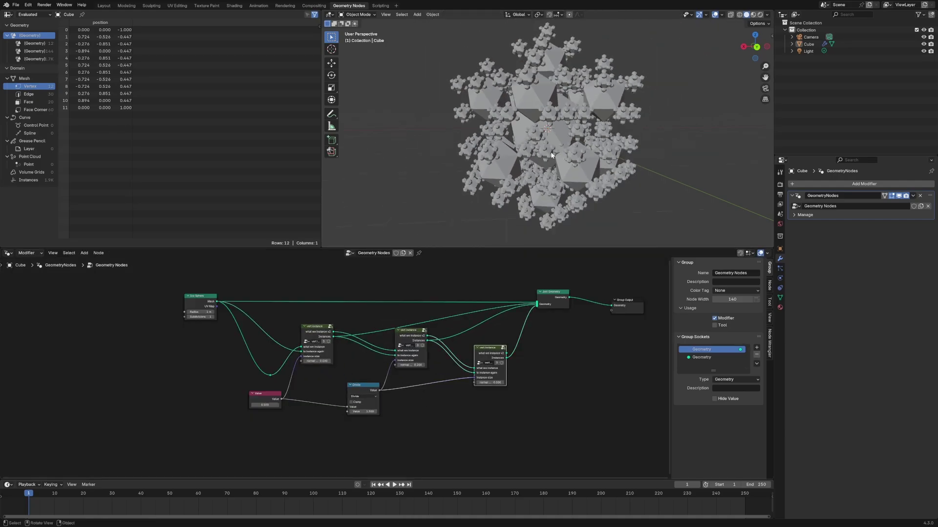
Step: Mute all three vert instance nodes and unmute the first one to view the first level of instances
{"action": "middle_click_drag", "start_coordinate": [464, 203], "coordinate": [442, 194]}
{"action": "left_click", "coordinate": [474, 405]}
{"action": "left_click", "coordinate": [485, 350]}
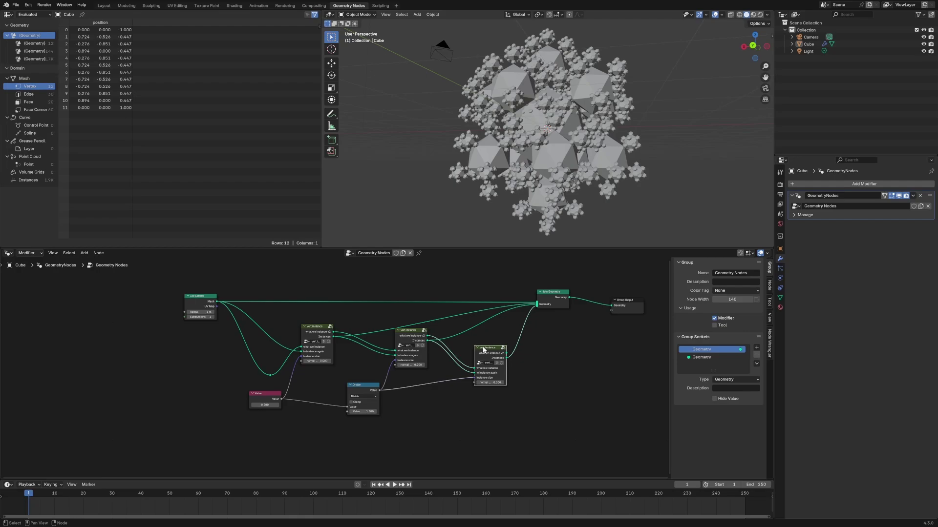
{"action": "key", "text": "m"}
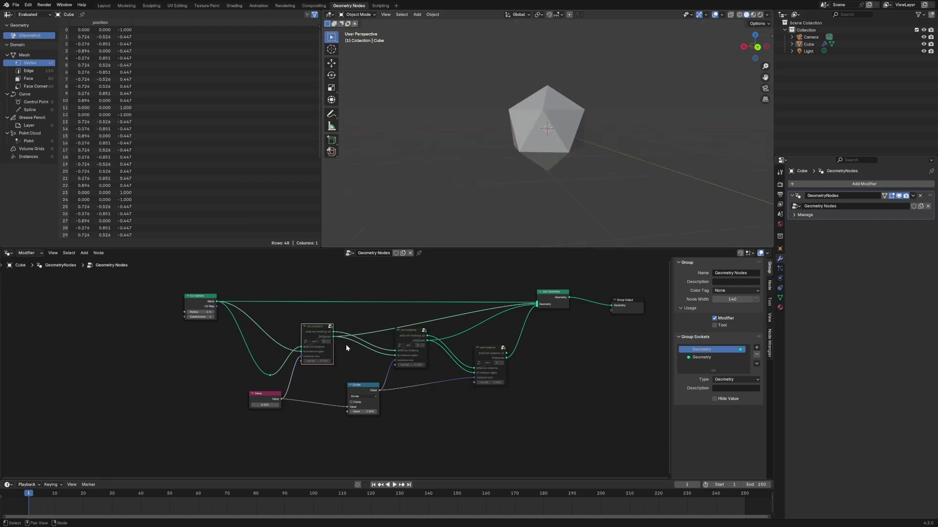
{"action": "left_click", "coordinate": [349, 319]}
{"action": "left_click", "coordinate": [323, 328]}
{"action": "key", "text": "m"}
{"action": "middle_click_drag", "start_coordinate": [541, 158], "coordinate": [557, 148]}
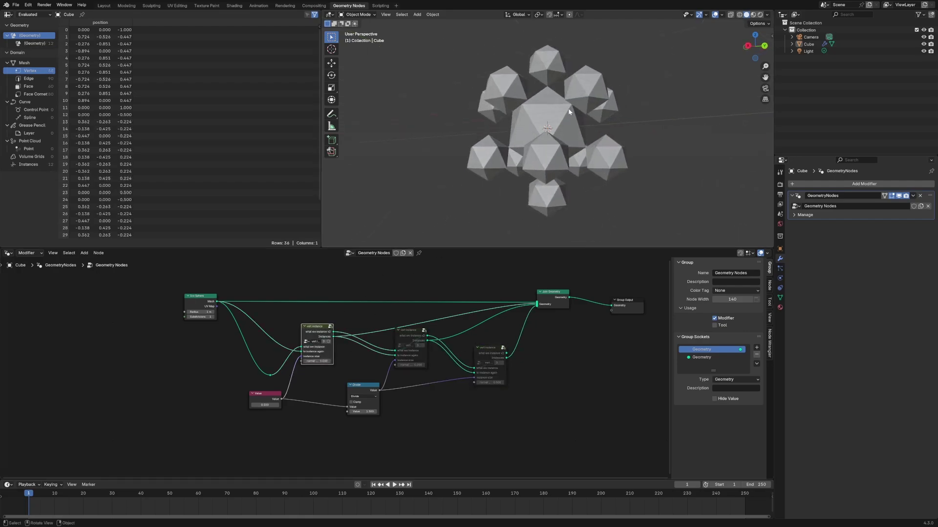
Step: Move the Value node slightly up and to the left, and set its value to 0.5
{"action": "mouse_move", "coordinate": [265, 405]}
{"action": "left_mouse_down"}
{"action": "mouse_move", "coordinate": [294, 405]}
{"action": "mouse_move", "coordinate": [259, 396]}
{"action": "left_mouse_up"}
{"action": "left_click", "coordinate": [264, 405]}
{"action": "type", "text": ".5"}
{"action": "key", "text": "Return"}
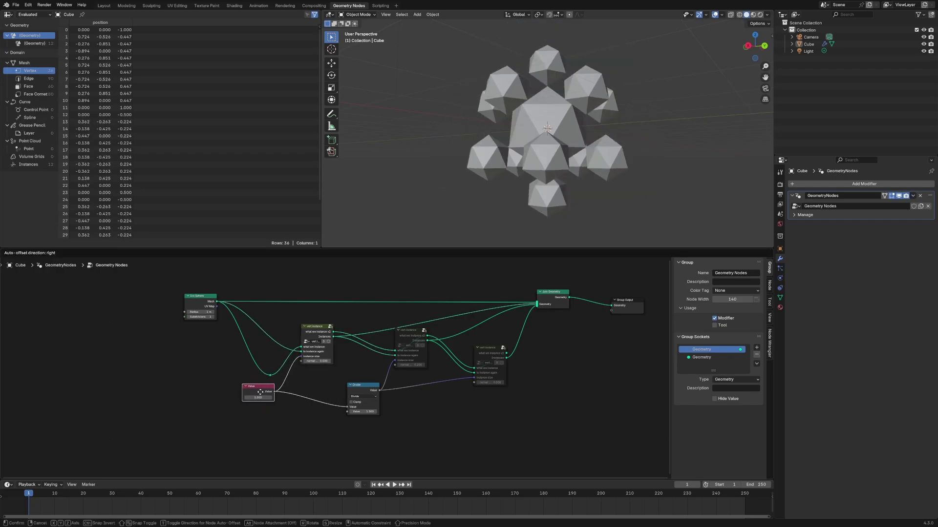
Step: Unmute the second and third vert instance nodes one at a time, inspecting the fractal after each
{"action": "left_click", "coordinate": [407, 334]}
{"action": "key", "text": "m"}
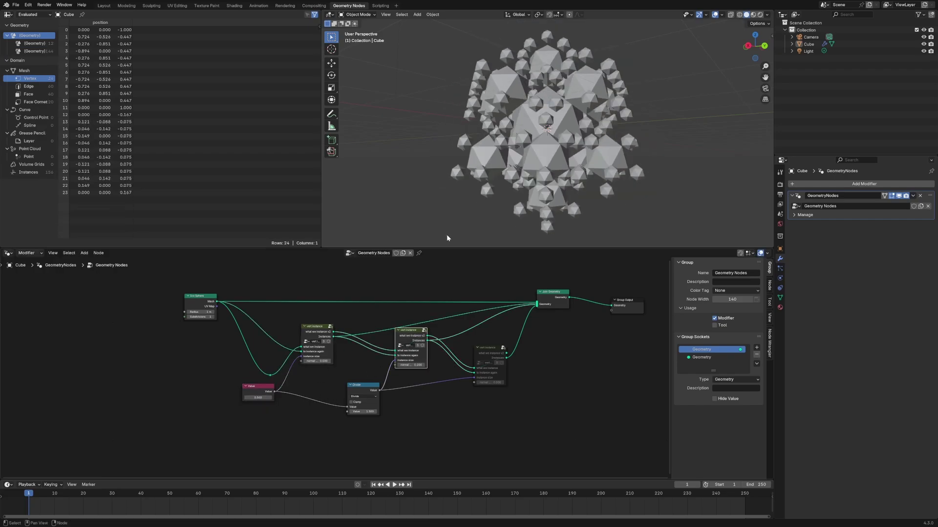
{"action": "middle_click_drag", "start_coordinate": [542, 143], "coordinate": [432, 151]}
{"action": "left_click", "coordinate": [488, 350]}
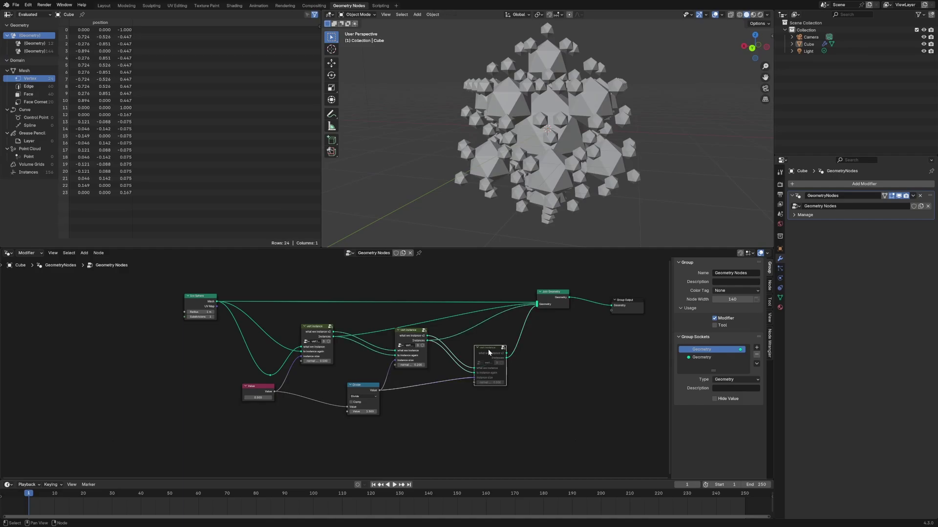
{"action": "key", "text": "m"}
{"action": "mouse_move", "coordinate": [527, 147]}
{"action": "middle_mouse_down"}
{"action": "mouse_move", "coordinate": [512, 157]}
{"action": "mouse_move", "coordinate": [525, 161]}
{"action": "middle_mouse_up"}
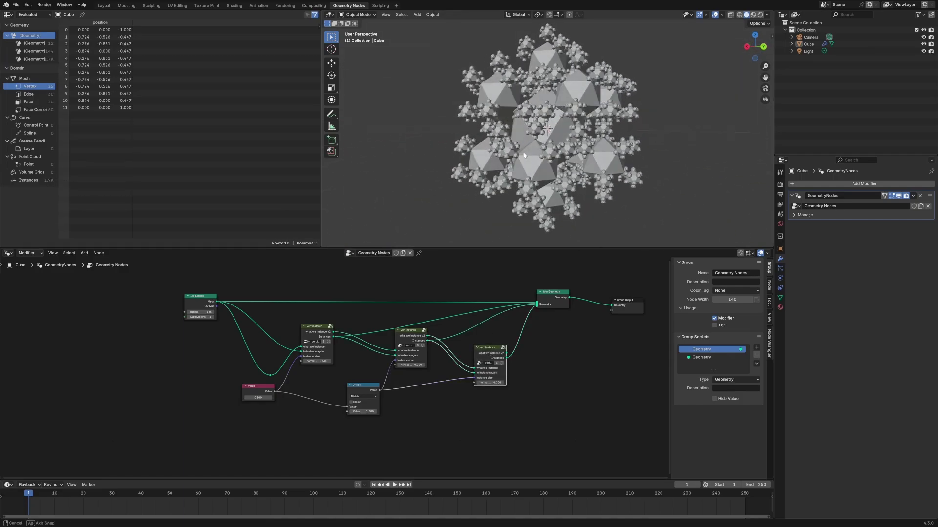
Step: Increase the normal offset on all three vert instance nodes to spread the instances apart, and inspect the fractal
{"action": "left_click_drag", "start_coordinate": [320, 361], "coordinate": [380, 361]}
{"action": "scroll", "coordinate": [511, 145], "scroll_direction": "down", "scroll_amount": 4}
{"action": "mouse_move", "coordinate": [510, 148]}
{"action": "middle_mouse_down"}
{"action": "mouse_move", "coordinate": [476, 160]}
{"action": "mouse_move", "coordinate": [479, 133]}
{"action": "mouse_move", "coordinate": [521, 149]}
{"action": "middle_mouse_up"}
{"action": "middle_click_drag", "start_coordinate": [537, 89], "coordinate": [564, 146]}
{"action": "left_click_drag", "start_coordinate": [408, 365], "coordinate": [528, 382]}
{"action": "middle_click_drag", "start_coordinate": [588, 163], "coordinate": [523, 148]}
{"action": "scroll", "coordinate": [525, 155], "scroll_direction": "up", "scroll_amount": 5}
{"action": "scroll", "coordinate": [526, 154], "scroll_direction": "down", "scroll_amount": 6}
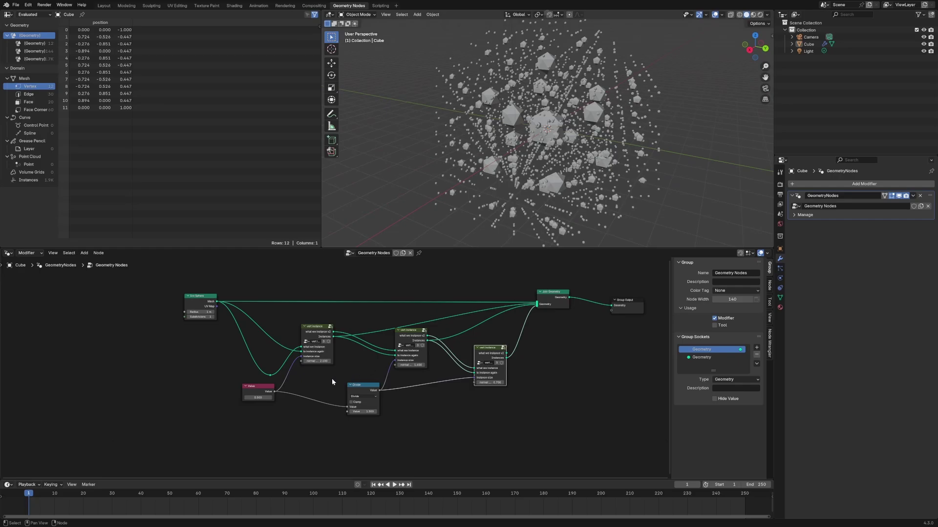
Step: Try normal offsets of 1 and 0.5 on the first vert instance node
{"action": "type", "text": "1"}
{"action": "key", "text": "Return"}
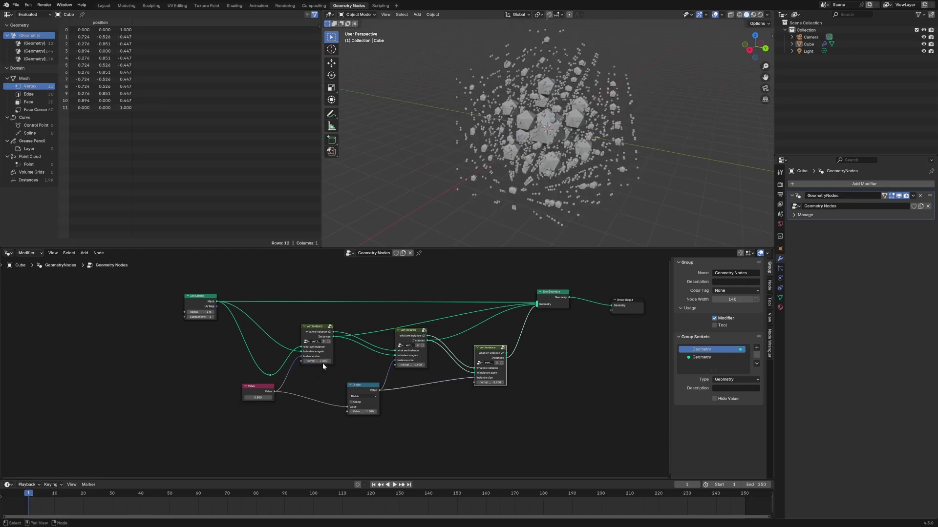
{"action": "left_click", "coordinate": [317, 361]}
{"action": "type", "text": ".5"}
{"action": "key", "text": "Return"}
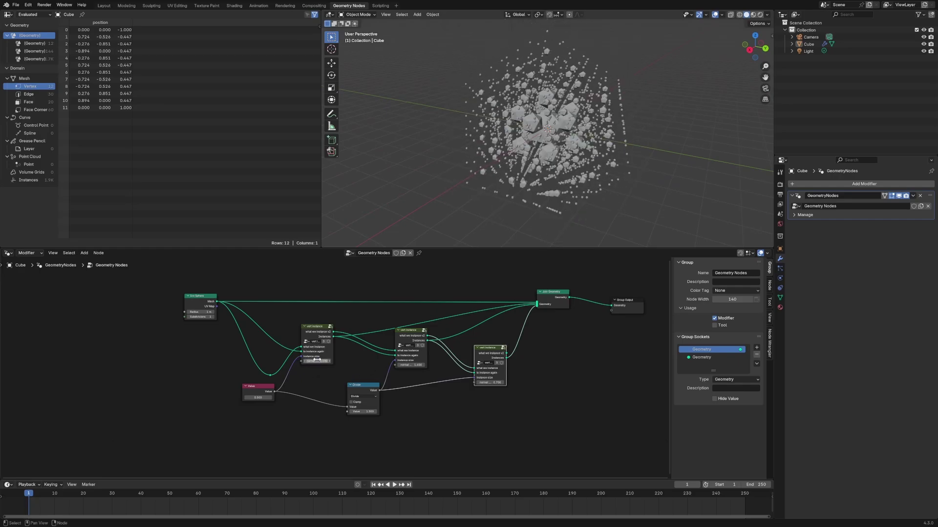
Step: Set the normal offset to 0 on all three vert instance nodes and inspect the compact fractal
{"action": "left_click_drag", "start_coordinate": [404, 362], "coordinate": [409, 365]}
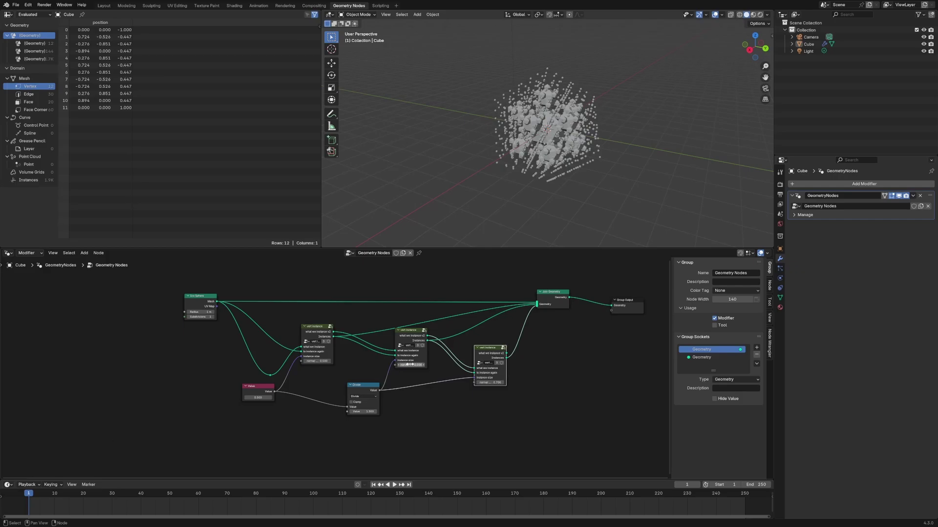
{"action": "left_click", "coordinate": [488, 382]}
{"action": "type", "text": "0"}
{"action": "key", "text": "Return"}
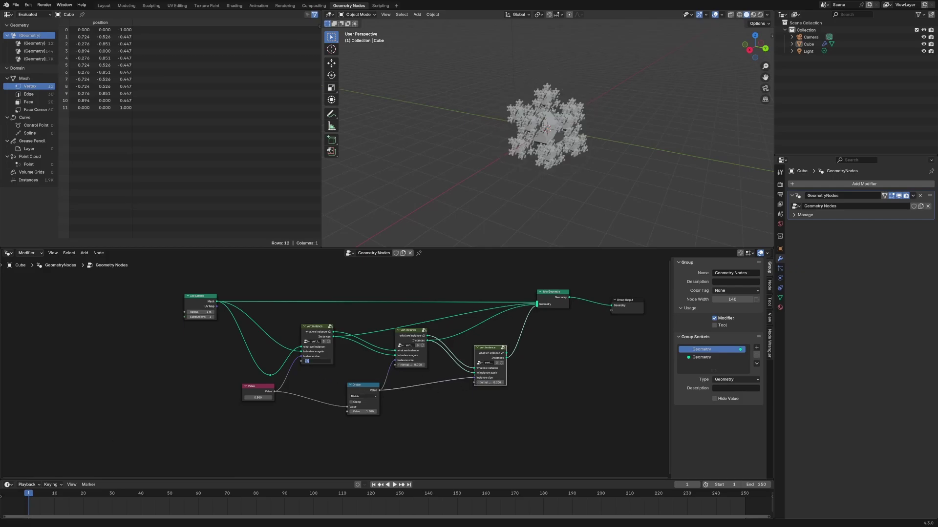
{"action": "key", "text": "Return"}
{"action": "scroll", "coordinate": [547, 142], "scroll_direction": "up", "scroll_amount": 4}
{"action": "mouse_move", "coordinate": [525, 141]}
{"action": "middle_mouse_down"}
{"action": "mouse_move", "coordinate": [570, 121]}
{"action": "mouse_move", "coordinate": [518, 142]}
{"action": "middle_mouse_up"}
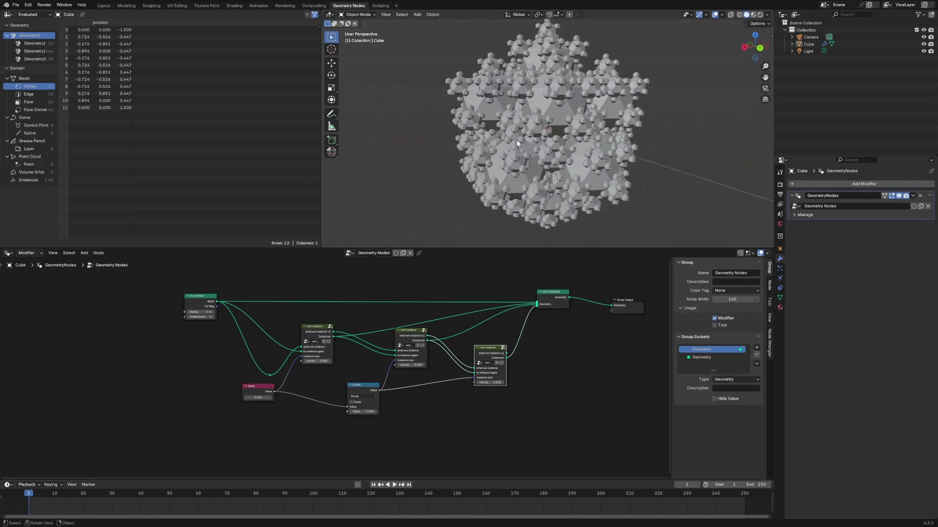
Step: Nudge the second vert instance node to the right, and set the current frame to 0 and the frame range to 0–180
{"action": "left_click_drag", "start_coordinate": [426, 336], "coordinate": [433, 337]}
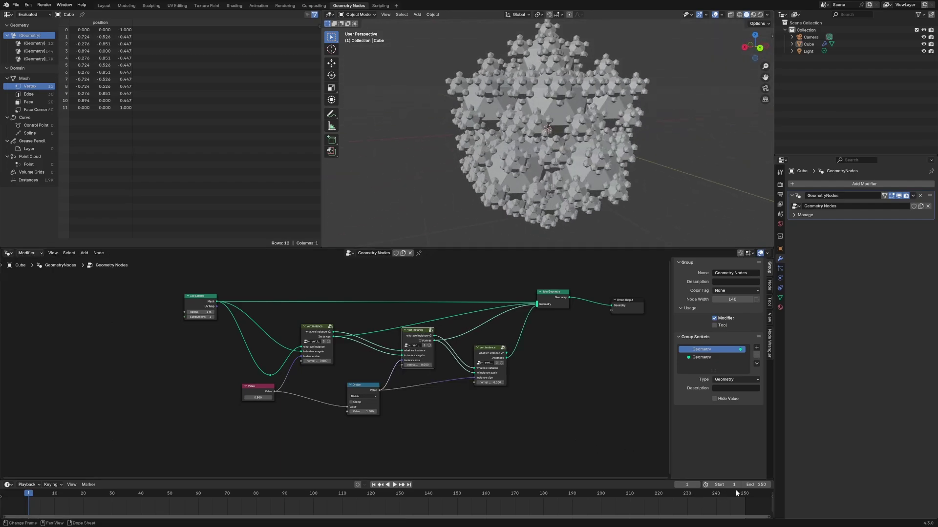
{"action": "left_click", "coordinate": [687, 485]}
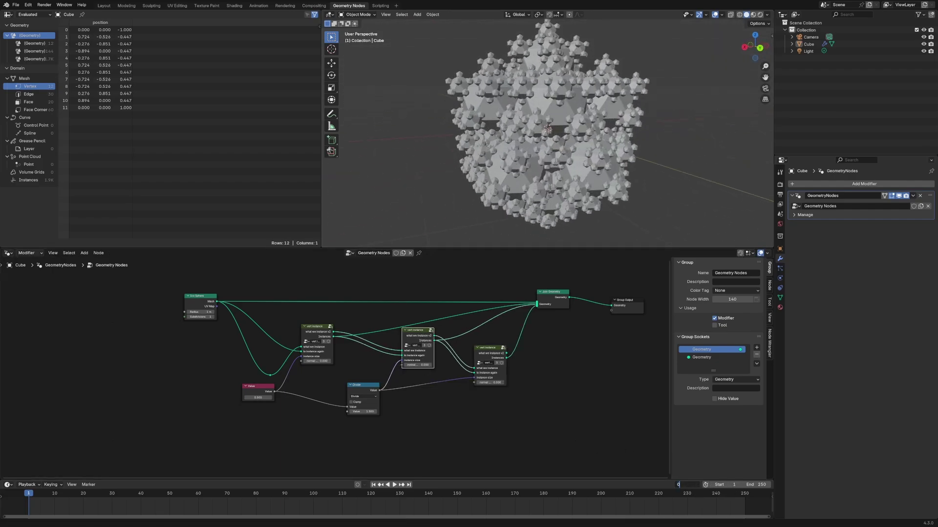
{"action": "key", "text": "Return"}
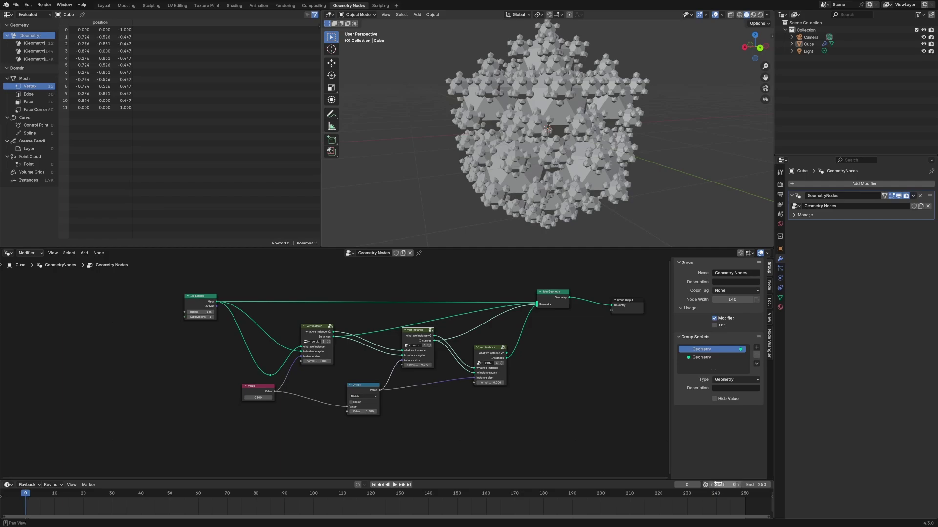
{"action": "type", "text": "0"}
{"action": "key", "text": "Tab"}
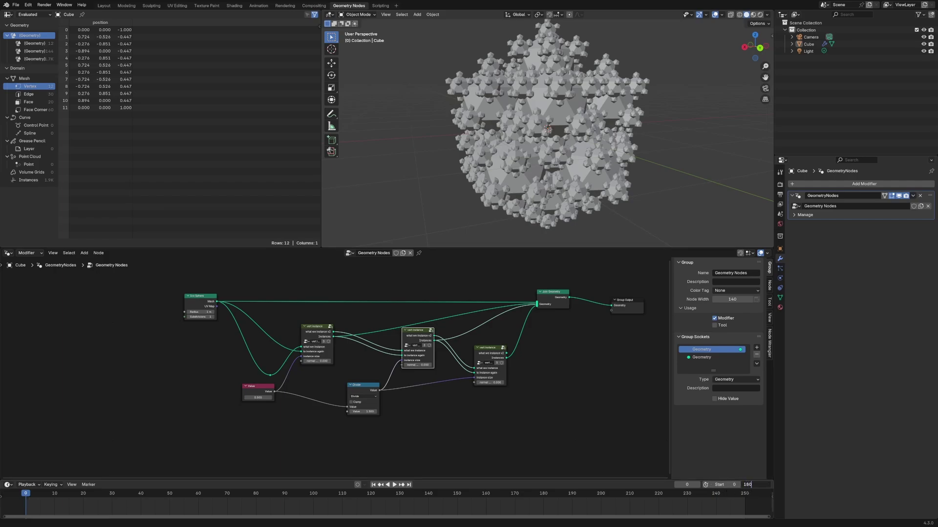
{"action": "type", "text": "180"}
{"action": "key", "text": "Return"}
Step: Set the scene's output frame rate to 60 fps and return to the render settings
{"action": "left_click", "coordinate": [780, 185]}
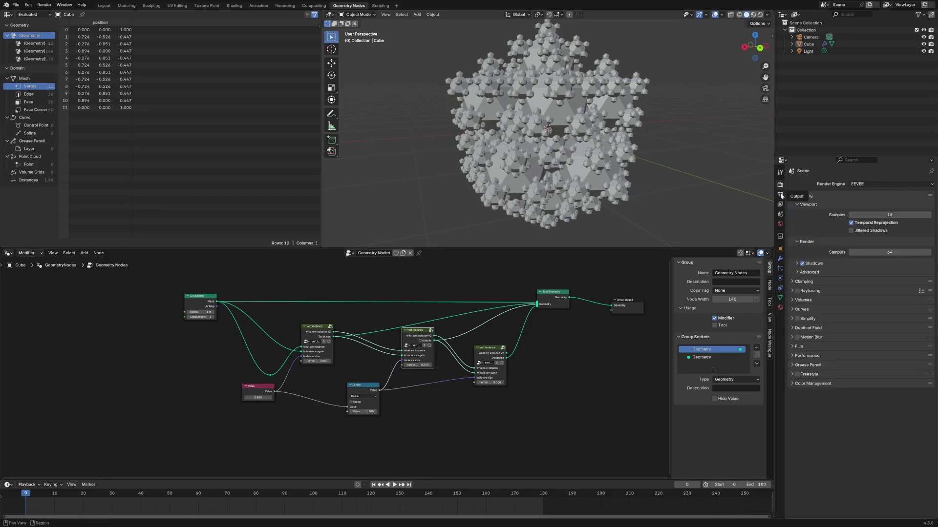
{"action": "left_click", "coordinate": [780, 196]}
{"action": "left_click", "coordinate": [864, 248]}
{"action": "left_click", "coordinate": [867, 304]}
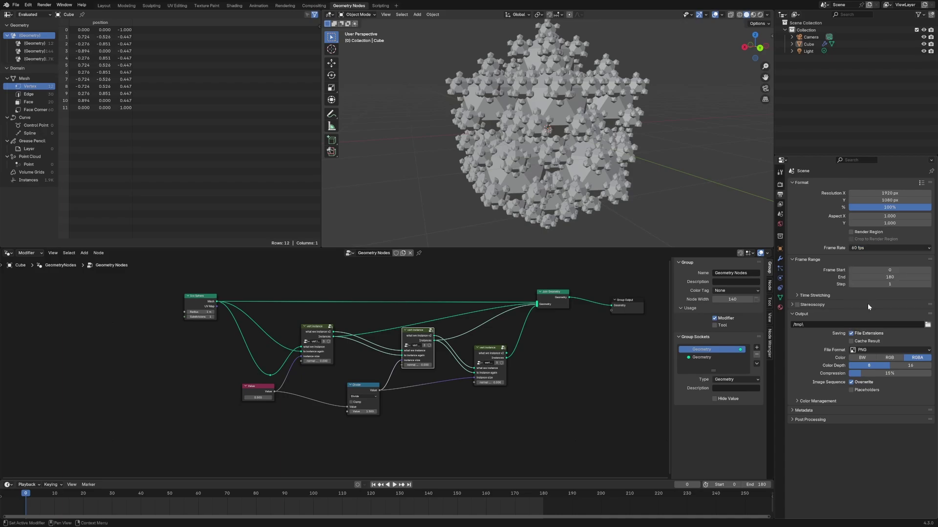
{"action": "left_click", "coordinate": [780, 185]}
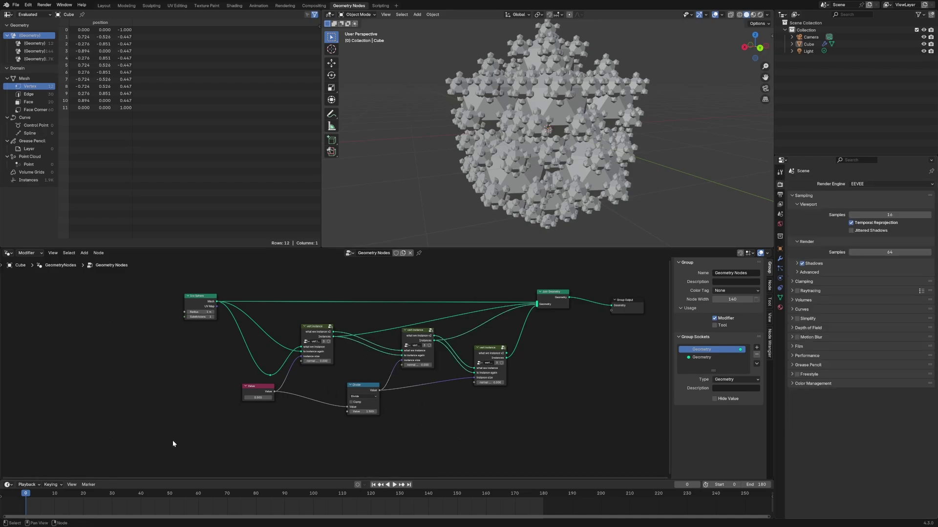
Step: Add a Scene Time node to the main tree and place it below the Value node
{"action": "key", "text": "shift+a"}
{"action": "mouse_move", "coordinate": [173, 443]}
{"action": "type", "text": "scvene"}
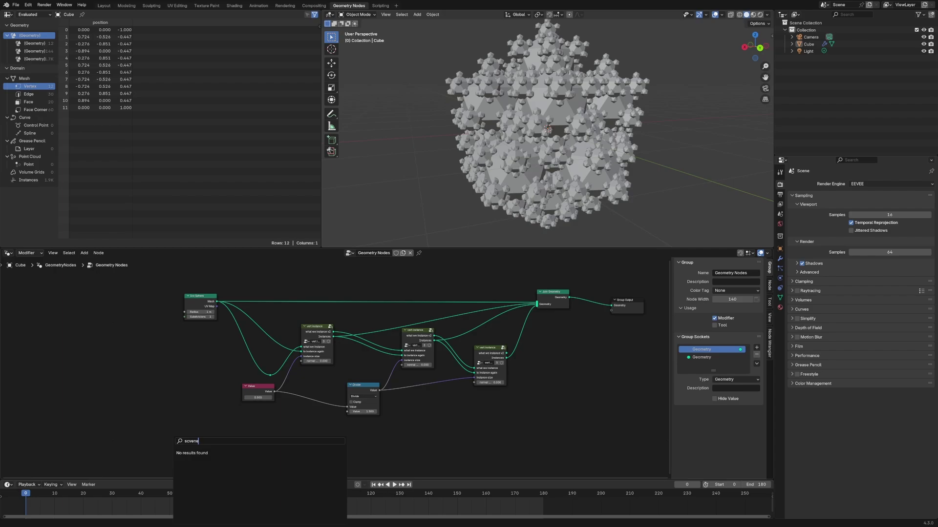
{"action": "key", "text": "BackSpace"}
{"action": "key", "text": "BackSpace"}
{"action": "key", "text": "BackSpace"}
{"action": "key", "text": "BackSpace"}
{"action": "type", "text": "ene"}
{"action": "key", "text": "Return"}
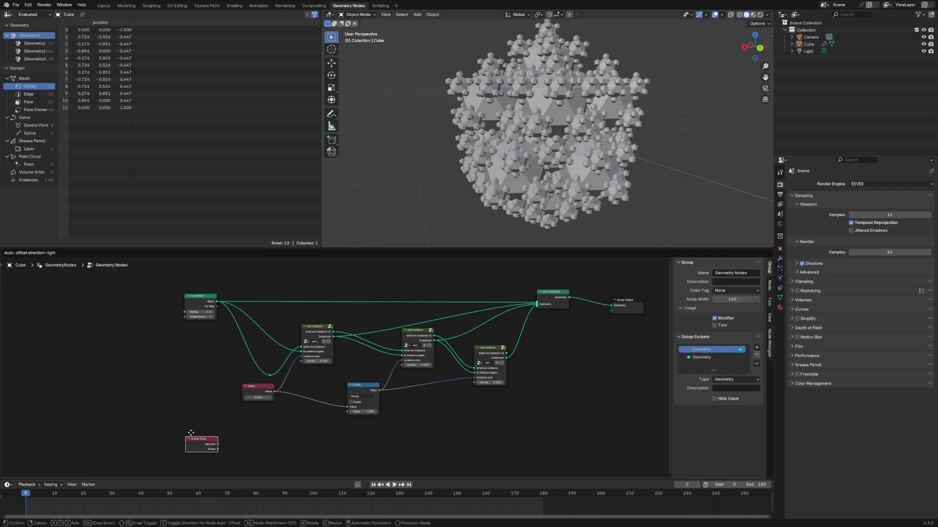
{"action": "left_click", "coordinate": [203, 428]}
{"action": "scroll", "coordinate": [283, 439], "scroll_direction": "up", "scroll_amount": 4}
{"action": "middle_click_drag", "start_coordinate": [283, 439], "coordinate": [328, 358]}
{"action": "left_click_drag", "start_coordinate": [230, 383], "coordinate": [276, 377]}
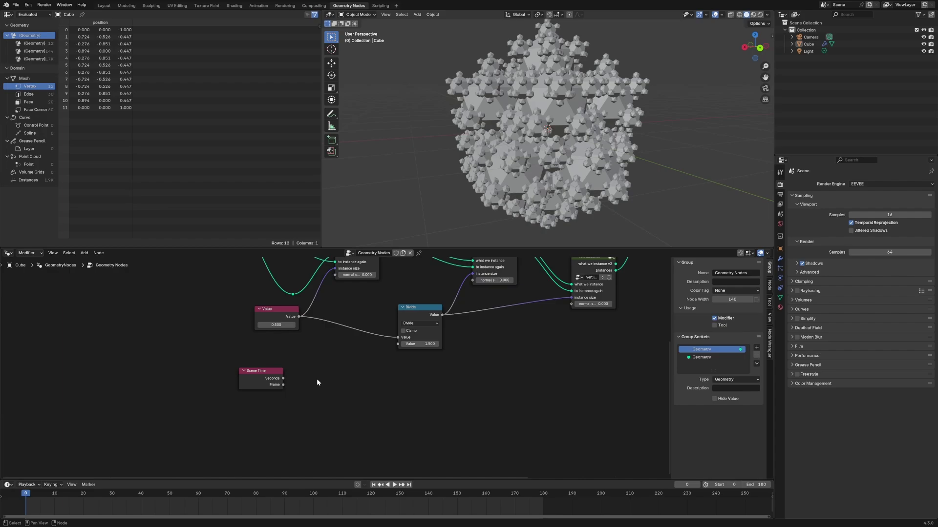
{"action": "middle_click_drag", "start_coordinate": [299, 357], "coordinate": [273, 403]}
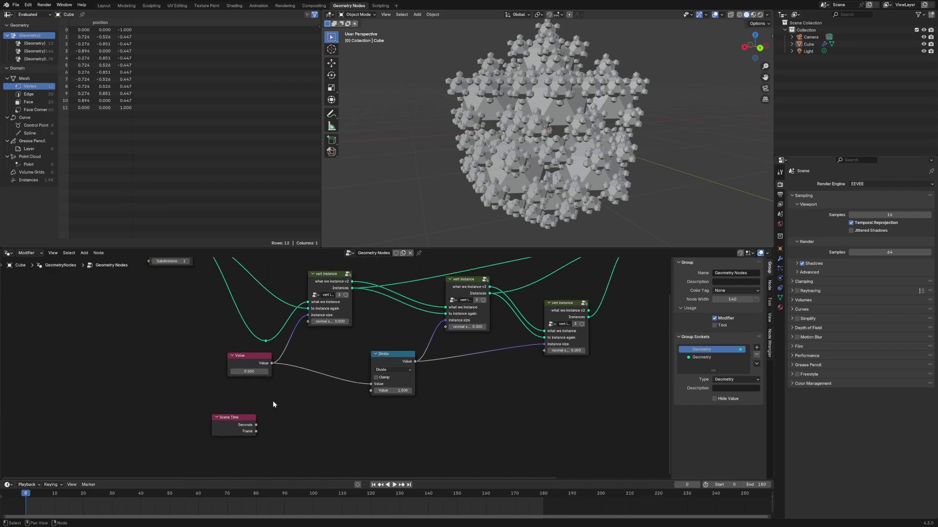
{"action": "scroll", "coordinate": [339, 366], "scroll_direction": "down", "scroll_amount": 3}
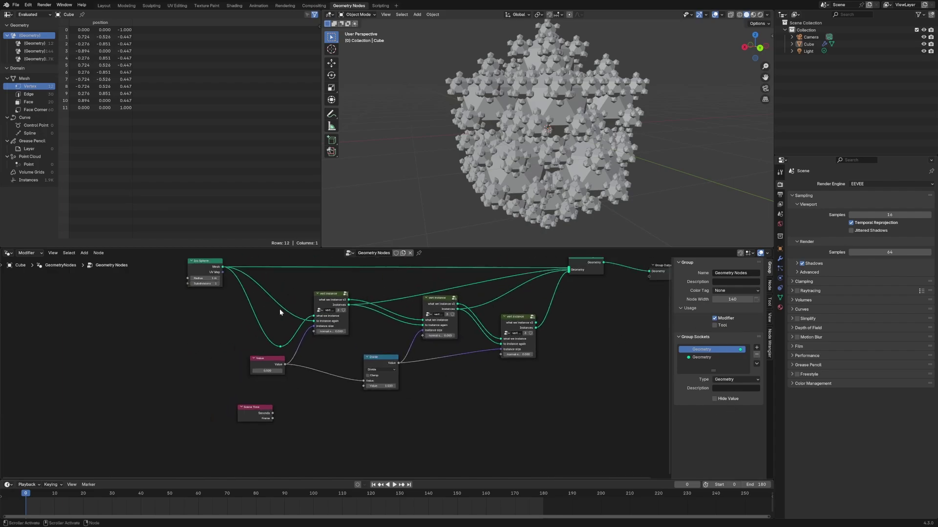
Step: Select the fractal object and add a Group Input node to the left of the Ico Sphere node
{"action": "left_click", "coordinate": [615, 128]}
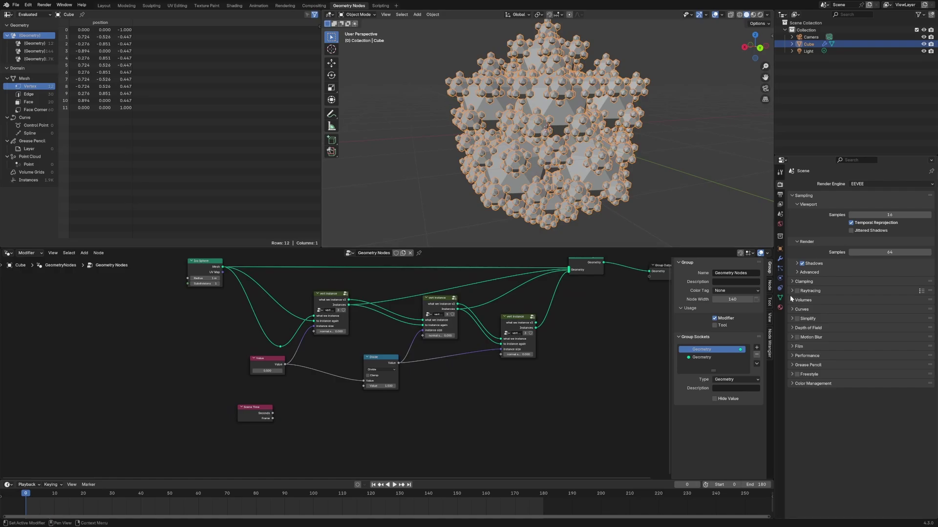
{"action": "scroll", "coordinate": [368, 404], "scroll_direction": "down", "scroll_amount": 8}
{"action": "key", "text": "shift+a"}
{"action": "type", "text": "group in"}
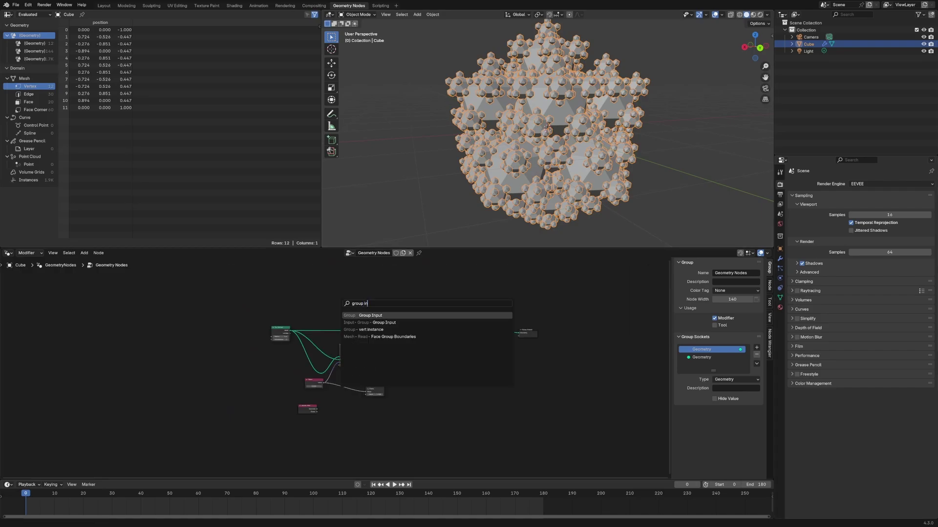
{"action": "key", "text": "Return"}
{"action": "left_click", "coordinate": [186, 336]}
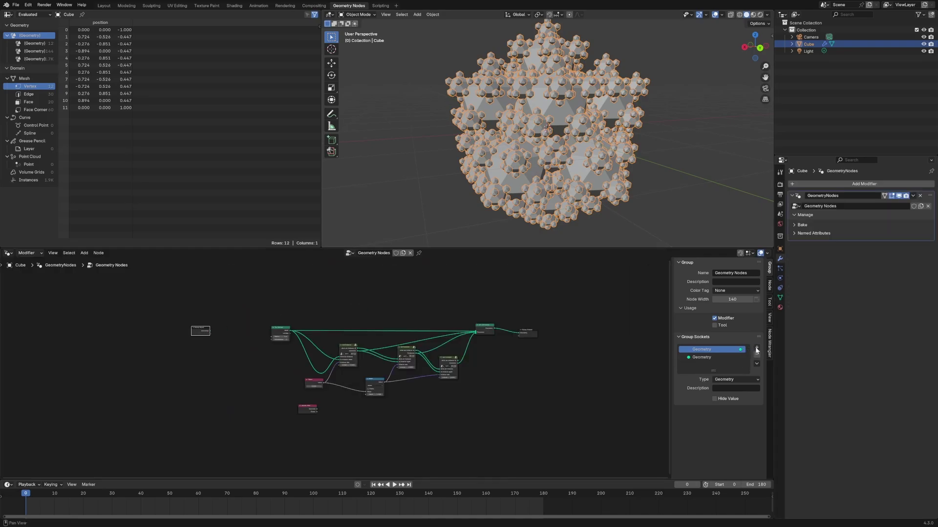
Step: Add a new input socket to the main node group and set its type to Integer
{"action": "left_click", "coordinate": [756, 350]}
{"action": "left_click", "coordinate": [768, 356]}
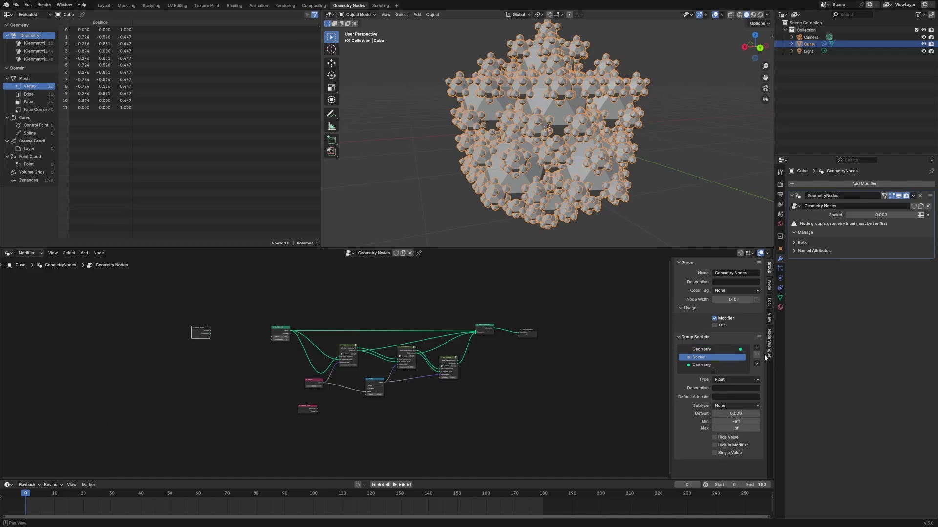
{"action": "scroll", "coordinate": [238, 318], "scroll_direction": "up", "scroll_amount": 4}
{"action": "left_click", "coordinate": [736, 379]}
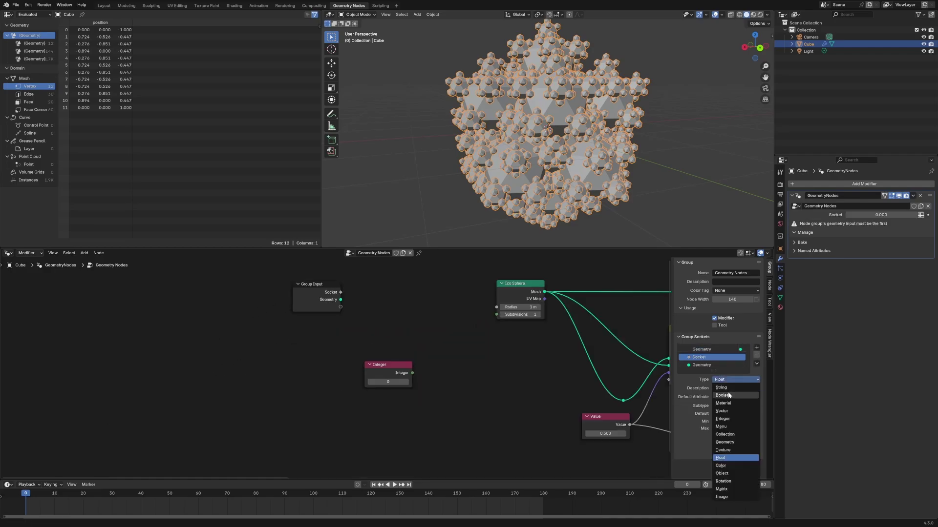
{"action": "left_click", "coordinate": [724, 419]}
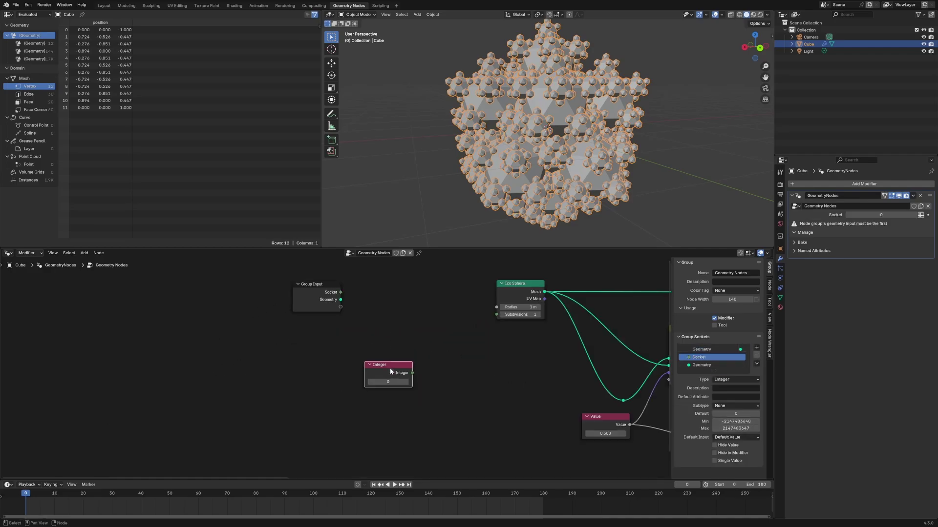
{"action": "left_click", "coordinate": [318, 288]}
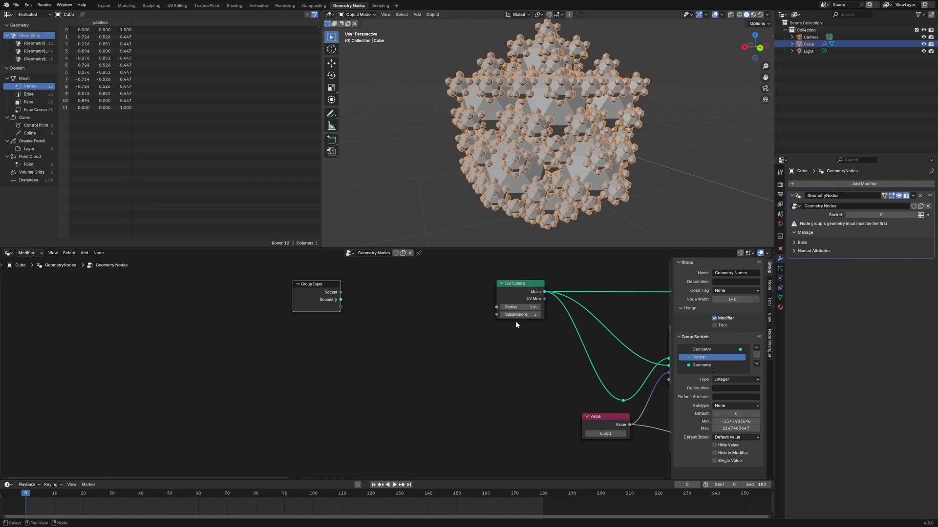
Step: Rename the new input socket "number of frames" and set its value to 180 in the modifier
{"action": "double_click", "coordinate": [702, 357]}
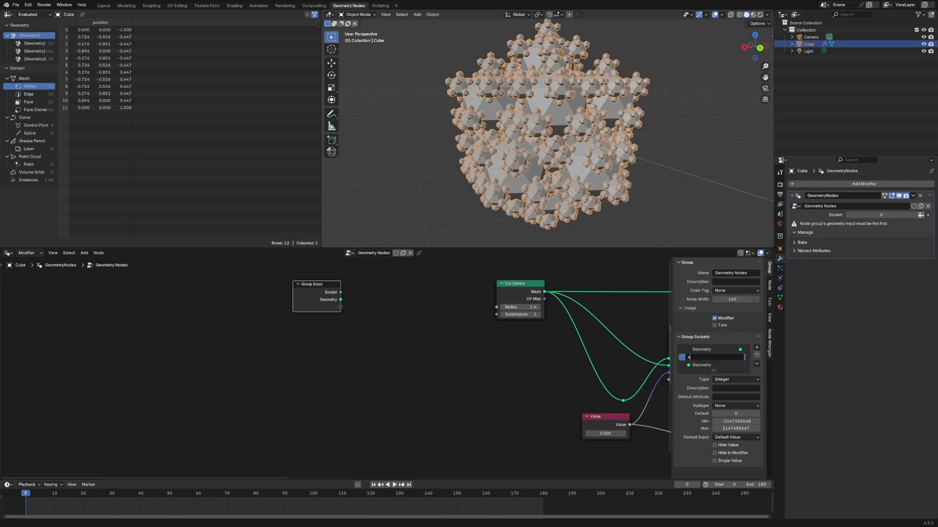
{"action": "type", "text": "number of frames"}
{"action": "key", "text": "Return"}
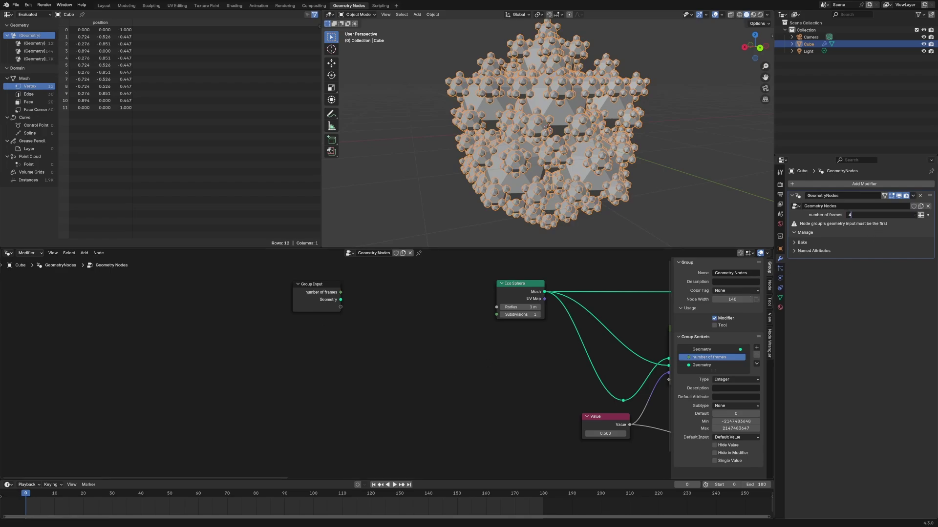
{"action": "type", "text": "180"}
{"action": "key", "text": "Return"}
{"action": "scroll", "coordinate": [333, 330], "scroll_direction": "down", "scroll_amount": 2}
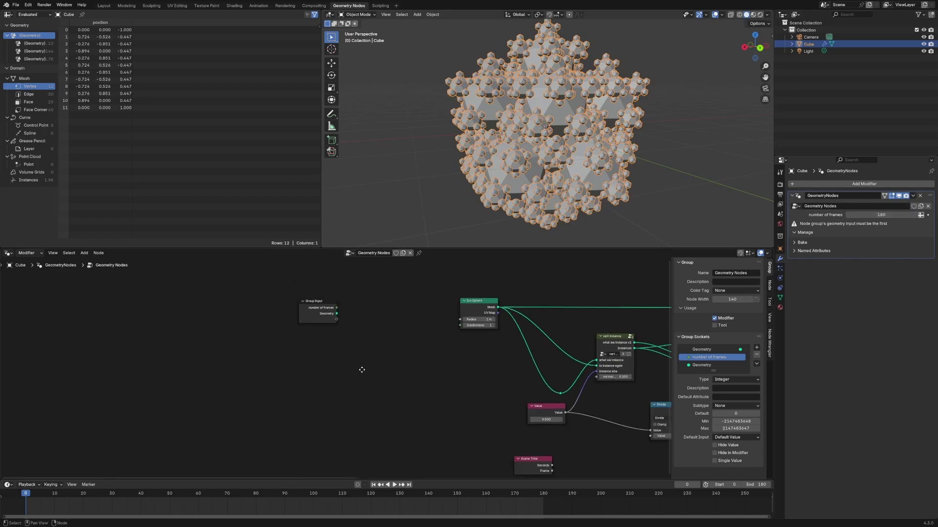
Step: Move the Group Input and Scene Time nodes into one column and add a Math node beside Scene Time
{"action": "middle_click_drag", "start_coordinate": [321, 316], "coordinate": [264, 300]}
{"action": "left_click_drag", "start_coordinate": [264, 300], "coordinate": [344, 361]}
{"action": "left_click_drag", "start_coordinate": [481, 447], "coordinate": [346, 441]}
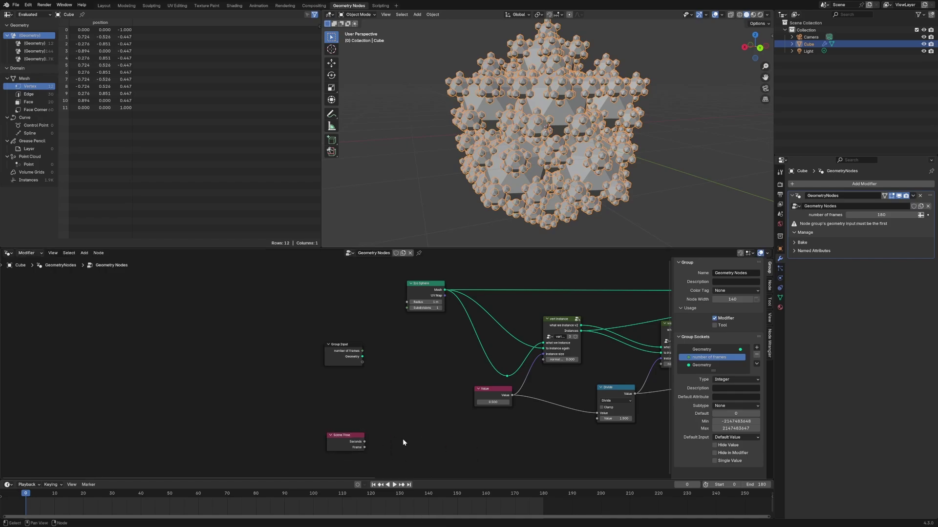
{"action": "key", "text": "shift+a"}
{"action": "mouse_move", "coordinate": [401, 438]}
{"action": "type", "text": "math"}
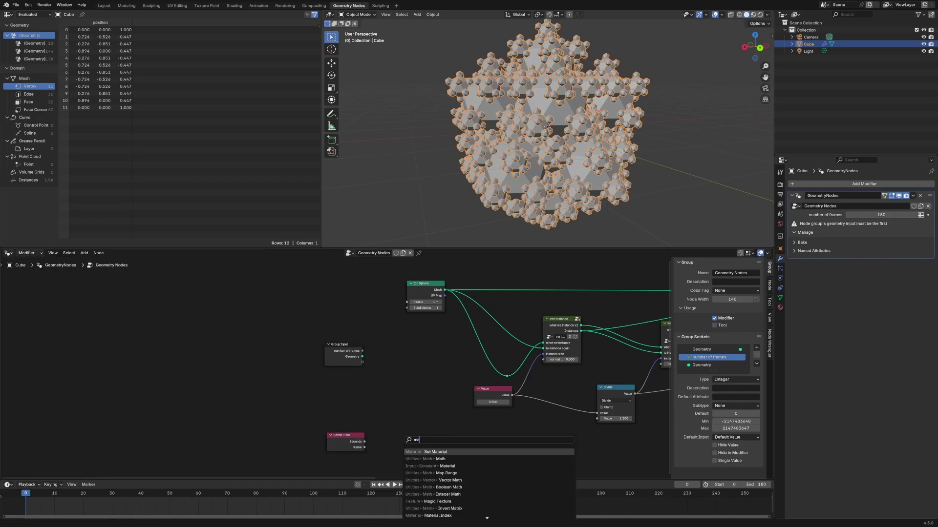
{"action": "key", "text": "Return"}
{"action": "left_click", "coordinate": [422, 415]}
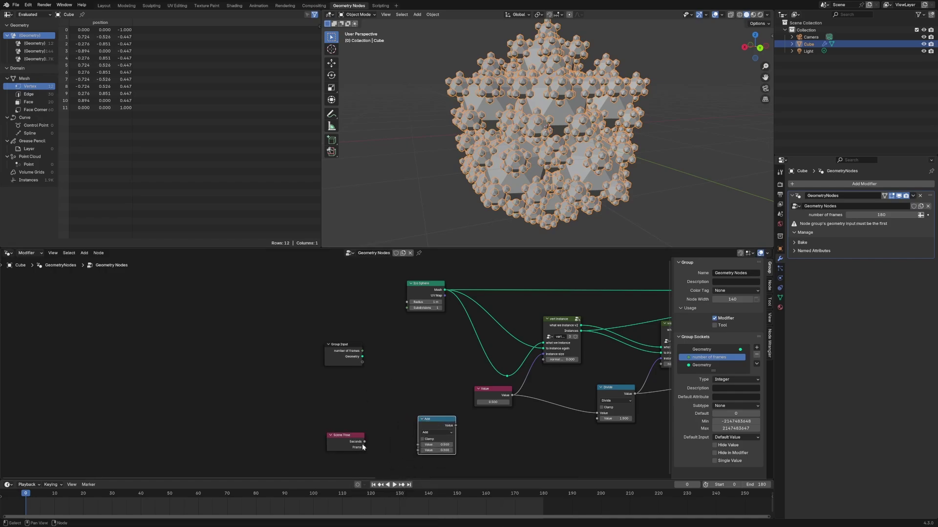
Step: Link Scene Time's Frame and the "number of frames" input to the Math node's two values, in that order, and set it to Divide
{"action": "left_click_drag", "start_coordinate": [364, 447], "coordinate": [420, 444]}
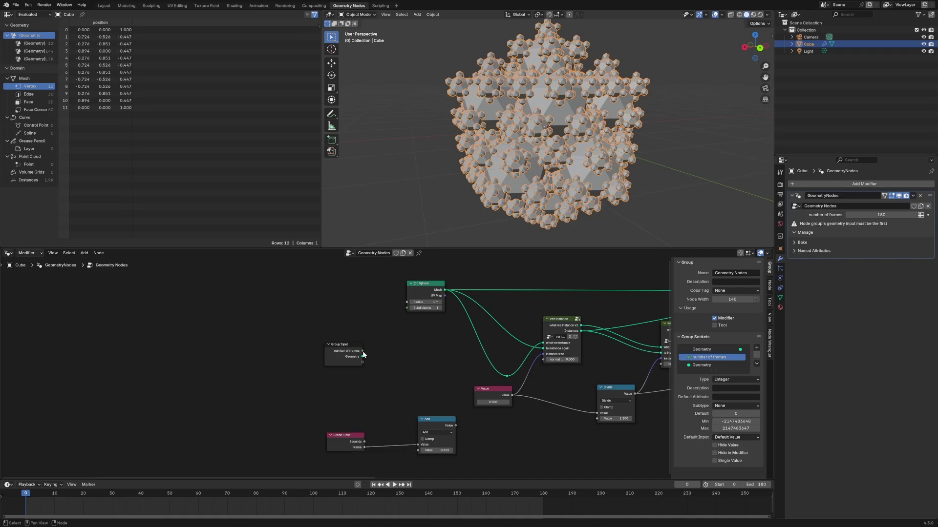
{"action": "left_click_drag", "start_coordinate": [362, 350], "coordinate": [418, 451]}
{"action": "left_click", "coordinate": [437, 433]}
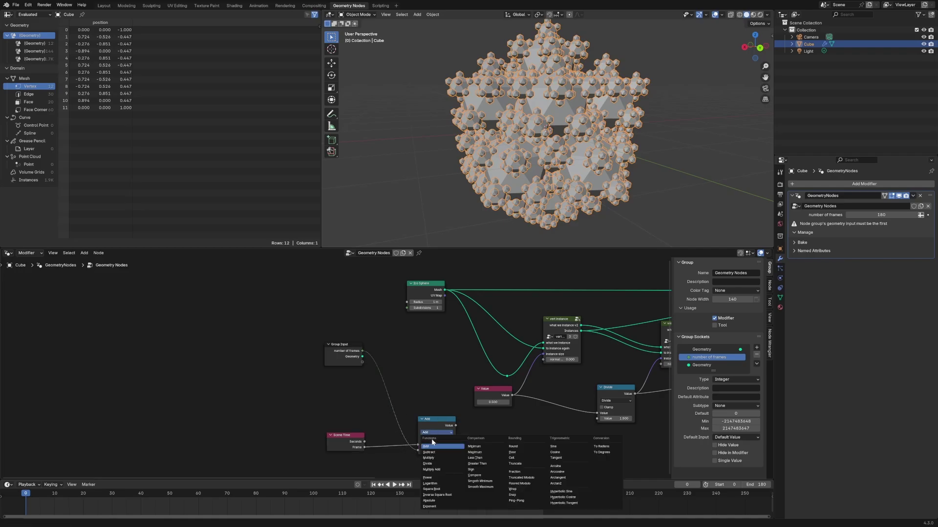
{"action": "left_click", "coordinate": [429, 462]}
{"action": "middle_click_drag", "start_coordinate": [408, 393], "coordinate": [354, 379]}
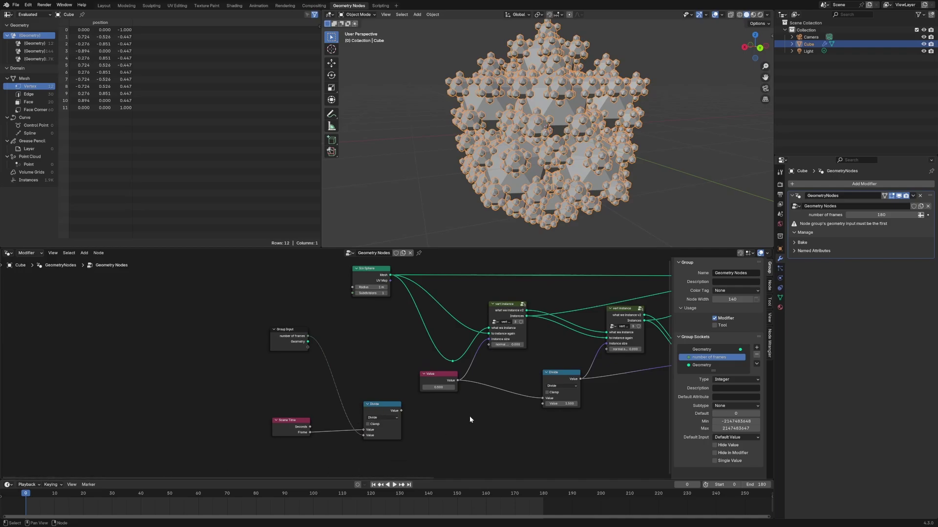
Step: Spread out the Value, Group Input, Scene Time and frame Divide nodes to free space after the frame Divide node
{"action": "left_click_drag", "start_coordinate": [438, 383], "coordinate": [477, 384]}
{"action": "left_click_drag", "start_coordinate": [369, 413], "coordinate": [363, 410]}
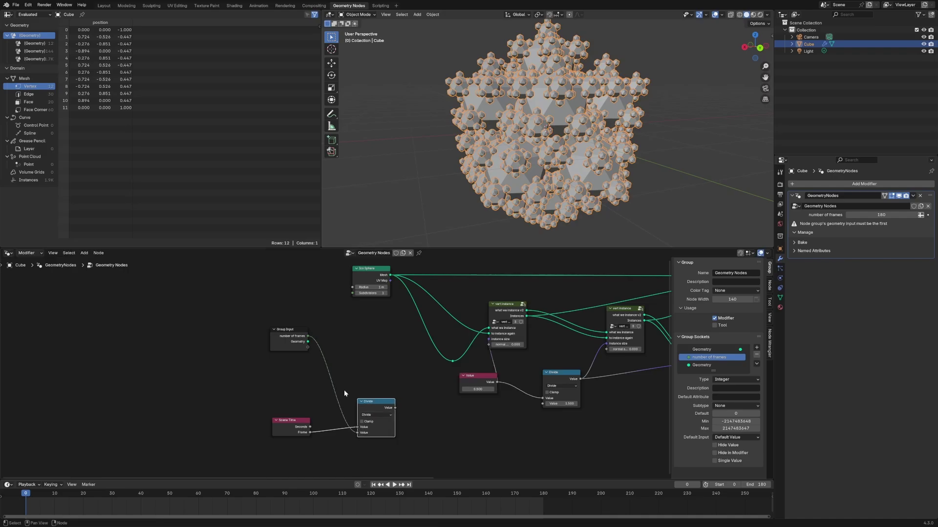
{"action": "left_click_drag", "start_coordinate": [281, 350], "coordinate": [257, 361]}
{"action": "left_click_drag", "start_coordinate": [368, 406], "coordinate": [354, 402]}
{"action": "left_click_drag", "start_coordinate": [289, 424], "coordinate": [262, 428]}
{"action": "left_click_drag", "start_coordinate": [352, 403], "coordinate": [321, 410]}
Step: Add a Float Curve node after the frame Divide node and link the Divide output to its Value input
{"action": "key", "text": "shift+a"}
{"action": "type", "text": "float curve"}
{"action": "key", "text": "Return"}
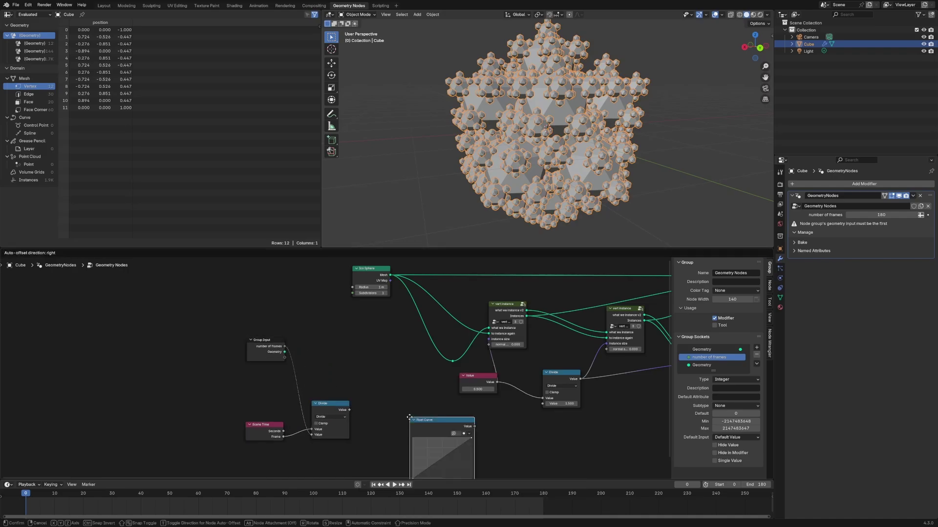
{"action": "left_click", "coordinate": [399, 414]}
{"action": "middle_click_drag", "start_coordinate": [370, 409], "coordinate": [336, 368]}
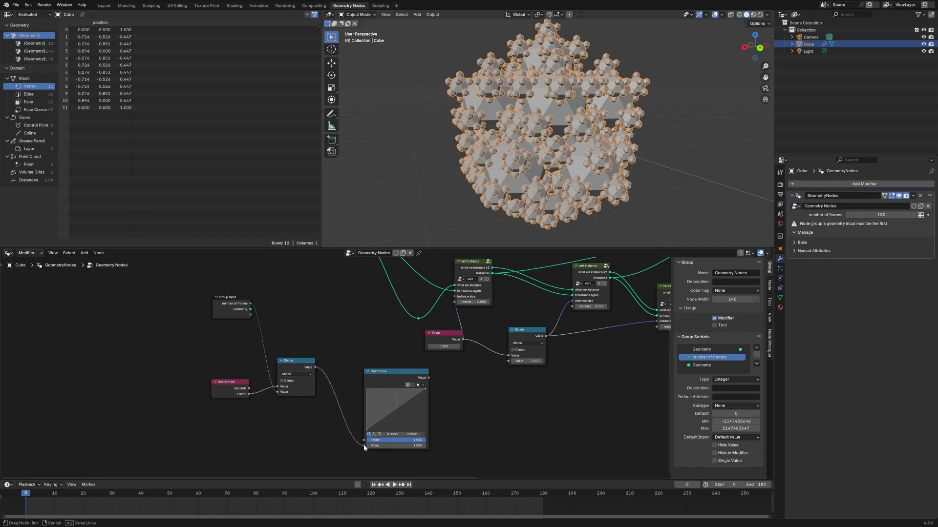
{"action": "left_click_drag", "start_coordinate": [364, 444], "coordinate": [363, 446]}
Step: Link the Float Curve output to the normal scale input of all three vert instance nodes
{"action": "left_click_drag", "start_coordinate": [429, 378], "coordinate": [452, 346]}
{"action": "left_click_drag", "start_coordinate": [456, 303], "coordinate": [455, 302]}
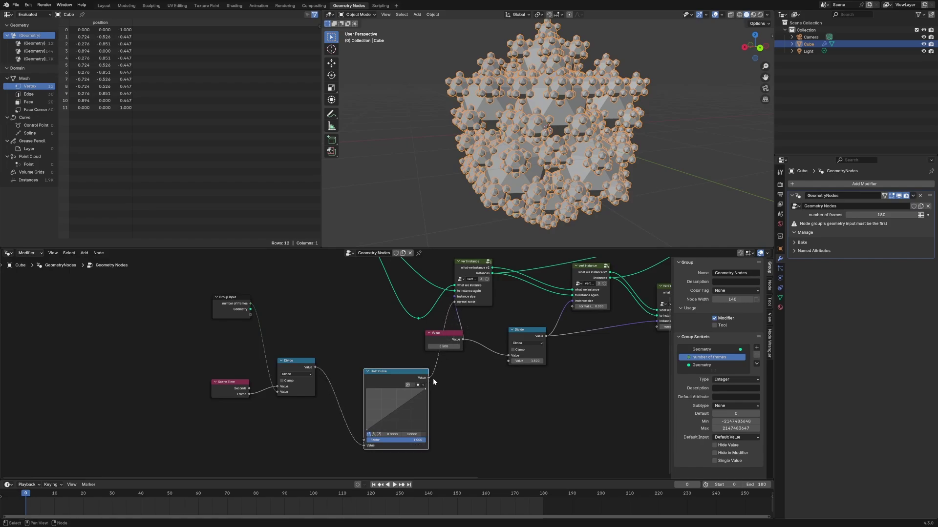
{"action": "left_click_drag", "start_coordinate": [429, 378], "coordinate": [572, 306]}
{"action": "middle_click_drag", "start_coordinate": [460, 394], "coordinate": [344, 418]}
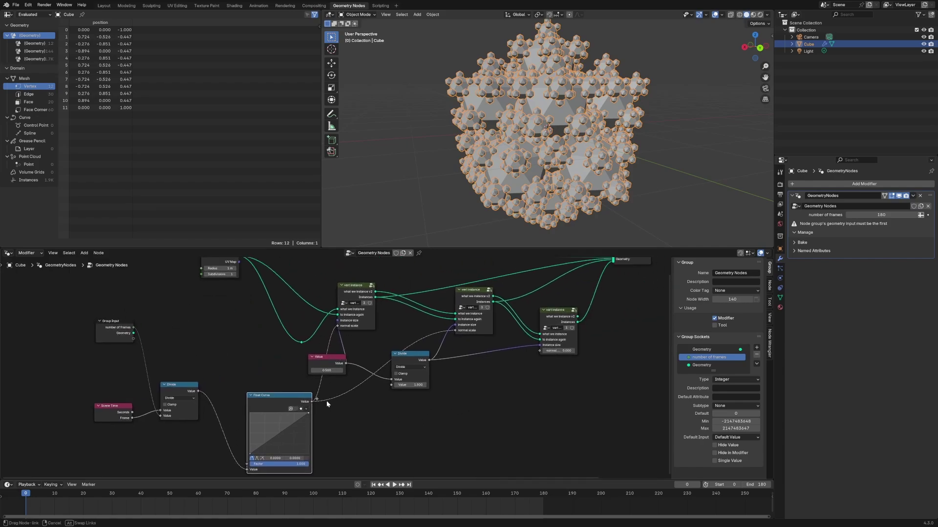
{"action": "left_click_drag", "start_coordinate": [327, 403], "coordinate": [542, 351]}
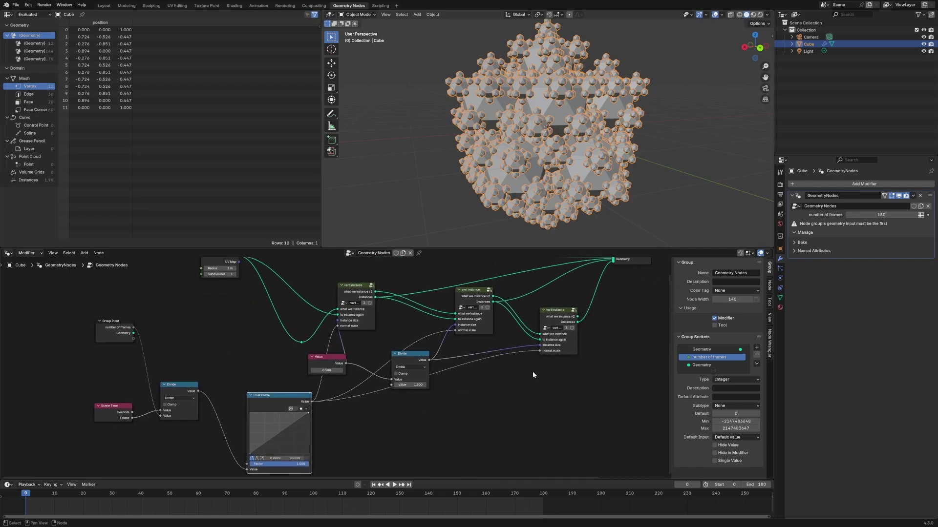
Step: Insert a reroute on the Float Curve's output links and move the Float Curve node away from it
{"action": "right_click_drag", "start_coordinate": [331, 397], "coordinate": [340, 403], "text": "shift"}
{"action": "left_click_drag", "start_coordinate": [285, 401], "coordinate": [261, 406]}
{"action": "left_click", "coordinate": [342, 406]}
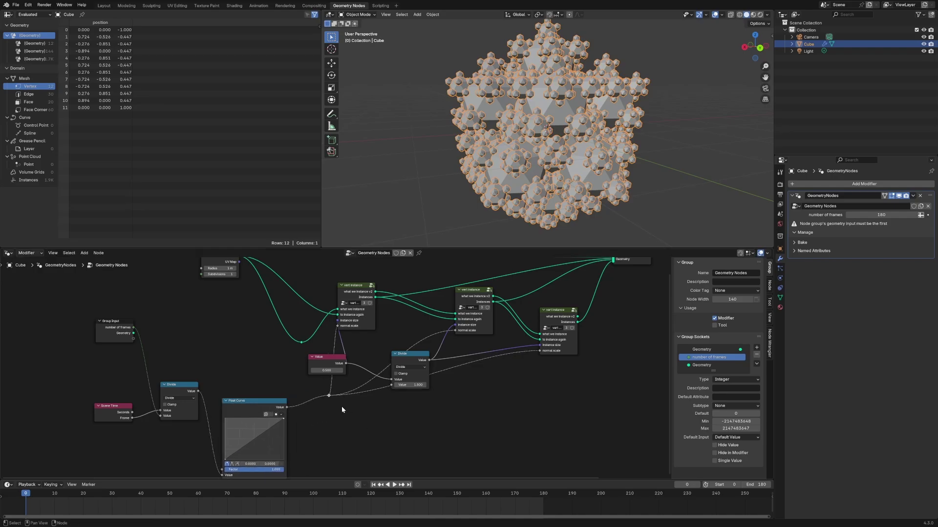
{"action": "middle_click_drag", "start_coordinate": [187, 388], "coordinate": [323, 354]}
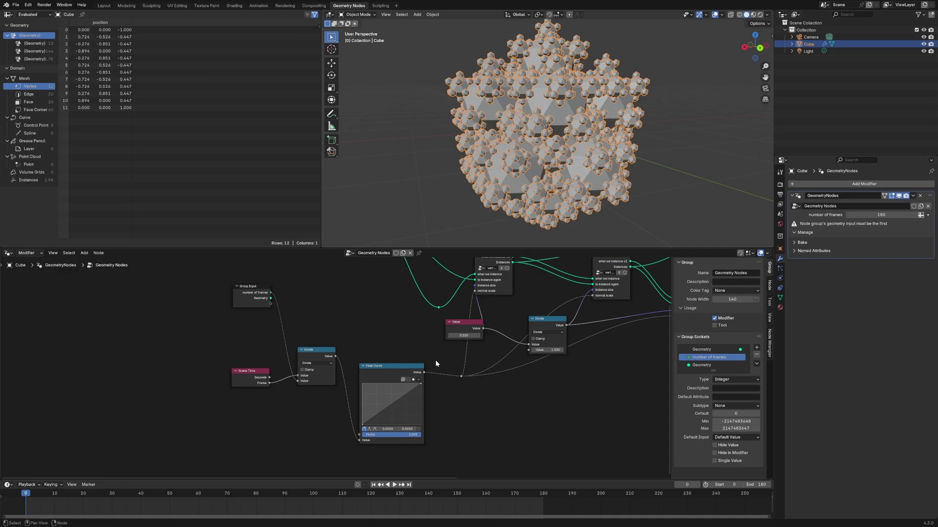
Step: Play the animation and reshape the Float Curve into a bell that peaks at mid-range and falls to zero at both ends
{"action": "key", "text": "space"}
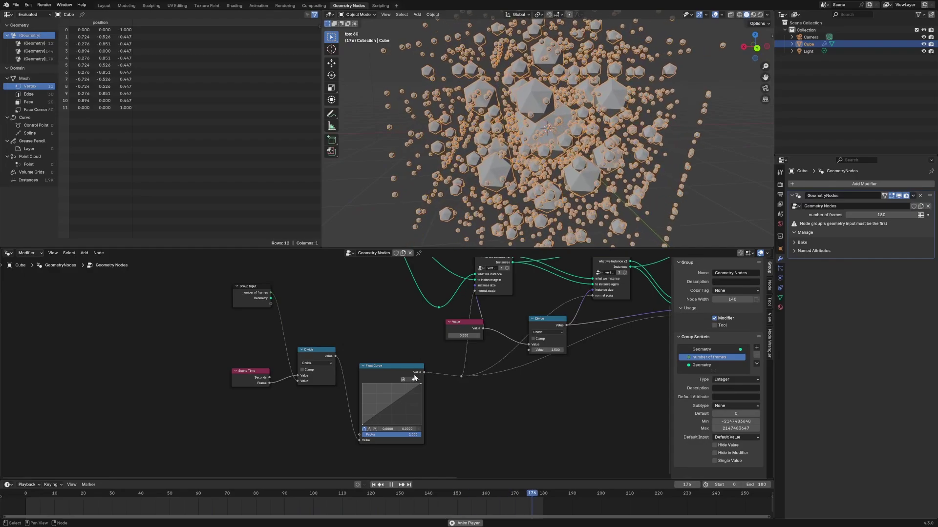
{"action": "key", "text": "space"}
{"action": "key", "text": "space"}
{"action": "left_click_drag", "start_coordinate": [392, 403], "coordinate": [421, 425]}
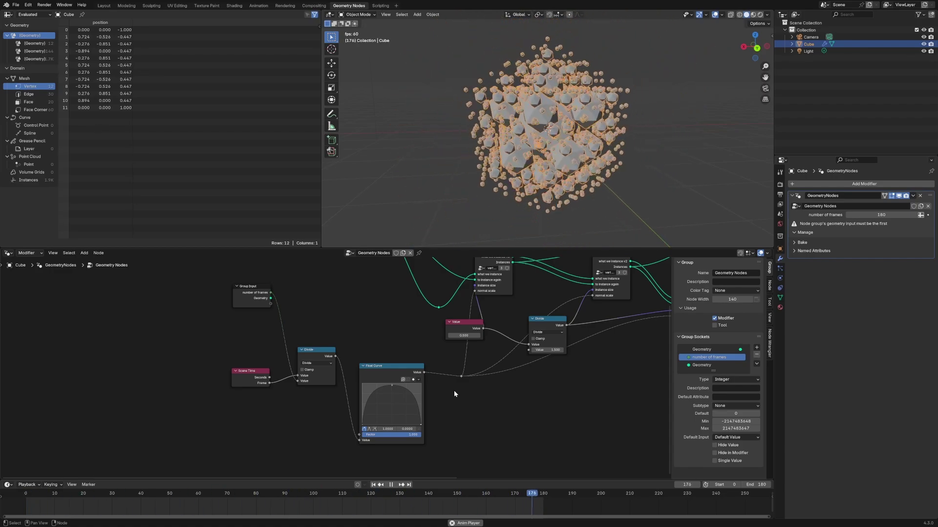
{"action": "left_click_drag", "start_coordinate": [415, 394], "coordinate": [382, 408]}
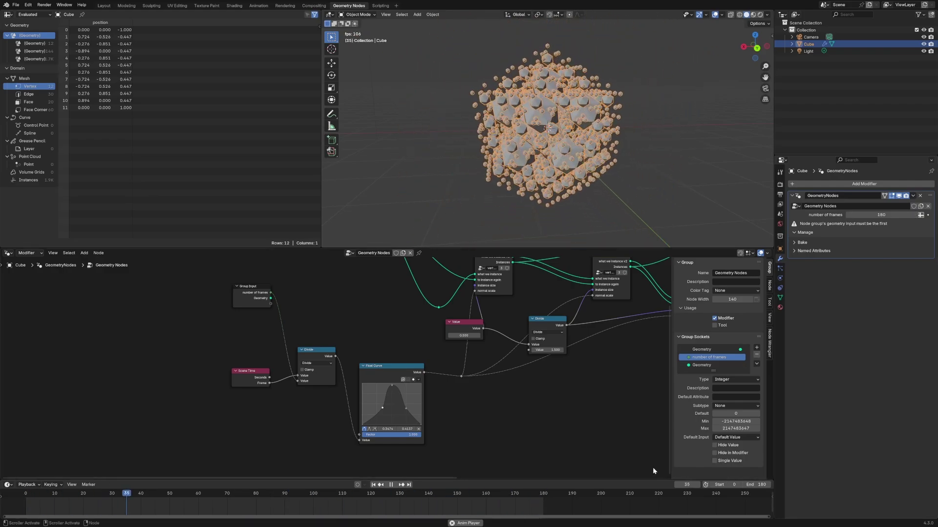
Step: Set the scene's end frame and the modifier's number of frames to 240, and stop the playback
{"action": "left_click", "coordinate": [756, 484]}
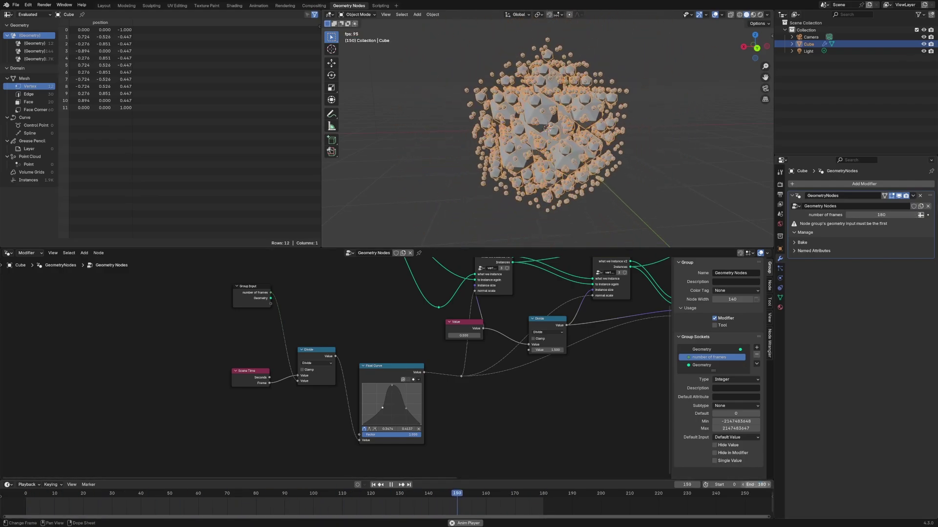
{"action": "type", "text": "240"}
{"action": "key", "text": "Return"}
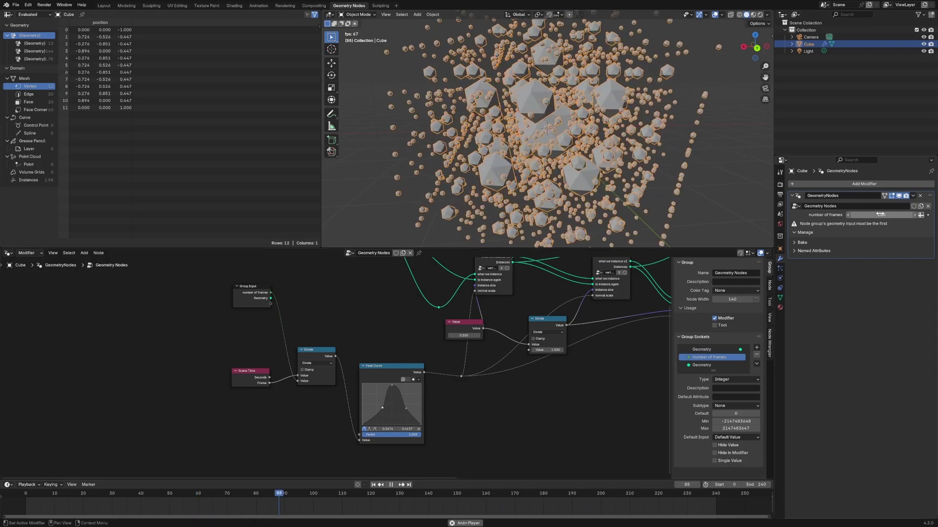
{"action": "left_click", "coordinate": [881, 215]}
{"action": "type", "text": "240"}
{"action": "key", "text": "Return"}
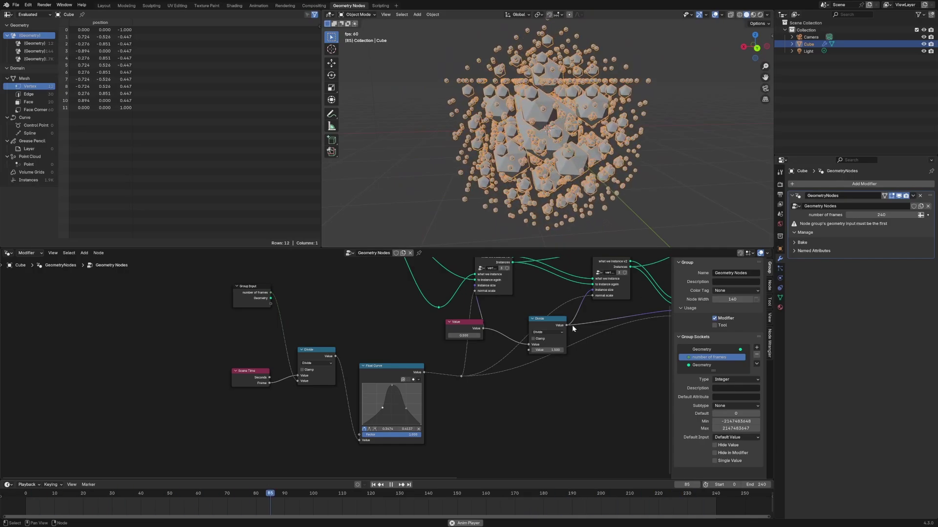
{"action": "key", "text": "space"}
Step: Deselect the fractal and space out the first and third vert instance nodes, the Value node and the size Divide node
{"action": "middle_click_drag", "start_coordinate": [529, 410], "coordinate": [372, 389]}
{"action": "scroll", "coordinate": [497, 339], "scroll_direction": "down", "scroll_amount": 3}
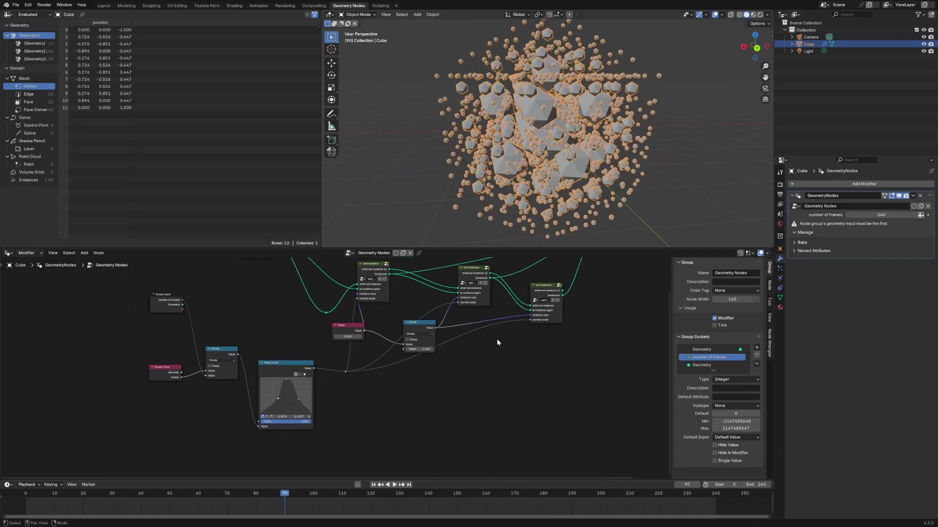
{"action": "key", "text": "alt+a"}
{"action": "middle_click_drag", "start_coordinate": [508, 173], "coordinate": [543, 185]}
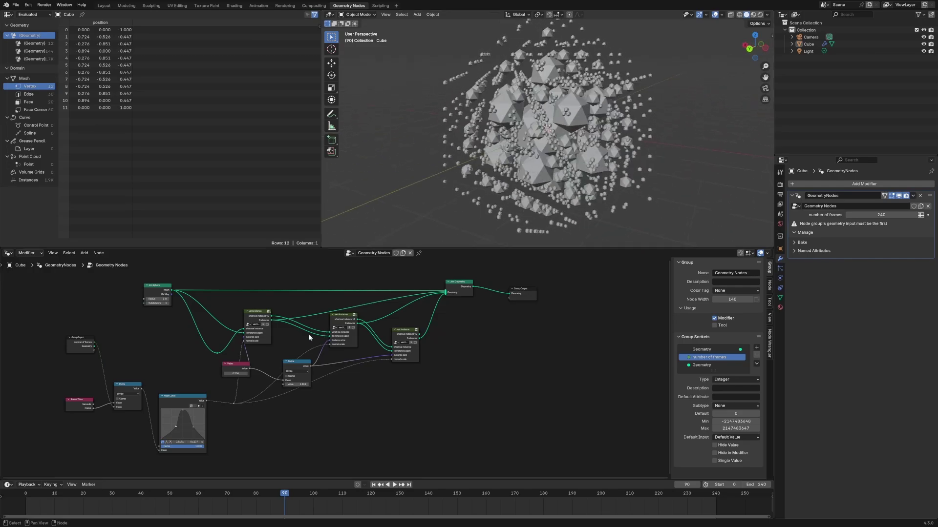
{"action": "left_click_drag", "start_coordinate": [412, 333], "coordinate": [434, 340]}
{"action": "left_click_drag", "start_coordinate": [296, 364], "coordinate": [321, 374]}
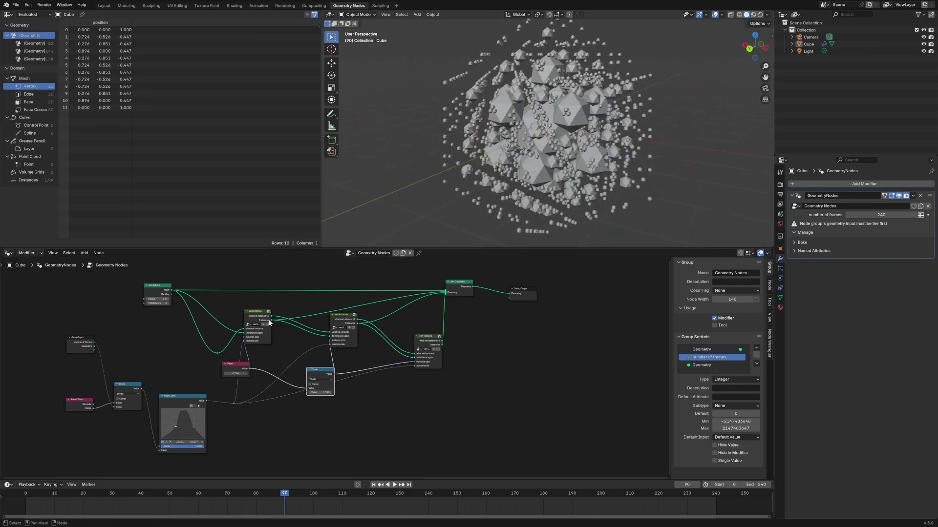
{"action": "left_click_drag", "start_coordinate": [262, 312], "coordinate": [279, 316]}
{"action": "left_click_drag", "start_coordinate": [236, 366], "coordinate": [224, 361]}
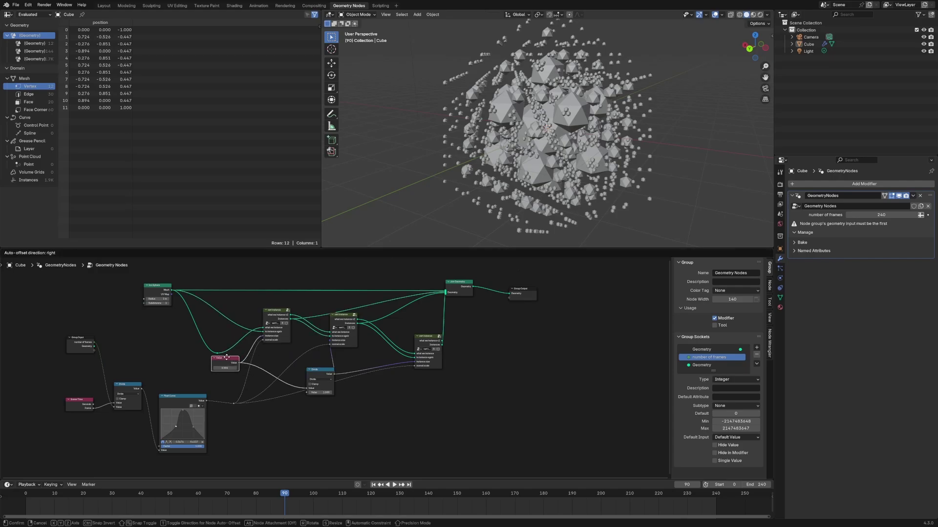
Step: Open the first vert instance group and insert a duplicate of the Translate Instances node before the Group Output
{"action": "left_click", "coordinate": [281, 316]}
{"action": "key", "text": "Tab"}
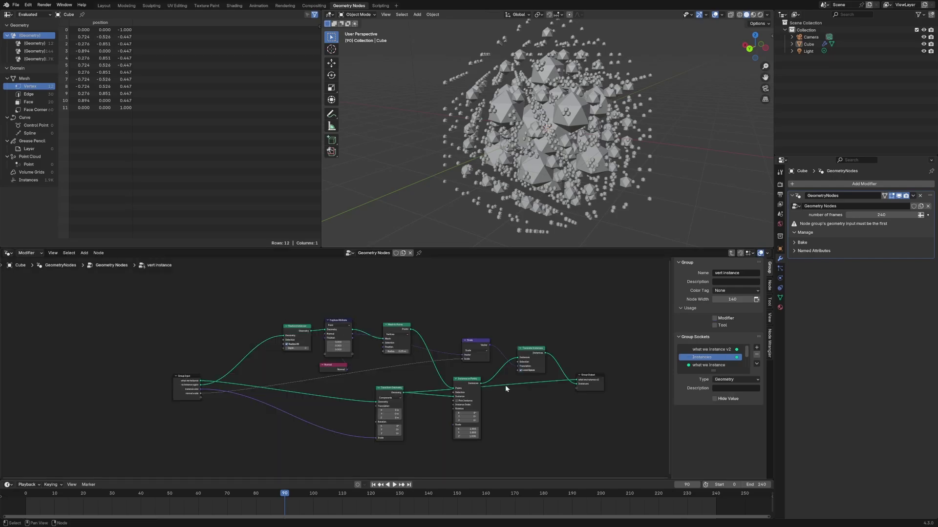
{"action": "scroll", "coordinate": [342, 371], "scroll_direction": "up", "scroll_amount": 2}
{"action": "middle_click_drag", "start_coordinate": [190, 439], "coordinate": [232, 405]}
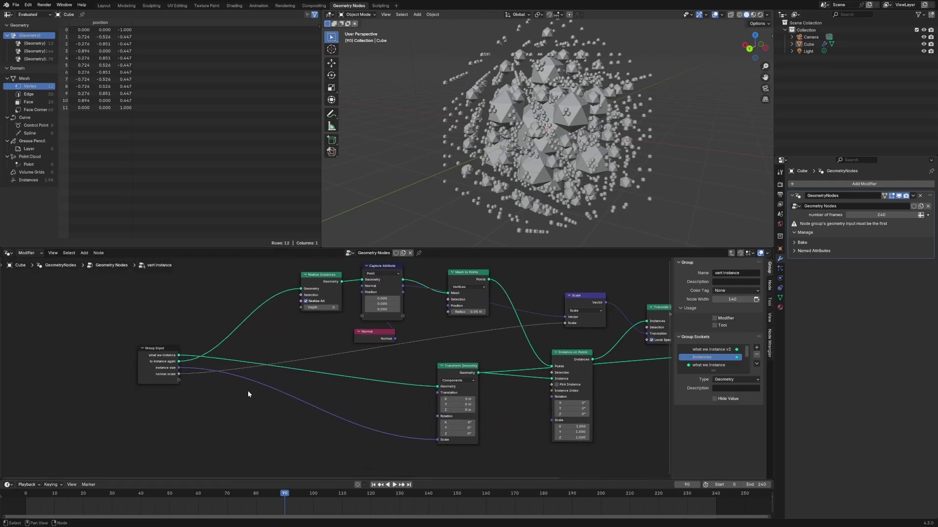
{"action": "middle_click_drag", "start_coordinate": [613, 340], "coordinate": [390, 332]}
{"action": "mouse_move", "coordinate": [442, 306]}
{"action": "left_mouse_down"}
{"action": "mouse_move", "coordinate": [477, 328]}
{"action": "mouse_move", "coordinate": [538, 340]}
{"action": "mouse_move", "coordinate": [520, 309]}
{"action": "mouse_move", "coordinate": [435, 296]}
{"action": "left_mouse_up"}
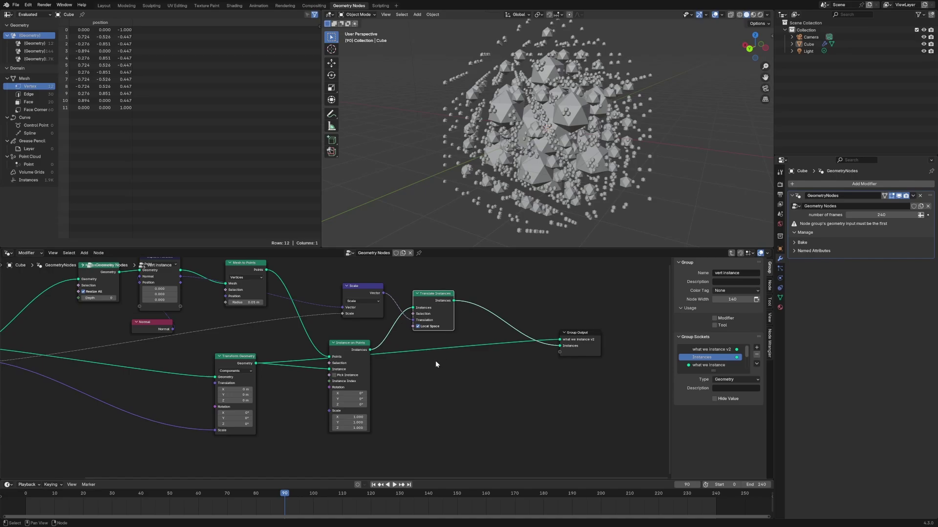
{"action": "key", "text": "shift+d"}
{"action": "left_click", "coordinate": [504, 312]}
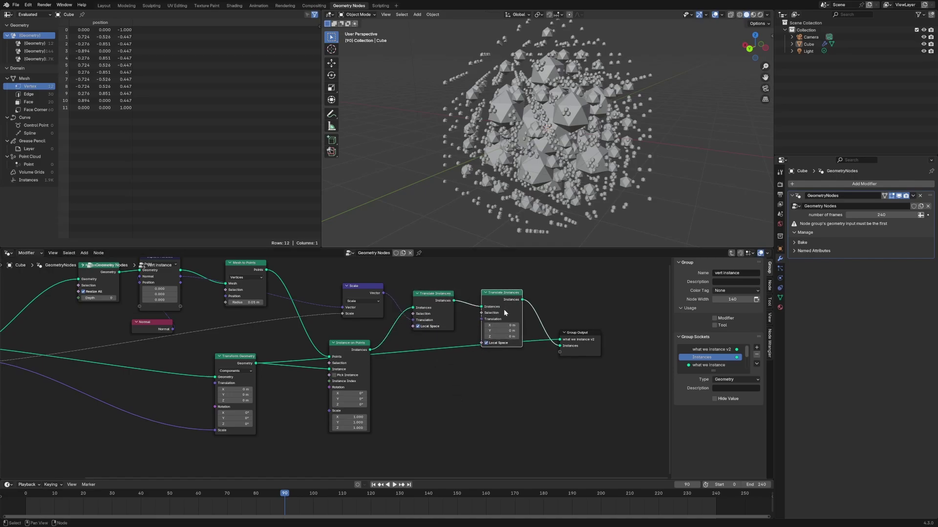
Step: Add a Noise Texture node below and link its Color to the duplicated Translate Instances node's Translation
{"action": "key", "text": "shift+a"}
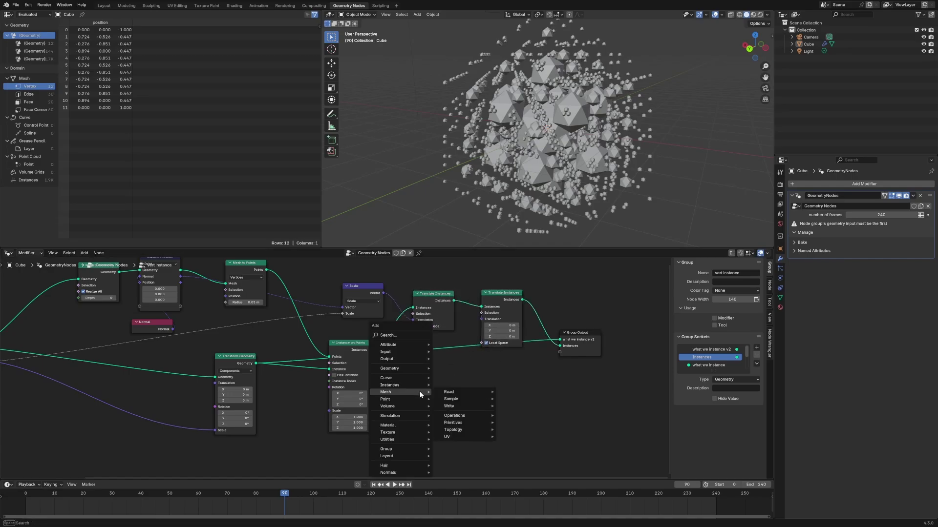
{"action": "type", "text": "noise"}
{"action": "key", "text": "Return"}
{"action": "left_click", "coordinate": [420, 394]}
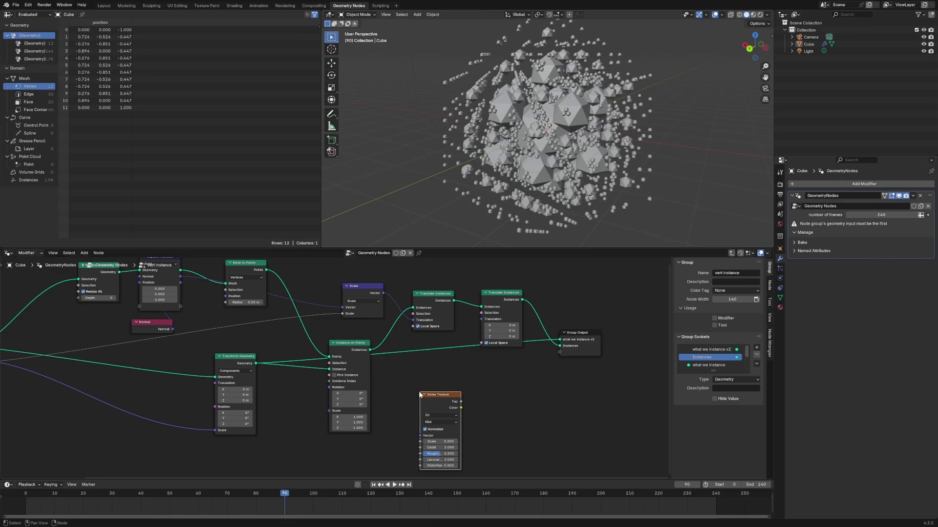
{"action": "left_click_drag", "start_coordinate": [461, 408], "coordinate": [481, 319]}
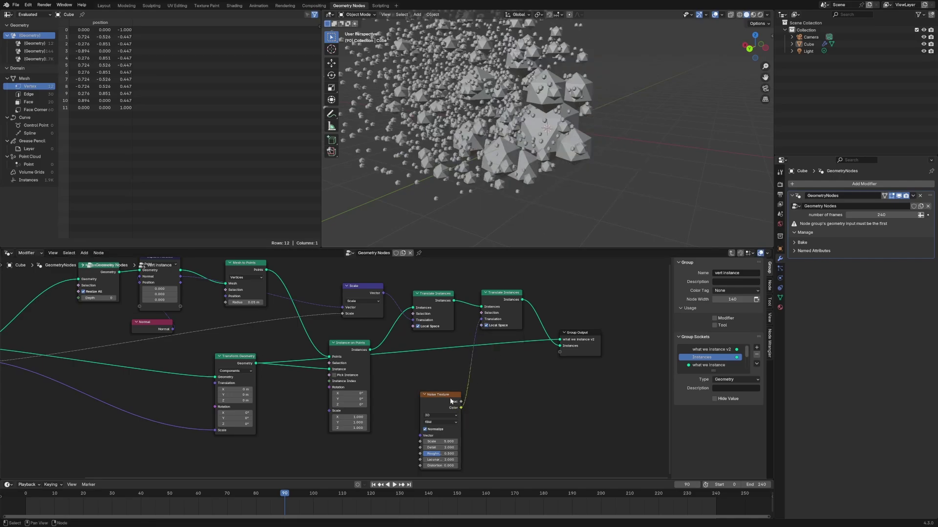
{"action": "left_click_drag", "start_coordinate": [447, 400], "coordinate": [420, 389]}
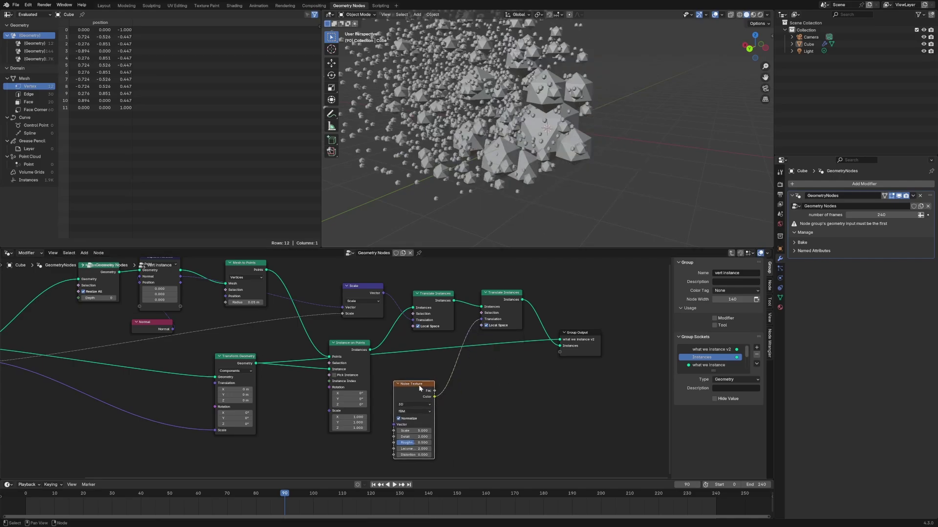
Step: Insert a Vector Math Add node after the Noise Texture and set its second vector to -0.5 on all three axes
{"action": "left_click", "coordinate": [457, 421]}
{"action": "key", "text": "shift+a"}
{"action": "type", "text": "vector ma"}
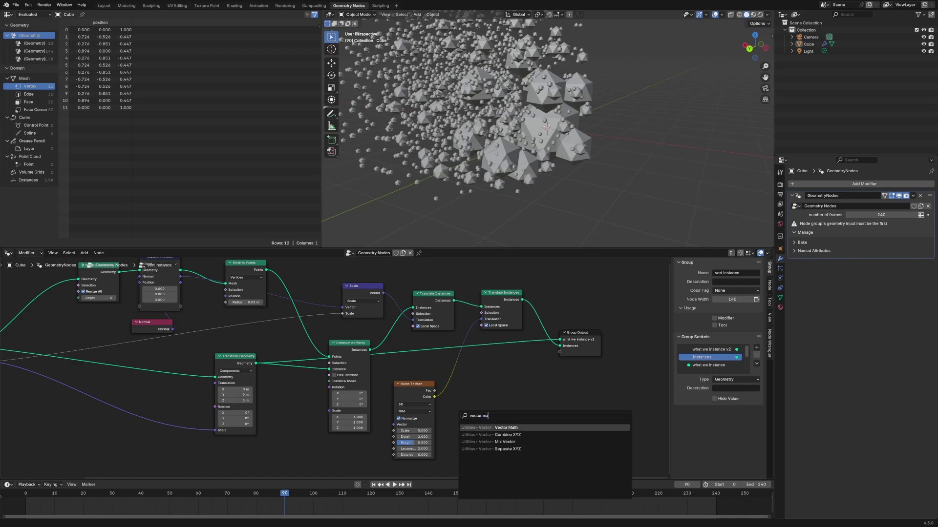
{"action": "key", "text": "Return"}
{"action": "left_click", "coordinate": [446, 377]}
{"action": "left_click", "coordinate": [472, 409]}
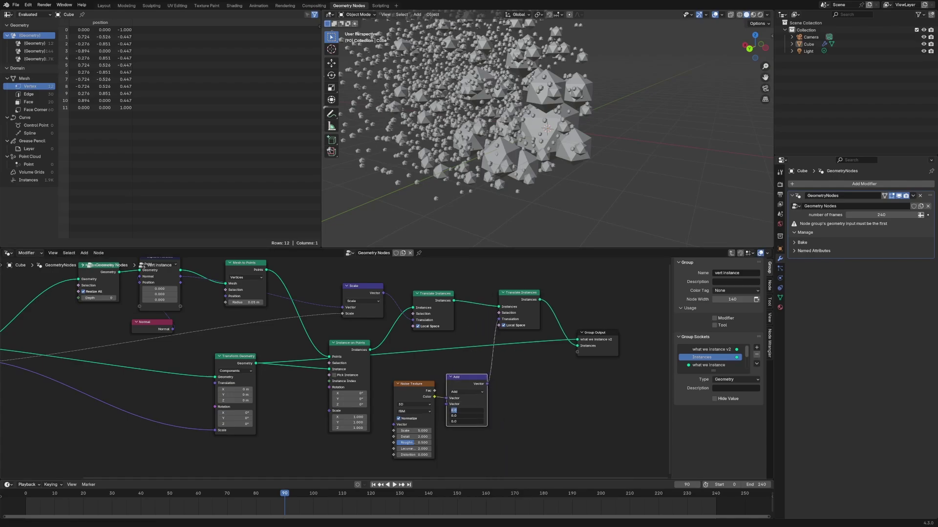
{"action": "type", "text": "-0.5"}
{"action": "key", "text": "Return"}
{"action": "middle_click_drag", "start_coordinate": [567, 421], "coordinate": [527, 368]}
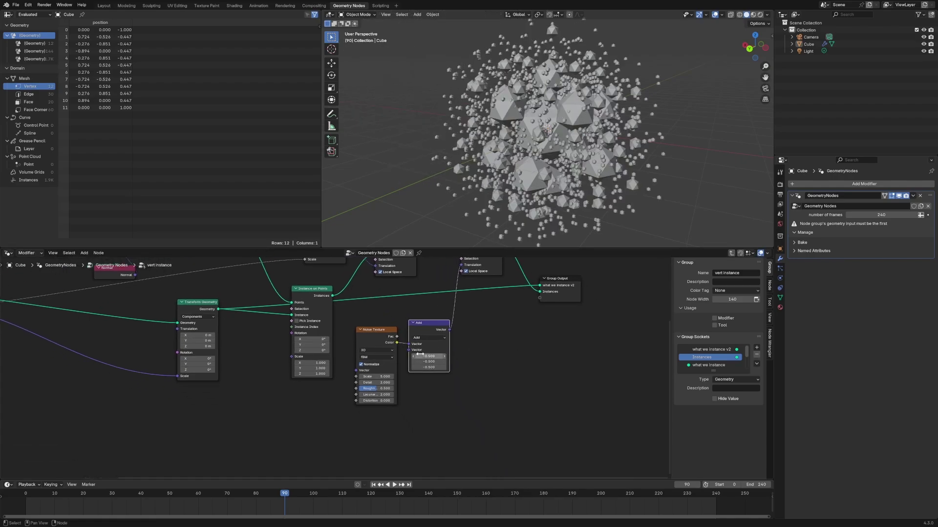
Step: Move the Noise Texture and Add nodes below the other nodes and set the Noise Texture to 4D
{"action": "left_click_drag", "start_coordinate": [373, 337], "coordinate": [374, 367]}
{"action": "scroll", "coordinate": [295, 404], "scroll_direction": "down", "scroll_amount": 3}
{"action": "middle_click_drag", "start_coordinate": [295, 404], "coordinate": [322, 408]}
{"action": "left_click_drag", "start_coordinate": [382, 392], "coordinate": [349, 410]}
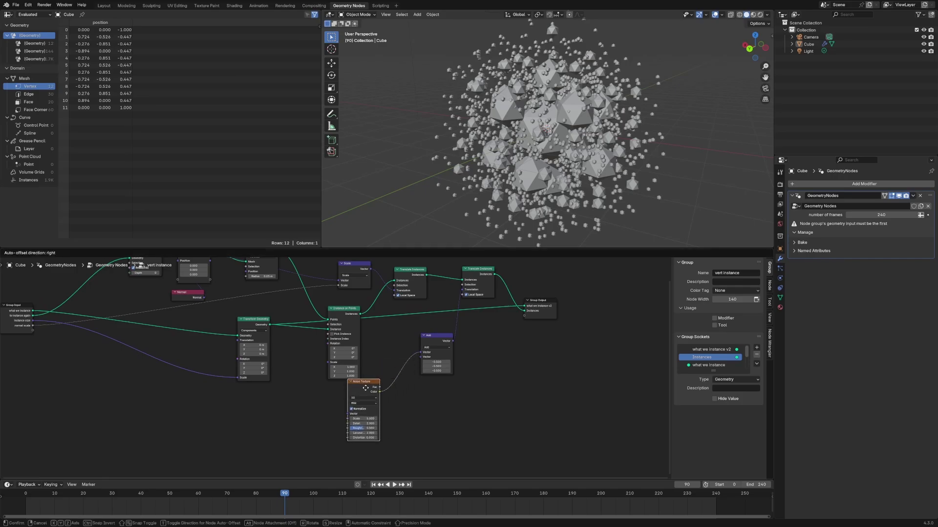
{"action": "left_click_drag", "start_coordinate": [437, 336], "coordinate": [424, 379]}
{"action": "left_click_drag", "start_coordinate": [361, 382], "coordinate": [326, 399]}
{"action": "left_click", "coordinate": [326, 415]}
{"action": "left_click", "coordinate": [322, 440]}
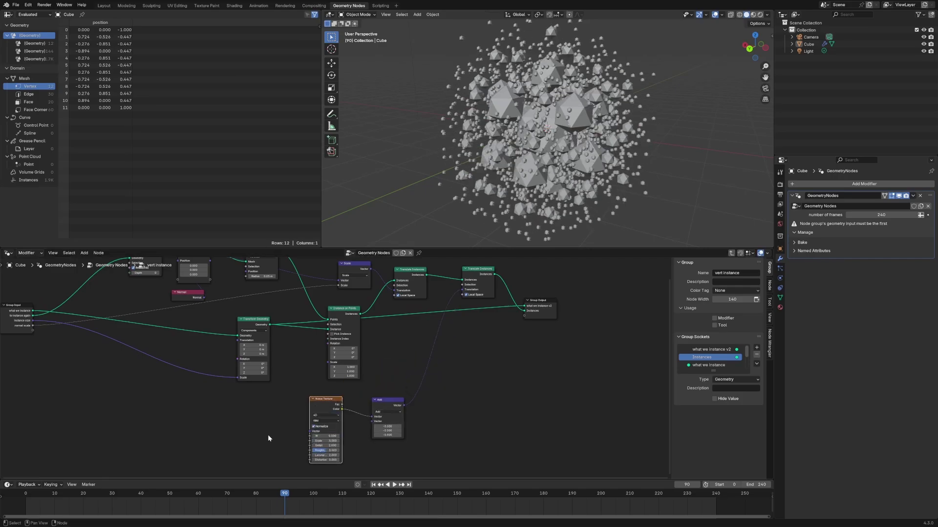
Step: Expose the Noise Texture's W value as a new group input and rename that socket "noise W"
{"action": "middle_click_drag", "start_coordinate": [268, 438], "coordinate": [351, 428]}
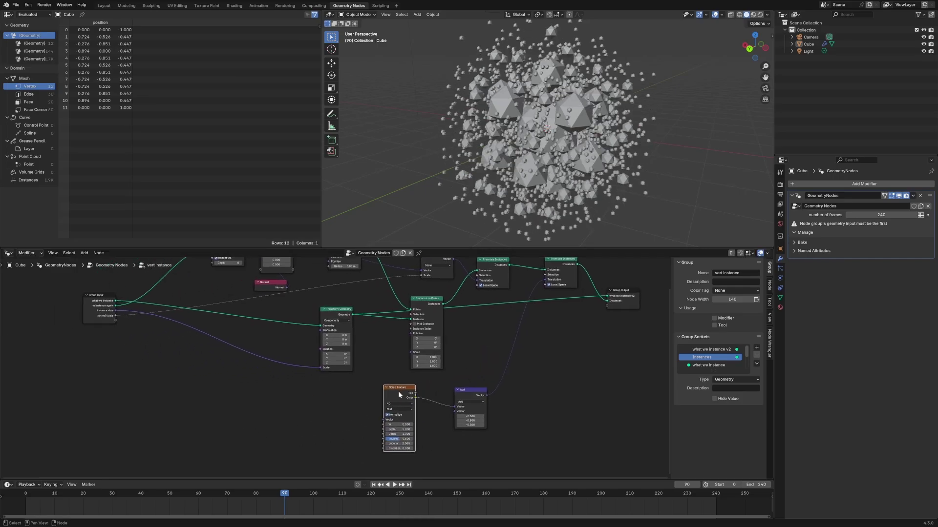
{"action": "left_click_drag", "start_coordinate": [113, 321], "coordinate": [384, 425]}
{"action": "left_click", "coordinate": [111, 319]}
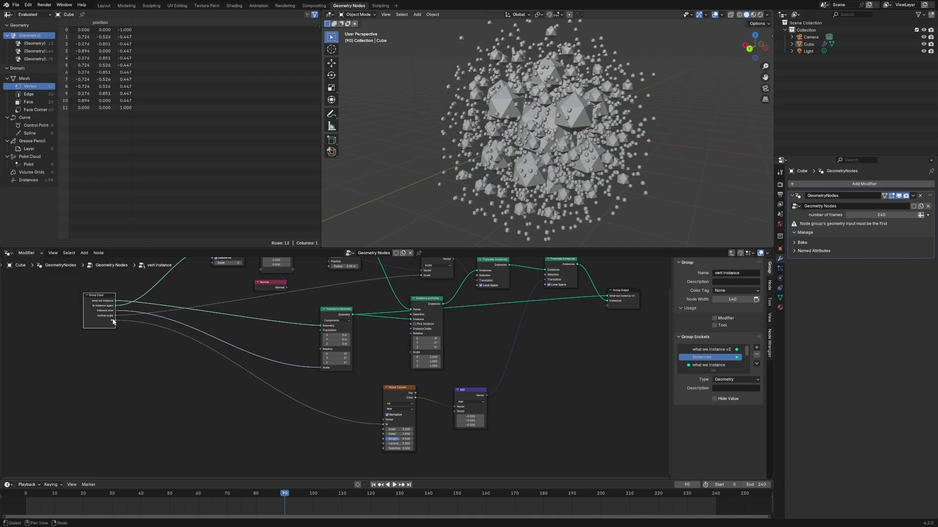
{"action": "scroll", "coordinate": [709, 358], "scroll_direction": "down", "scroll_amount": 3}
{"action": "left_click", "coordinate": [690, 365]}
{"action": "double_click", "coordinate": [696, 365]}
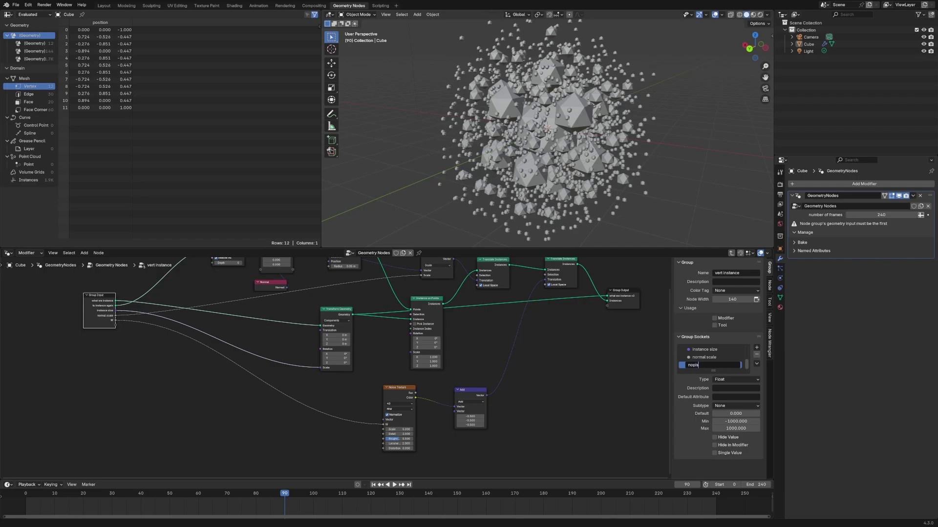
{"action": "type", "text": "noise W"}
{"action": "key", "text": "Return"}
Step: Space out the Add, Noise Texture and Group Output nodes and disable Local Space on the last Translate Instances node
{"action": "left_click", "coordinate": [515, 399]}
{"action": "left_click_drag", "start_coordinate": [473, 392], "coordinate": [474, 381]}
{"action": "middle_click_drag", "start_coordinate": [551, 385], "coordinate": [461, 414]}
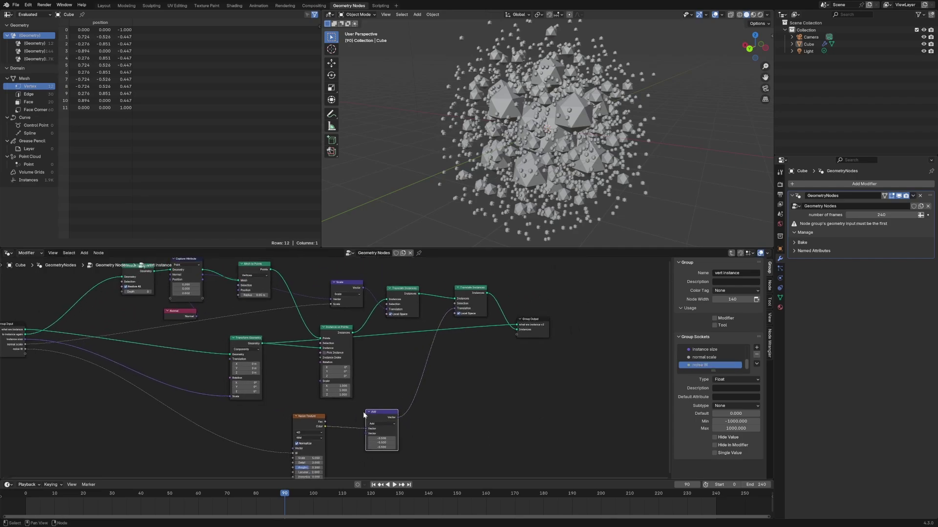
{"action": "left_click_drag", "start_coordinate": [379, 411], "coordinate": [389, 410]}
{"action": "left_click_drag", "start_coordinate": [306, 418], "coordinate": [317, 421]}
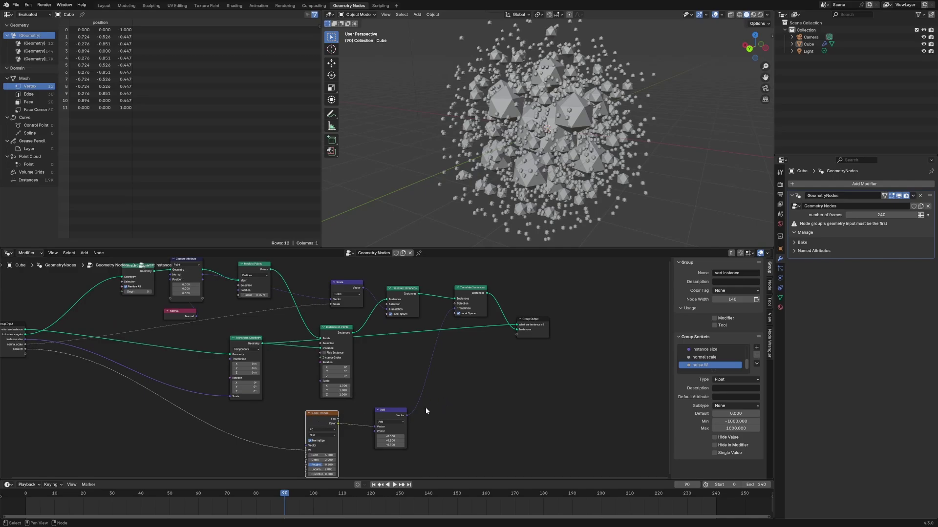
{"action": "left_click_drag", "start_coordinate": [396, 410], "coordinate": [397, 401]}
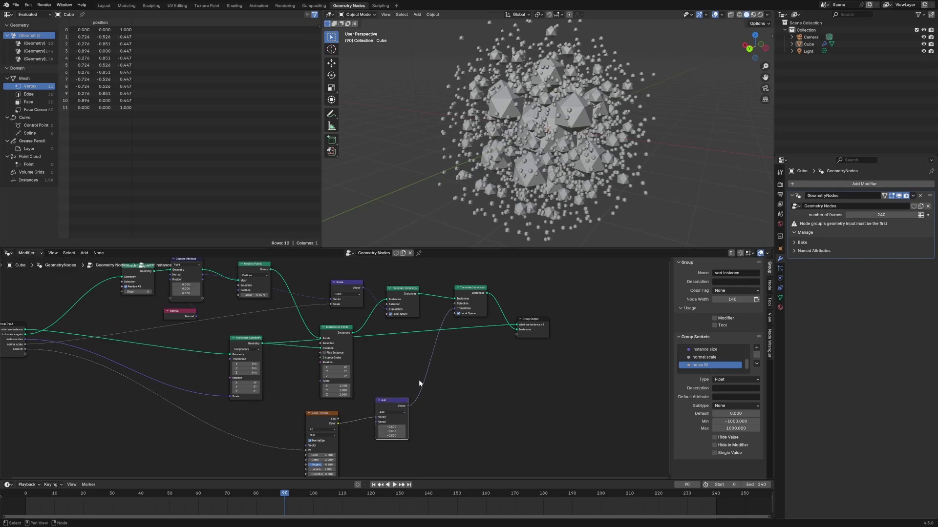
{"action": "left_click_drag", "start_coordinate": [531, 321], "coordinate": [555, 323]}
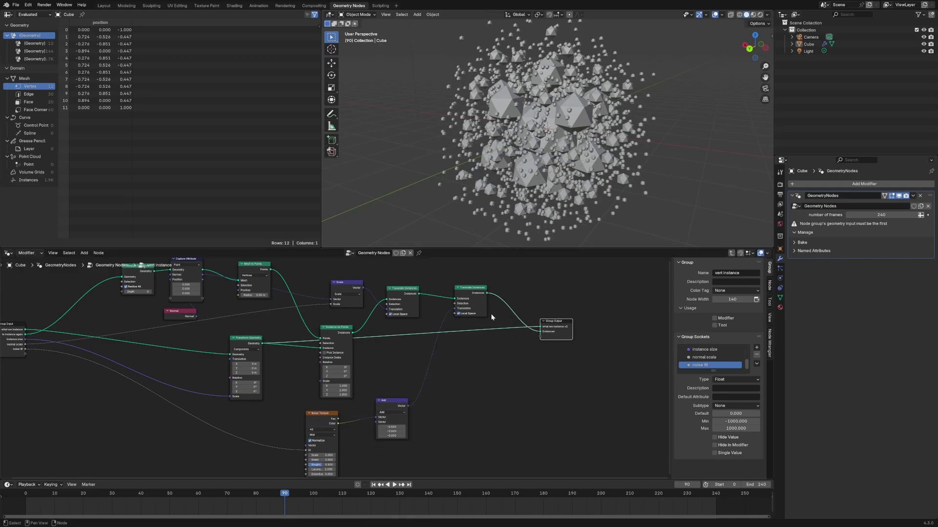
{"action": "left_click", "coordinate": [482, 313]}
Step: Insert a duplicate of the vector Add node before the last Translate Instances node and change its operation to Scale
{"action": "left_click", "coordinate": [464, 388]}
{"action": "key", "text": "shift+a"}
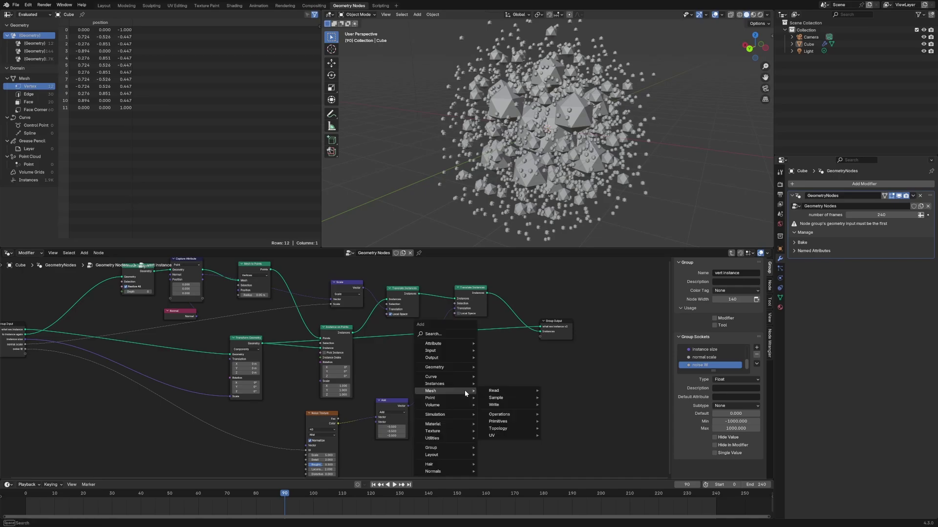
{"action": "key", "text": "Escape"}
{"action": "key", "text": "shift+d"}
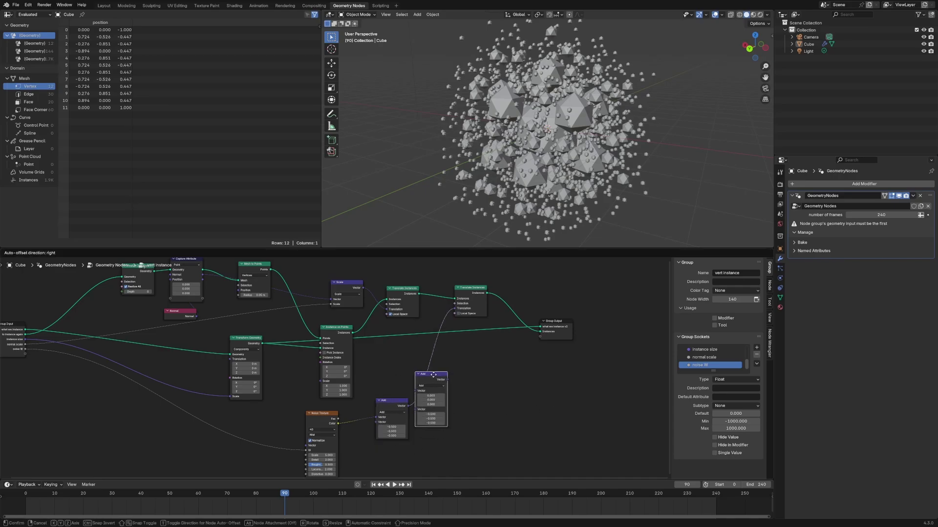
{"action": "left_click", "coordinate": [436, 377]}
{"action": "left_click", "coordinate": [434, 383]}
{"action": "left_click", "coordinate": [437, 462]}
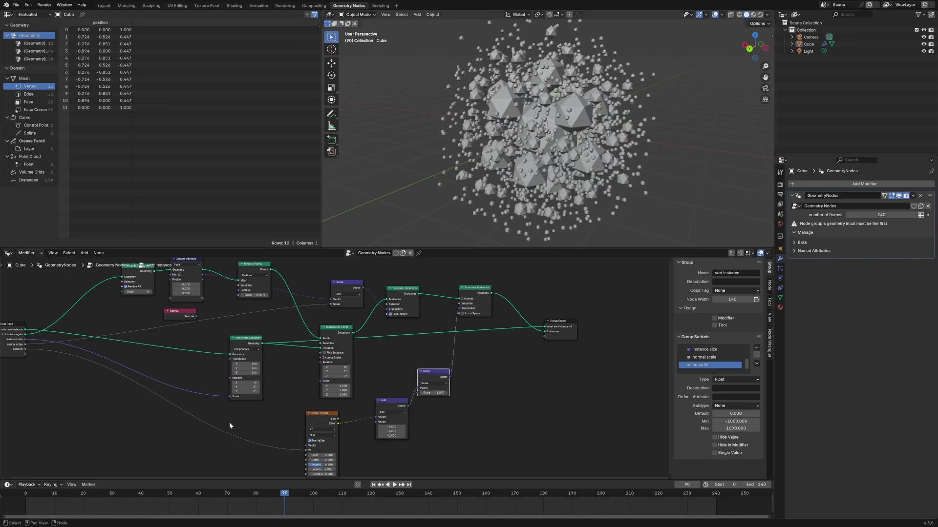
Step: Expose the new Scale node's Scale factor as a group input and rename that socket "noise scaling"
{"action": "middle_click_drag", "start_coordinate": [229, 422], "coordinate": [292, 404]}
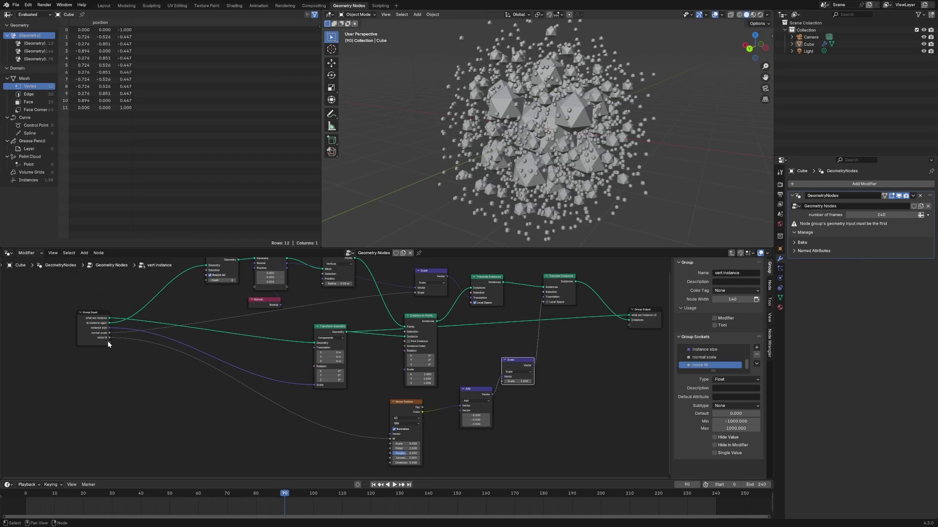
{"action": "left_click_drag", "start_coordinate": [107, 341], "coordinate": [501, 381]}
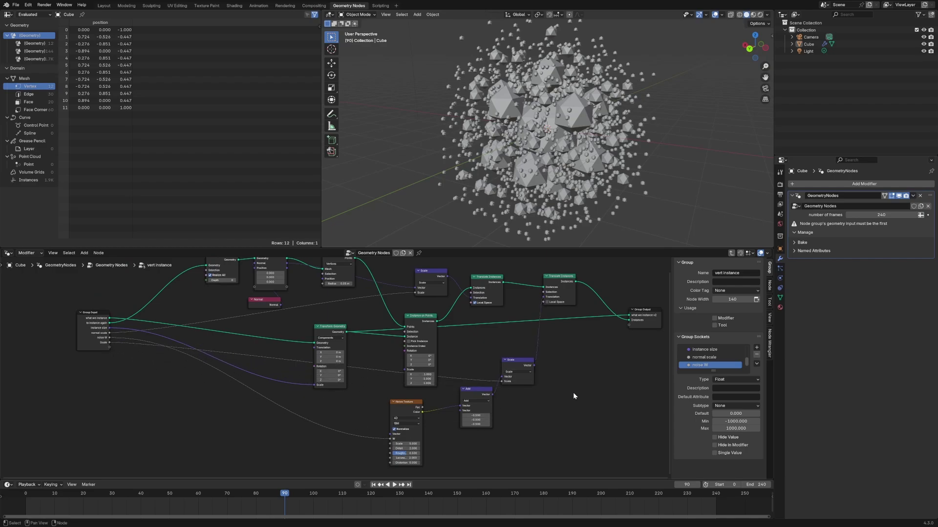
{"action": "left_click", "coordinate": [715, 364]}
{"action": "double_click", "coordinate": [715, 364]}
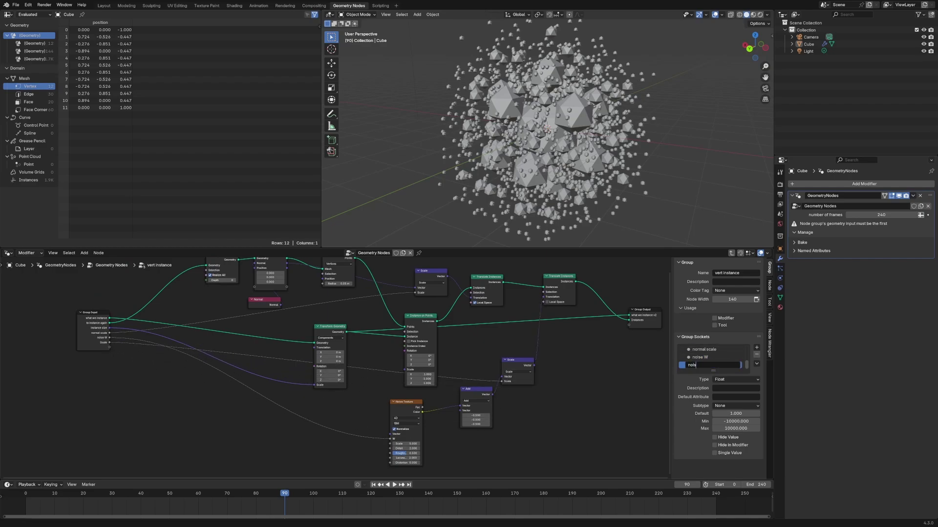
{"action": "type", "text": "noise scaling"}
{"action": "key", "text": "Return"}
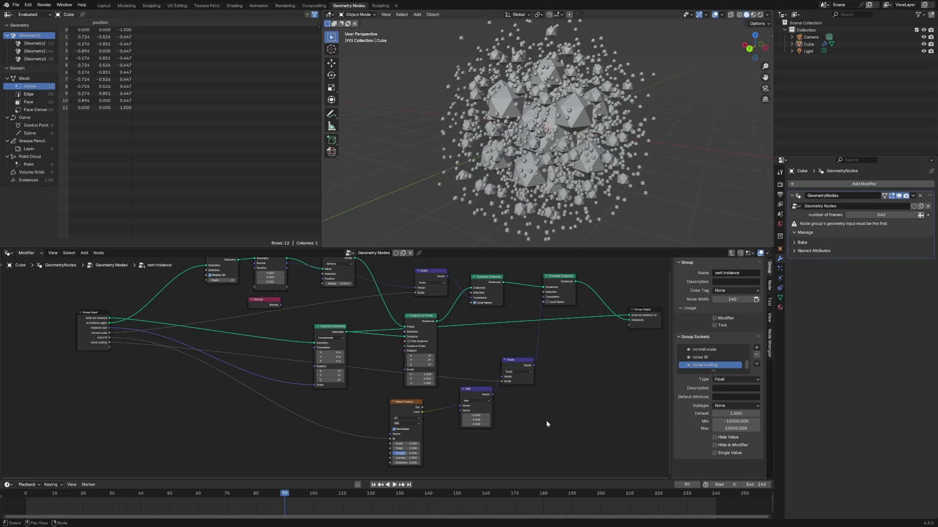
Step: Exit the vert instance group and space out the first two vert instance nodes, Float Curve, frame Divide and Scene Time nodes
{"action": "key", "text": "Tab"}
{"action": "key", "text": "Home"}
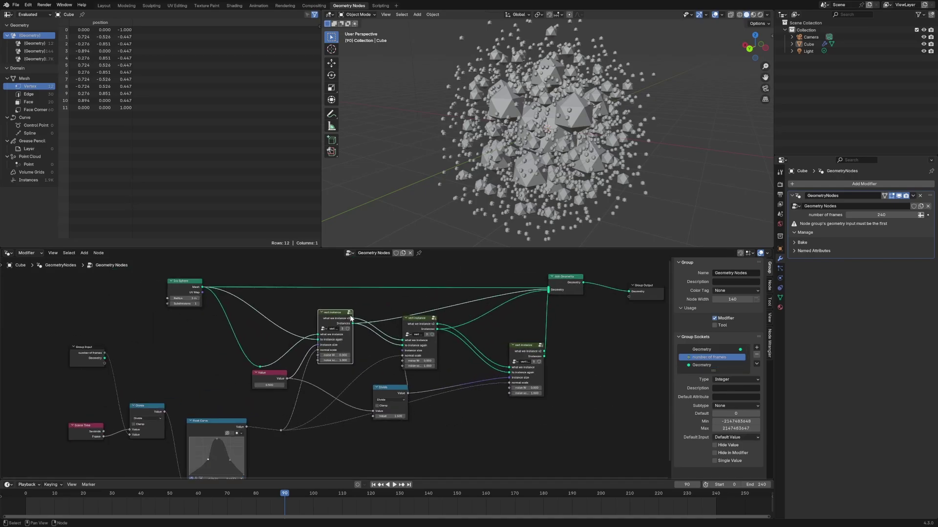
{"action": "left_click_drag", "start_coordinate": [350, 319], "coordinate": [356, 329]}
{"action": "left_click_drag", "start_coordinate": [420, 319], "coordinate": [440, 327]}
{"action": "left_click_drag", "start_coordinate": [230, 418], "coordinate": [231, 409]}
{"action": "left_click_drag", "start_coordinate": [148, 410], "coordinate": [148, 397]}
{"action": "left_click_drag", "start_coordinate": [92, 427], "coordinate": [69, 428]}
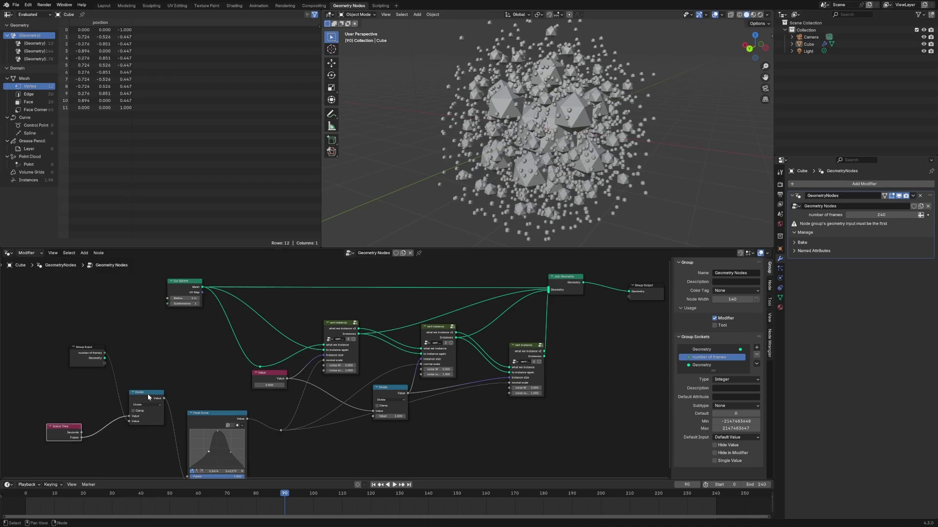
{"action": "left_click_drag", "start_coordinate": [148, 395], "coordinate": [135, 396]}
{"action": "middle_click_drag", "start_coordinate": [211, 403], "coordinate": [209, 354]}
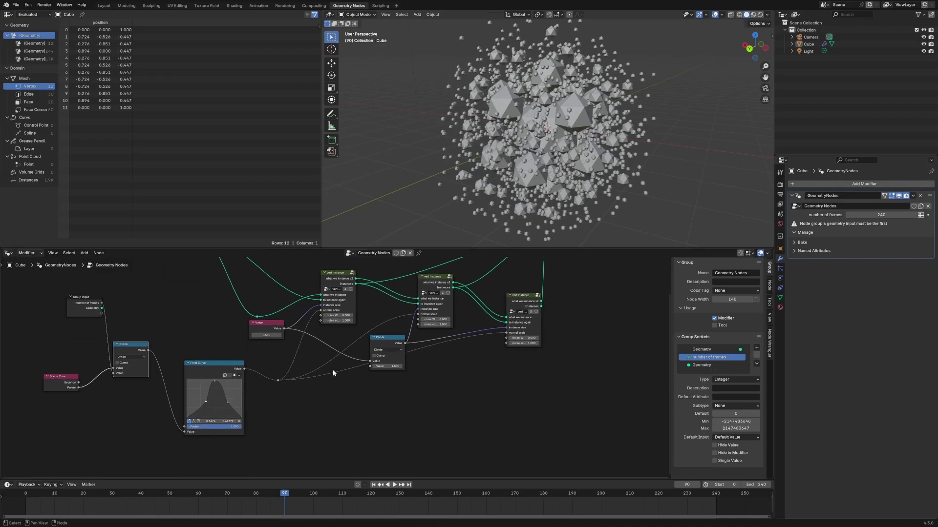
Step: Link the Float Curve output through its reroute to the noise W input of all three vert instance nodes
{"action": "left_click_drag", "start_coordinate": [278, 380], "coordinate": [359, 428]}
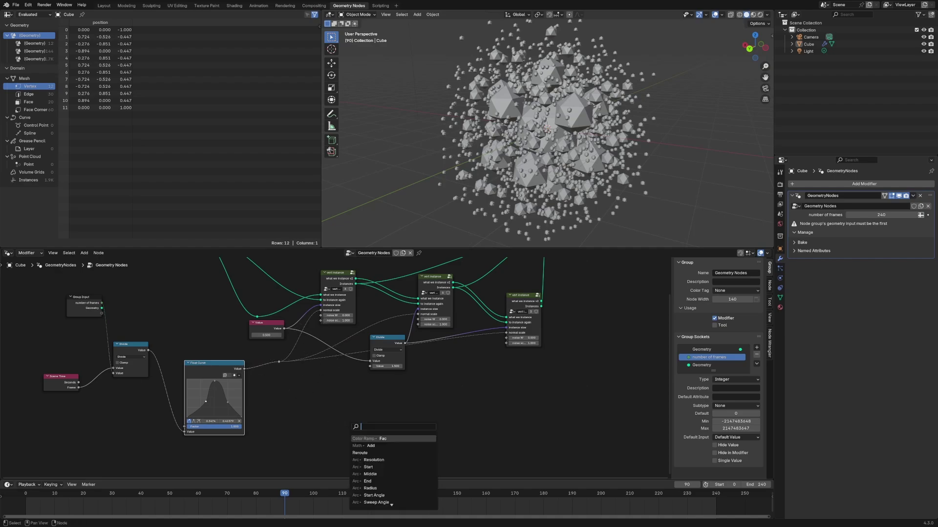
{"action": "left_click_drag", "start_coordinate": [279, 362], "coordinate": [419, 319]}
{"action": "left_click_drag", "start_coordinate": [279, 363], "coordinate": [506, 338]}
Step: Play the animation to examine how the noise displaces the fractal's instances
{"action": "middle_click_drag", "start_coordinate": [589, 215], "coordinate": [560, 172]}
{"action": "key", "text": "space"}
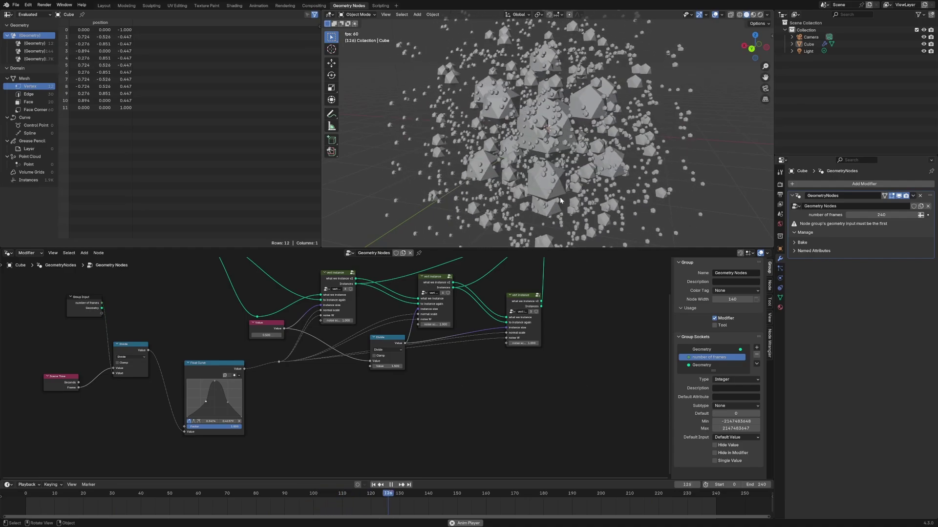
{"action": "key", "text": "space"}
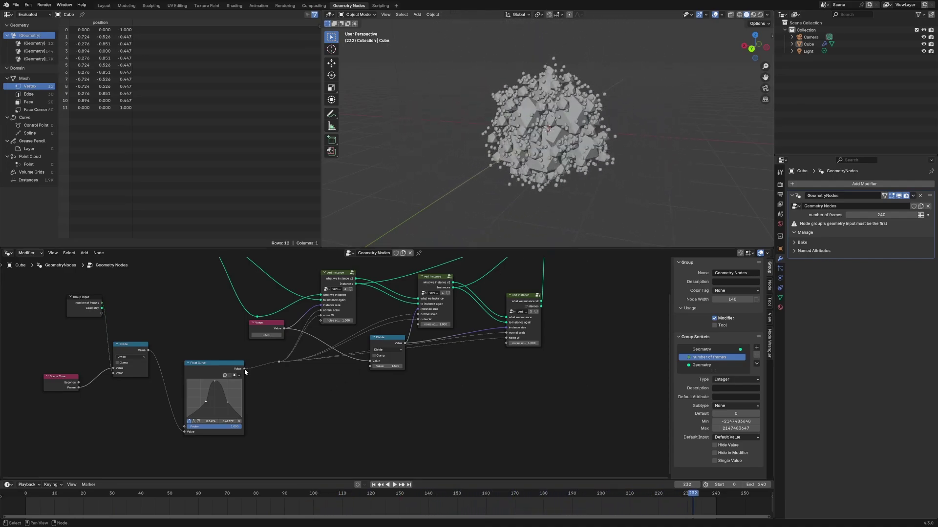
Step: Add a Value node, link it to the noise scaling input of all three vert instance nodes, and enter its value
{"action": "key", "text": "shift+a"}
{"action": "type", "text": "value"}
{"action": "key", "text": "Return"}
{"action": "left_click", "coordinate": [341, 402]}
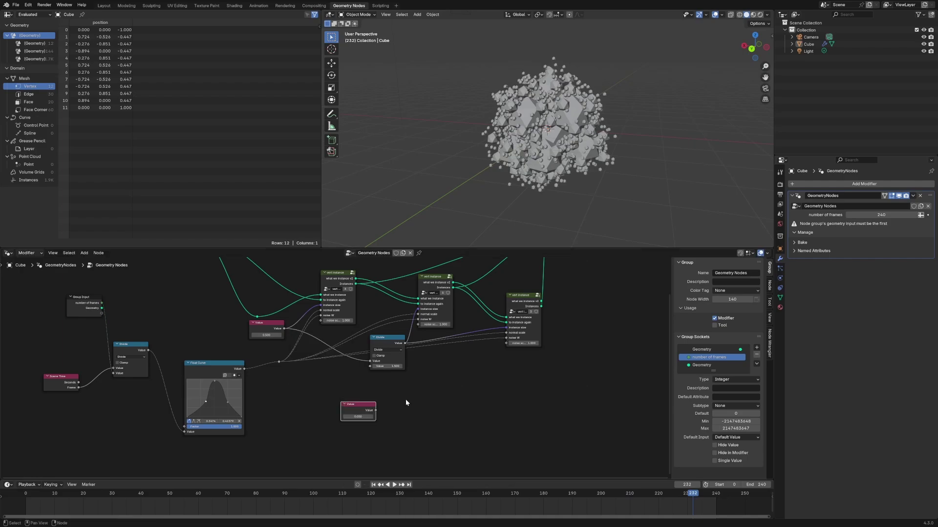
{"action": "left_click_drag", "start_coordinate": [376, 411], "coordinate": [464, 382]}
{"action": "left_click_drag", "start_coordinate": [503, 343], "coordinate": [504, 343]}
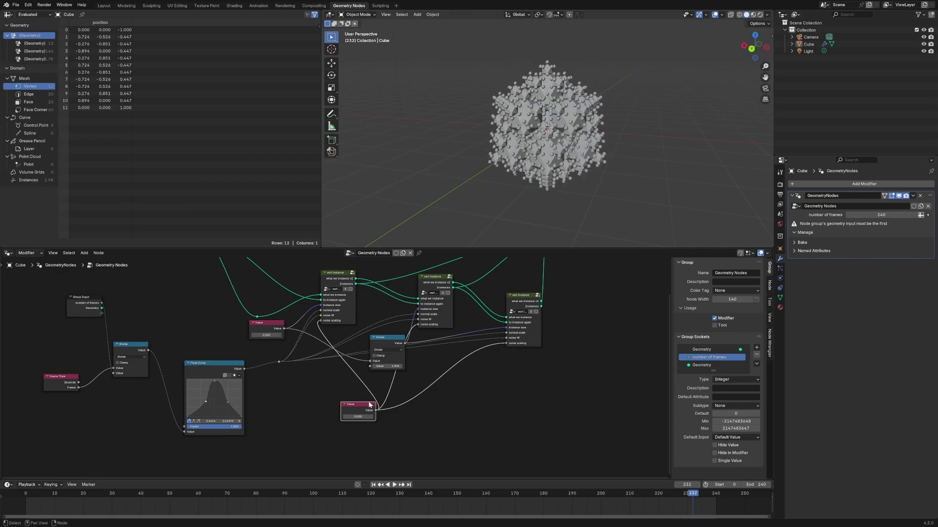
{"action": "left_click_drag", "start_coordinate": [354, 412], "coordinate": [319, 429]}
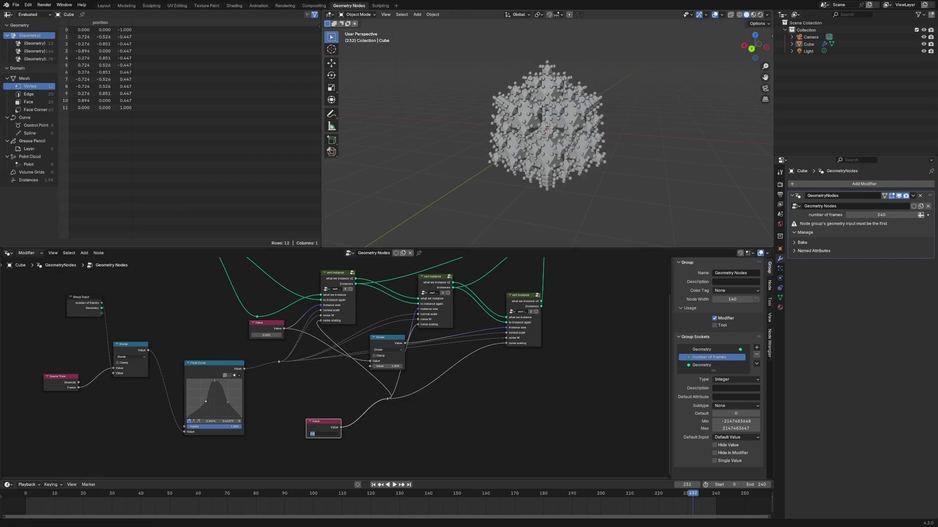
{"action": "key", "text": "Return"}
Step: Play the animation and examine the fractal's noise offsets from another angle
{"action": "key", "text": "space"}
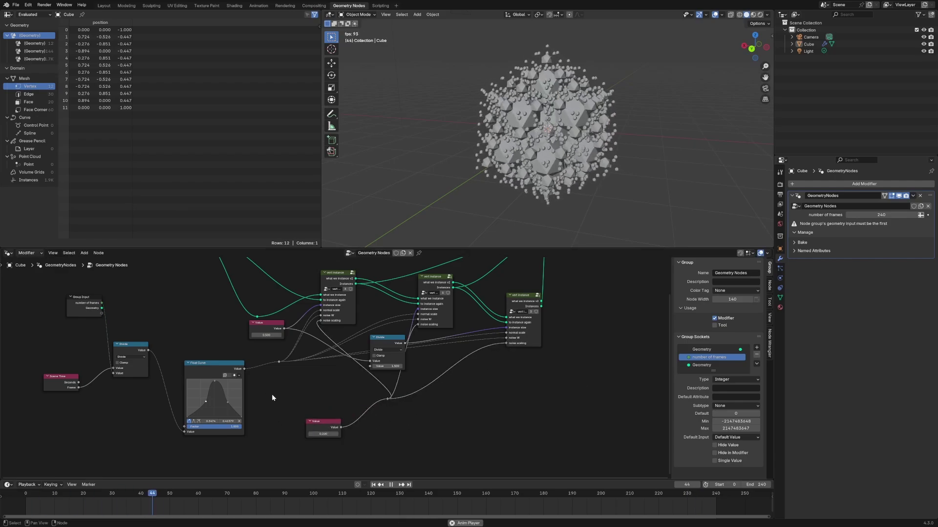
{"action": "scroll", "coordinate": [519, 174], "scroll_direction": "down", "scroll_amount": 3}
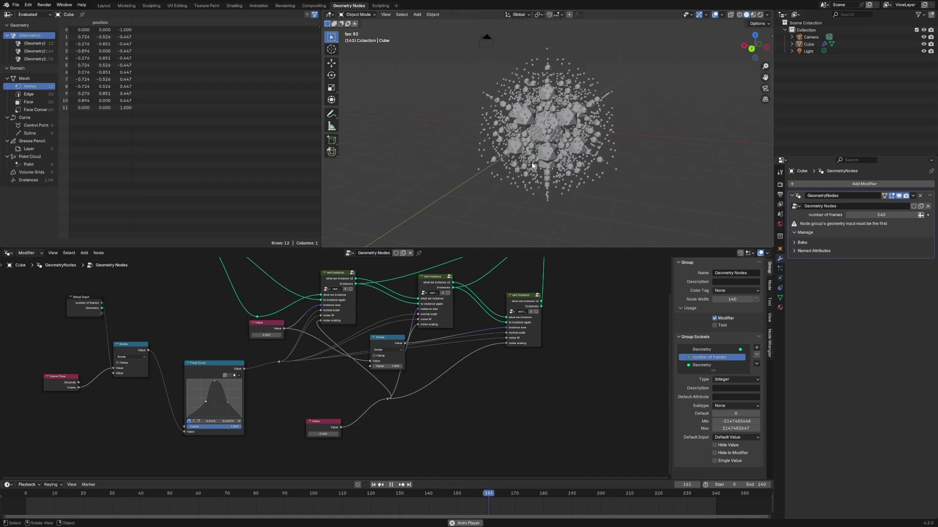
{"action": "middle_click_drag", "start_coordinate": [519, 174], "coordinate": [547, 161]}
{"action": "scroll", "coordinate": [548, 160], "scroll_direction": "up", "scroll_amount": 3}
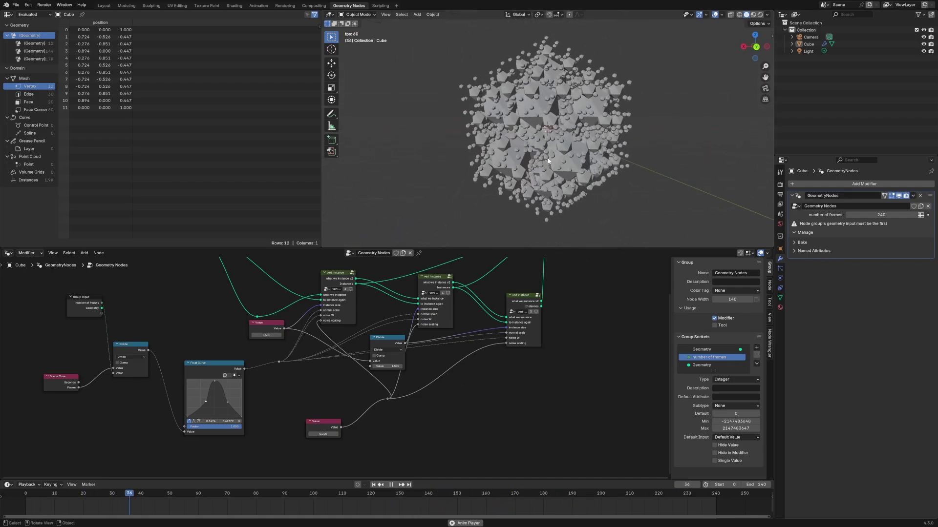